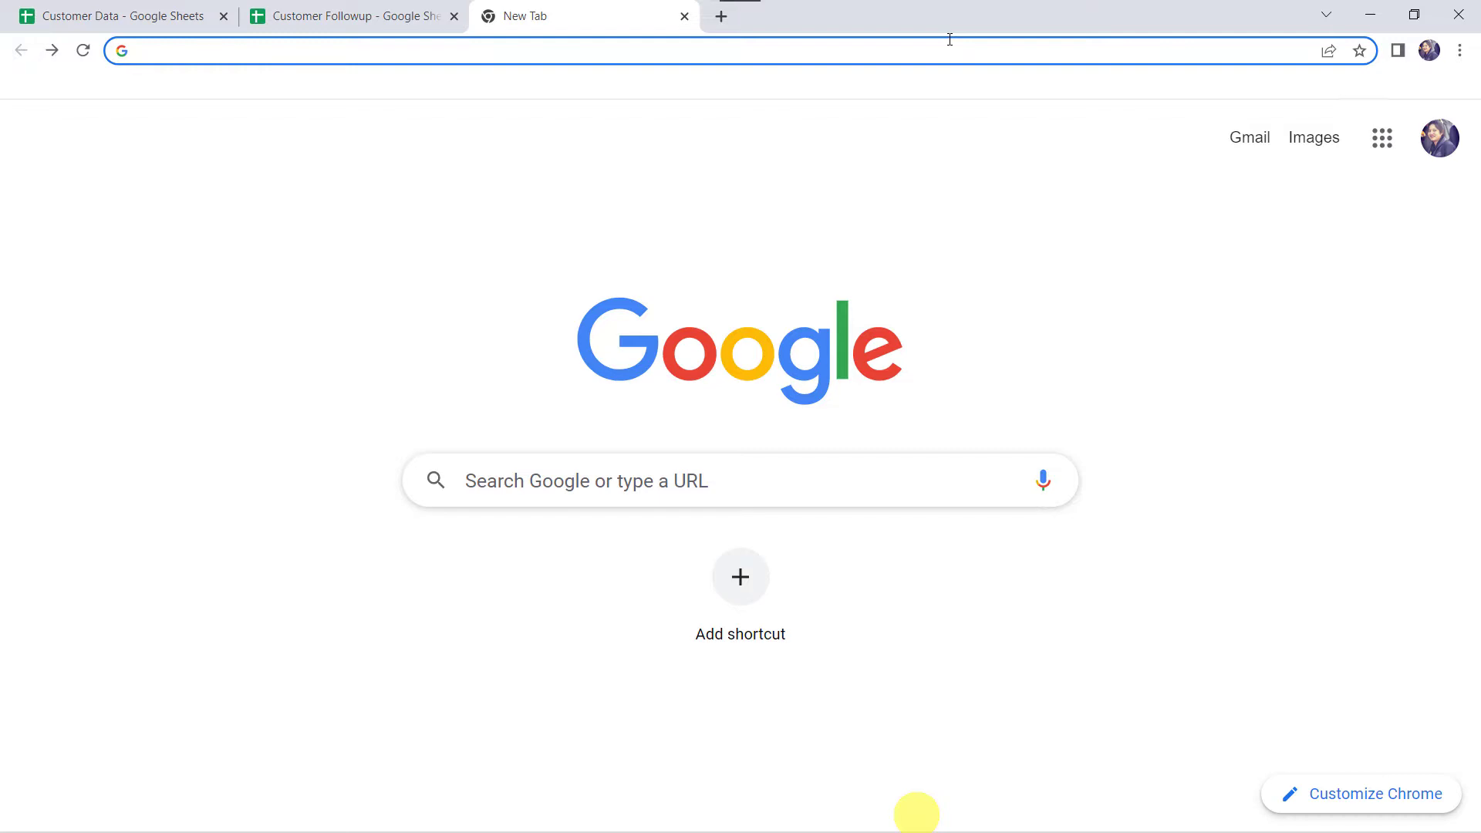
Start typing 'pabbly' in a new browser tab's address bar
type("pabbly.com")
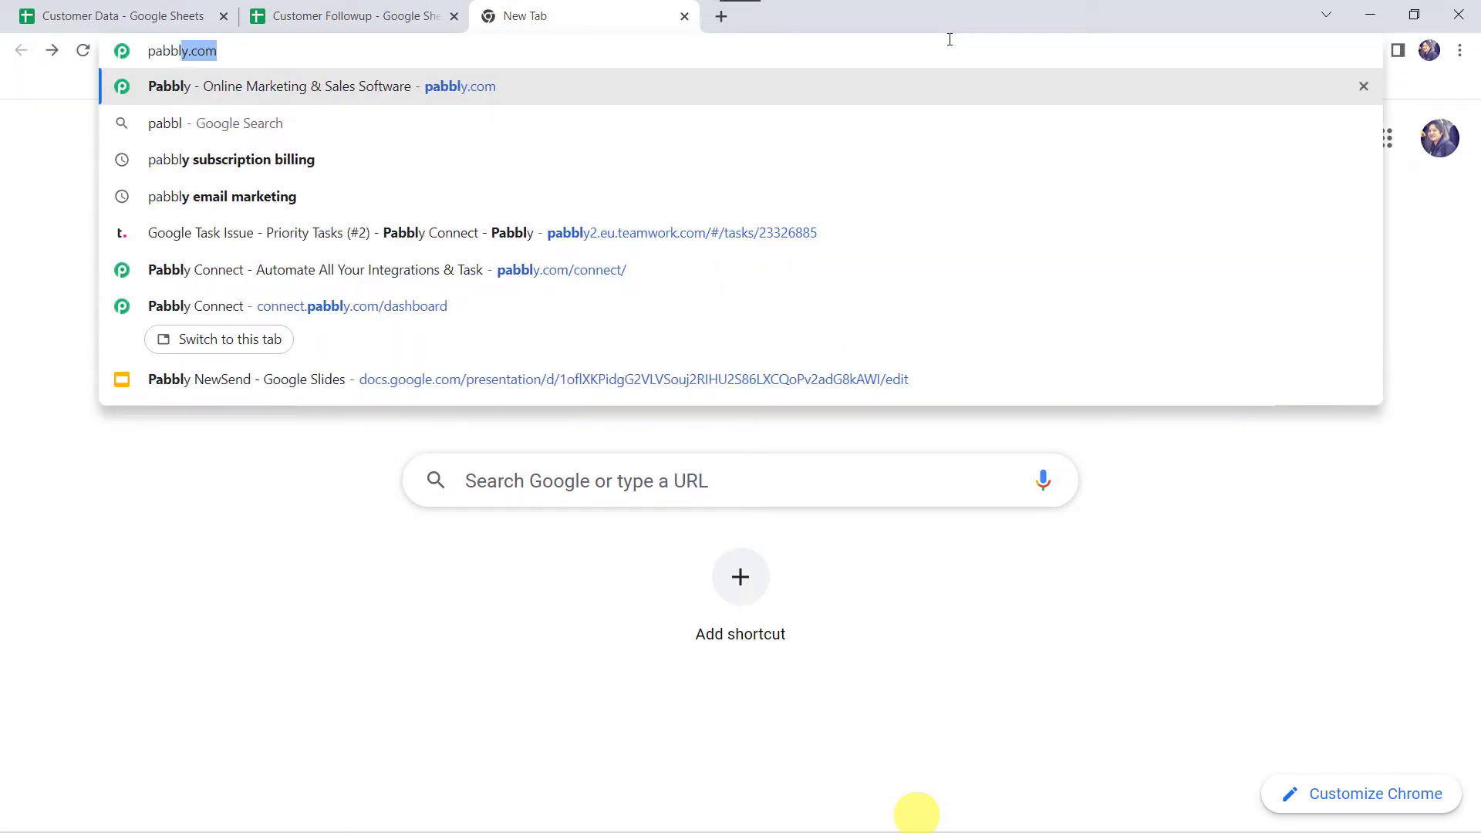
Load pabbly.com and go to the Pabbly Connect product page
key("Return")
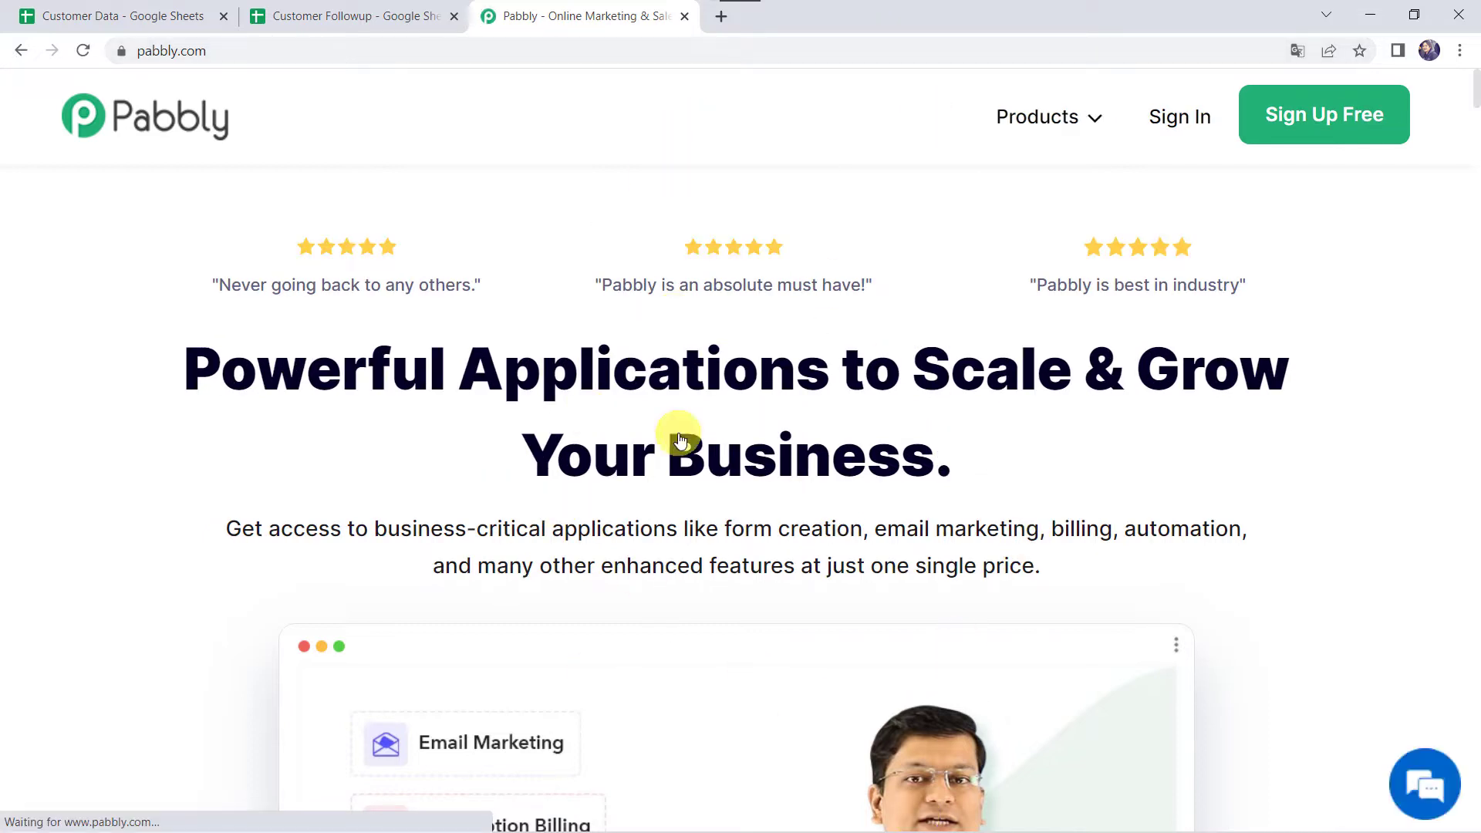
mouse_move(1047, 132)
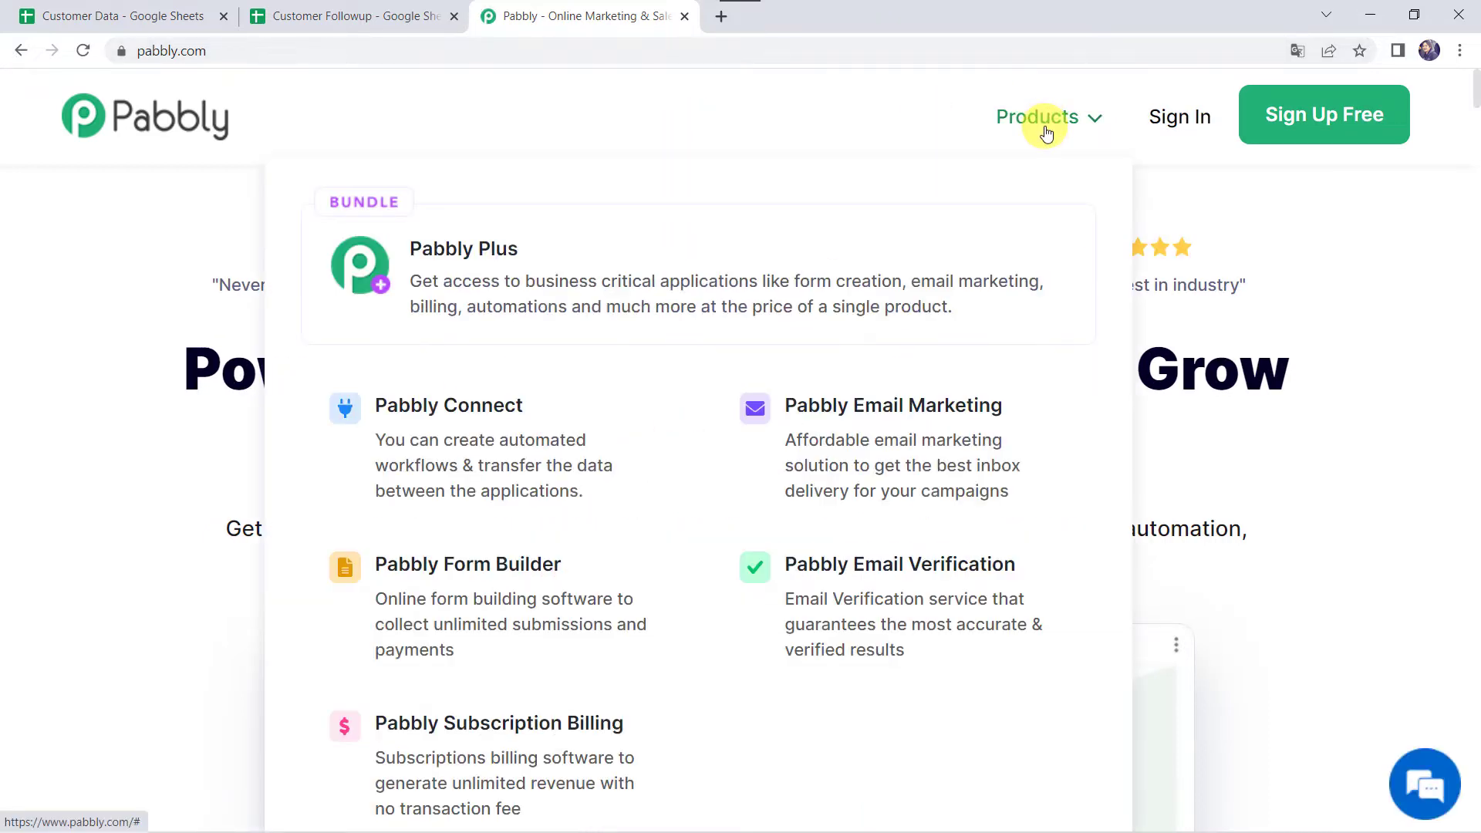
left_click(455, 446)
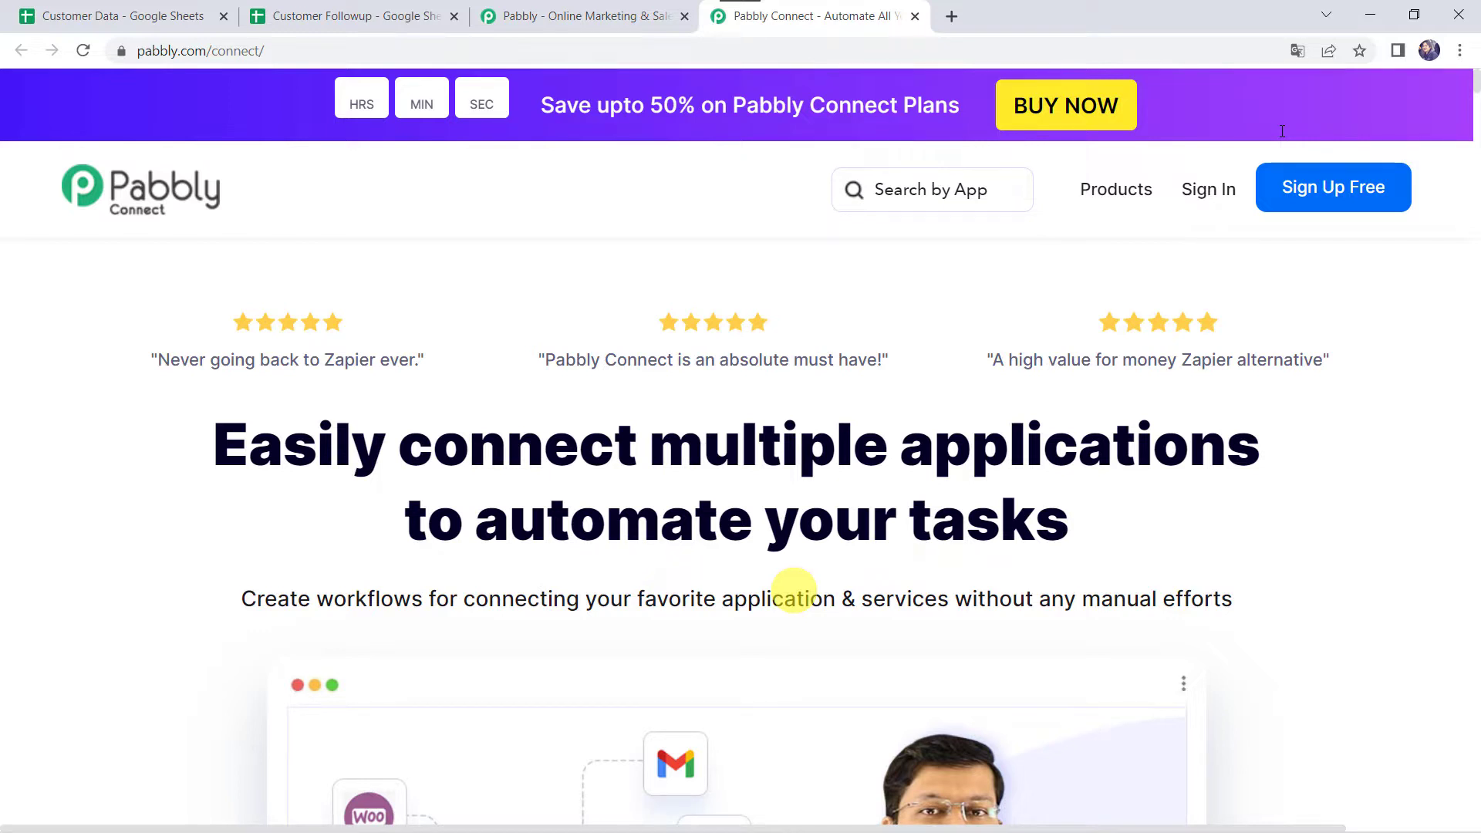
Sign in through the Pabbly accounts page and launch the Pabbly Connect dashboard
left_click(1358, 197)
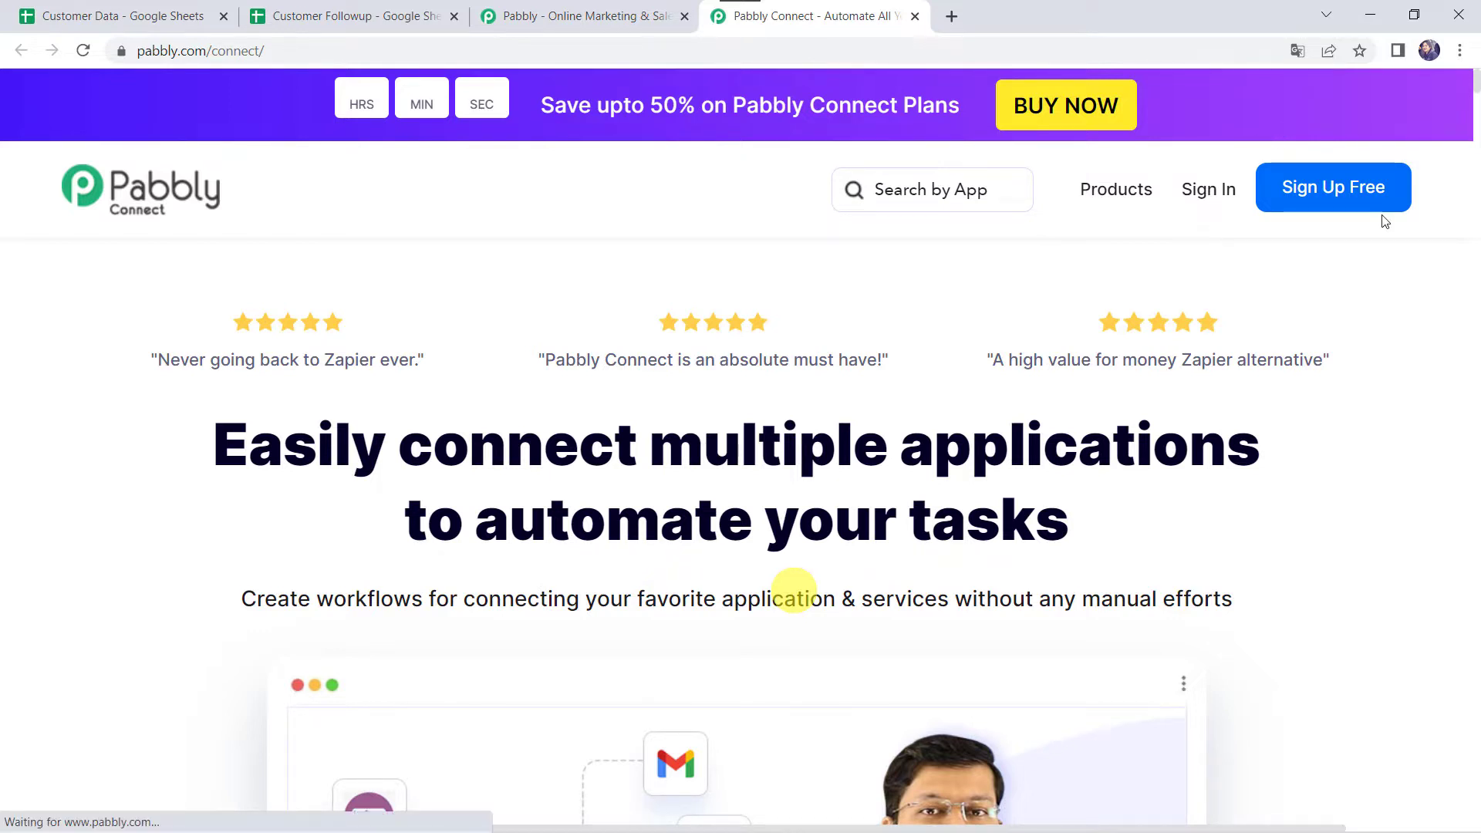
left_click(1343, 197)
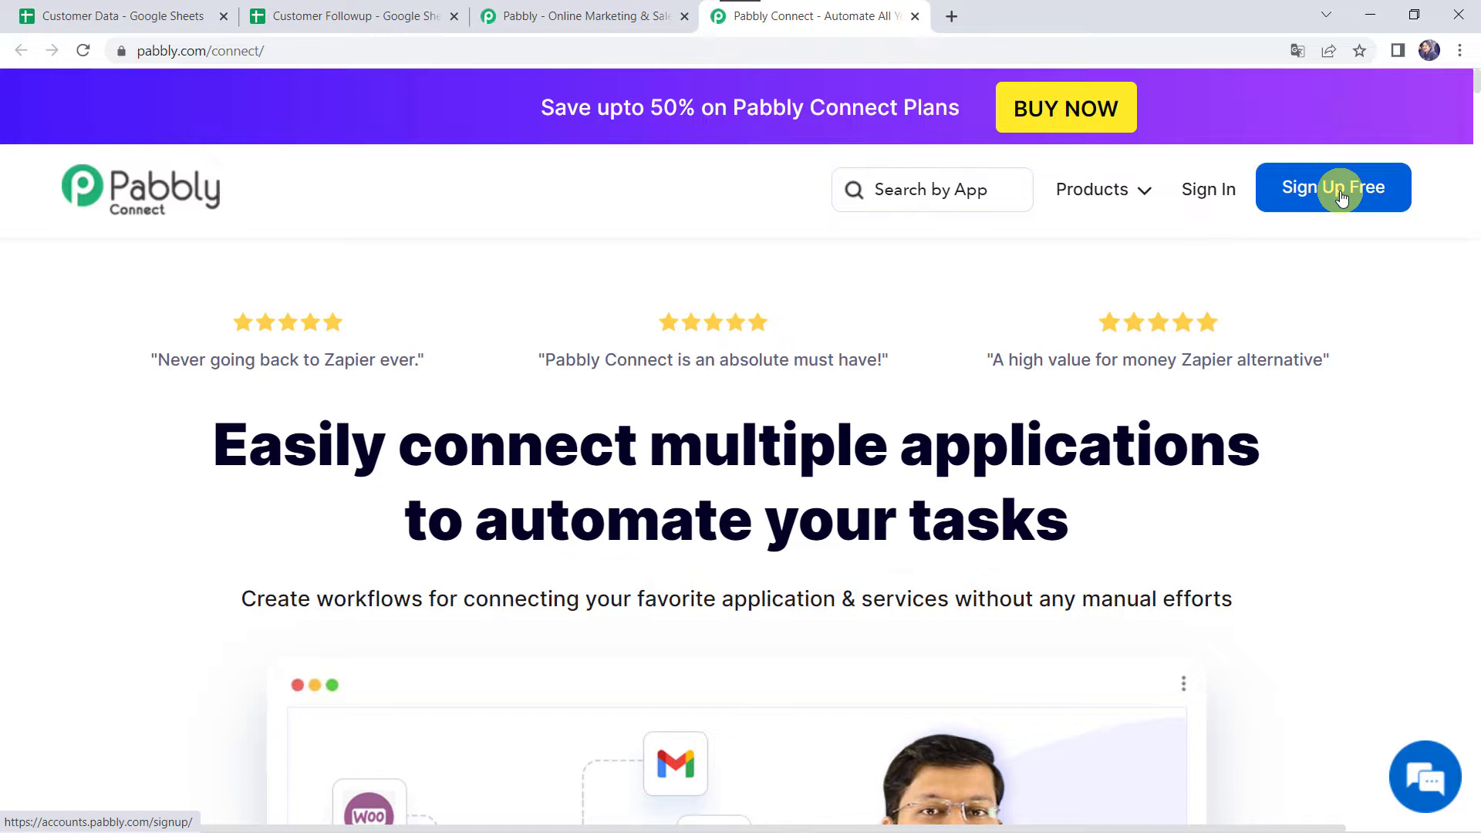
left_click(1223, 199)
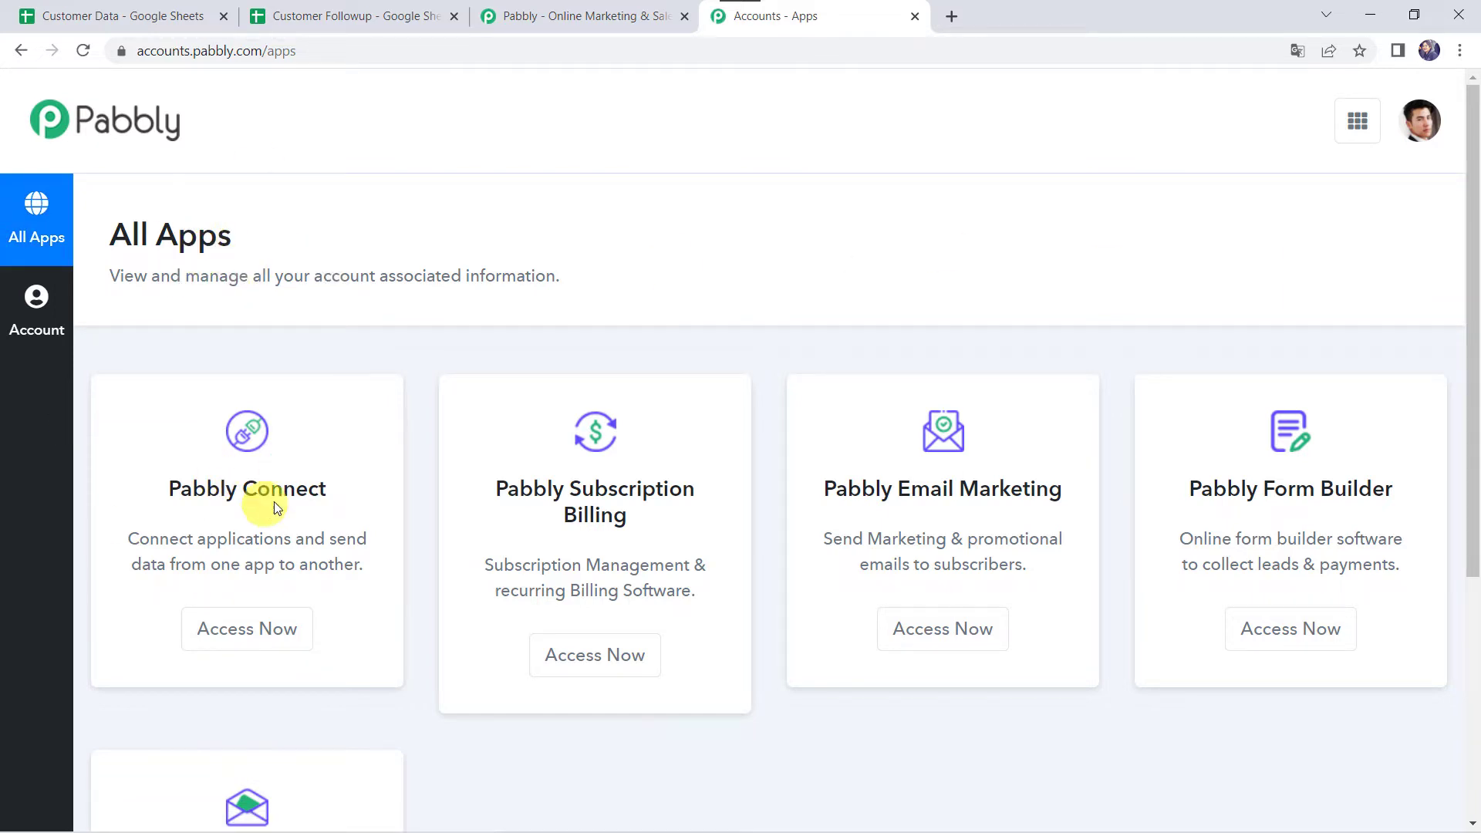
left_click(254, 628)
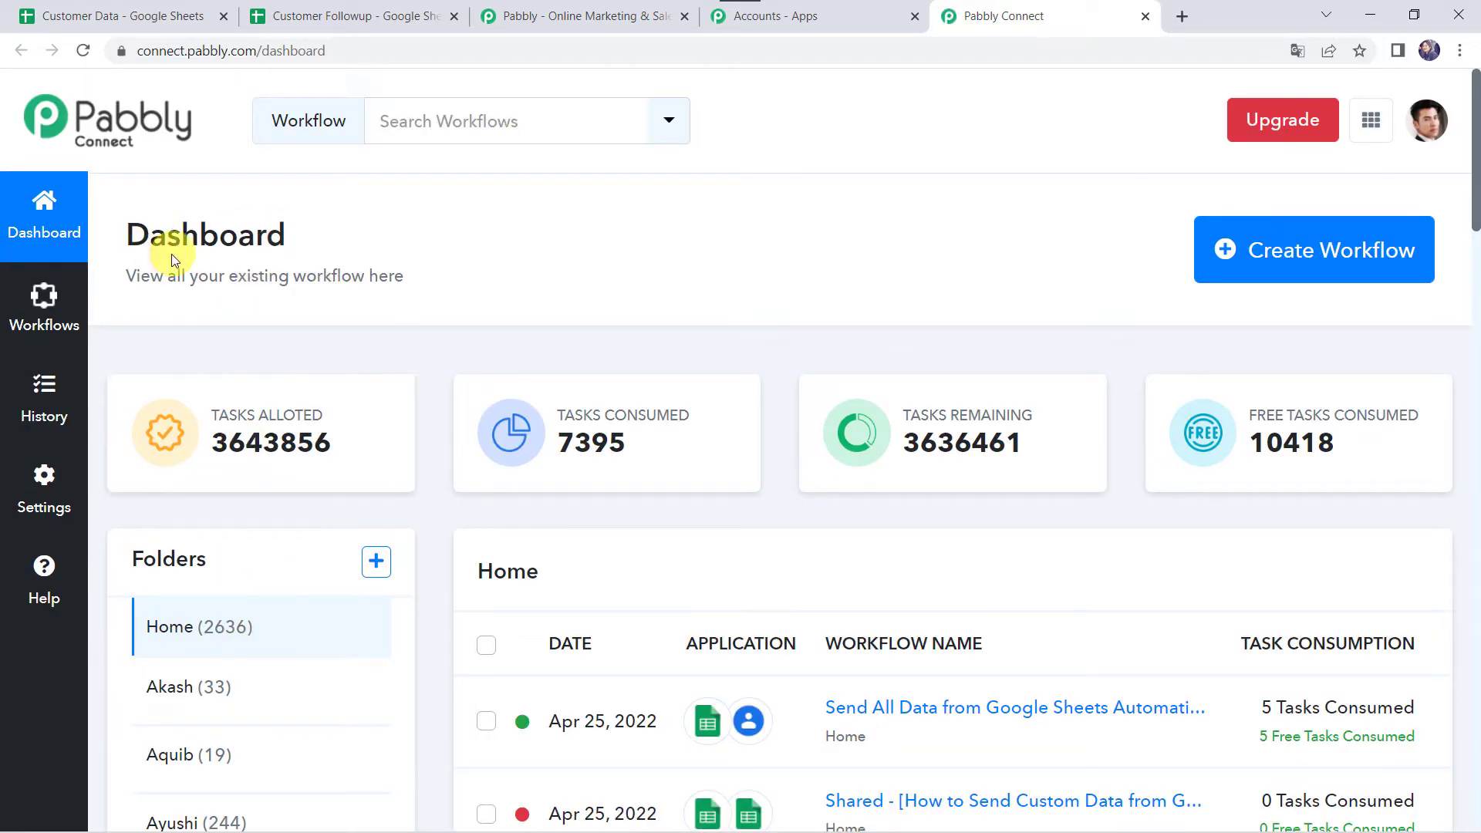
scroll(885, 639, "down", 6)
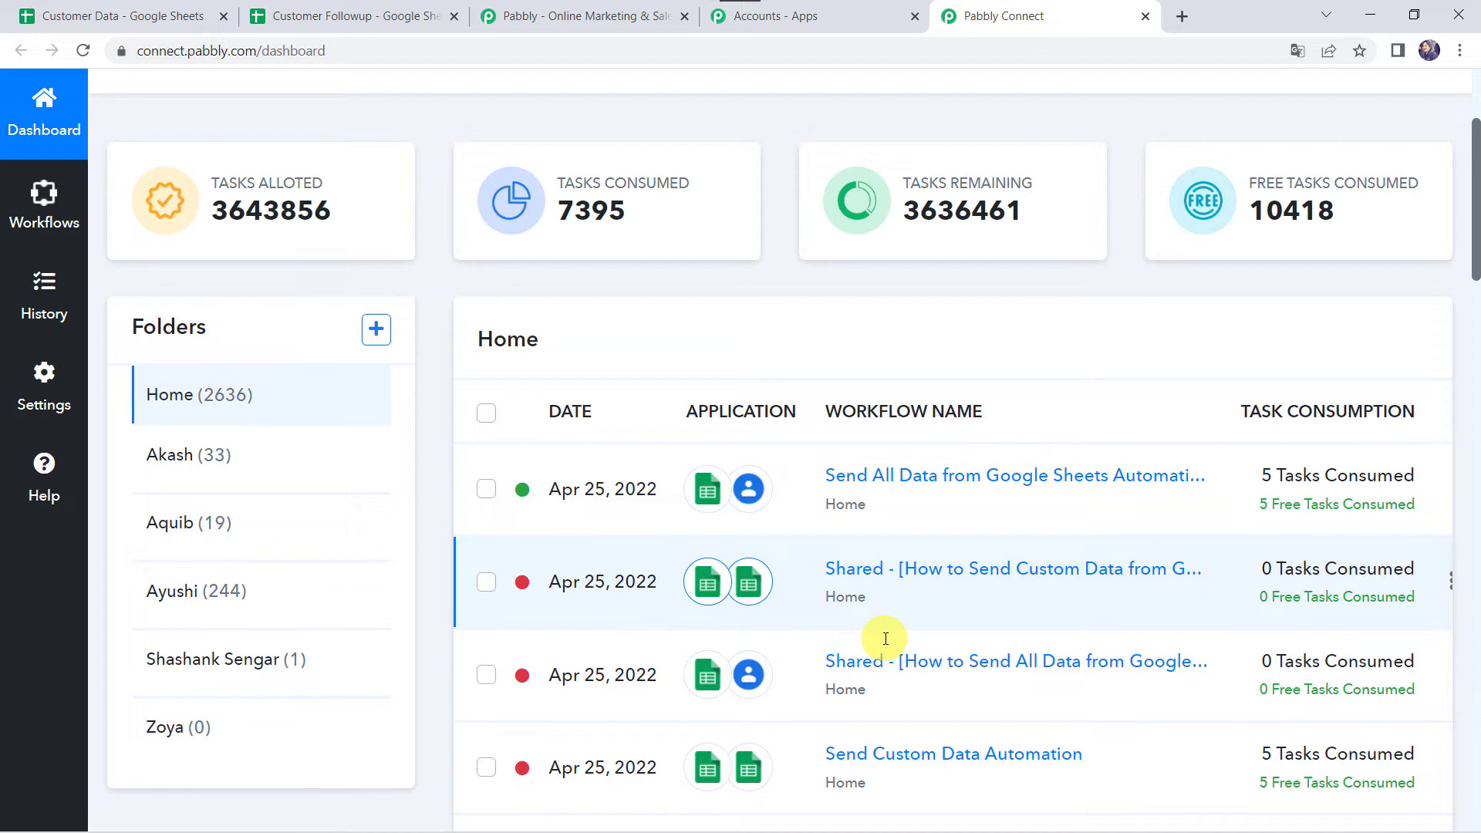
scroll(885, 636, "up", 6)
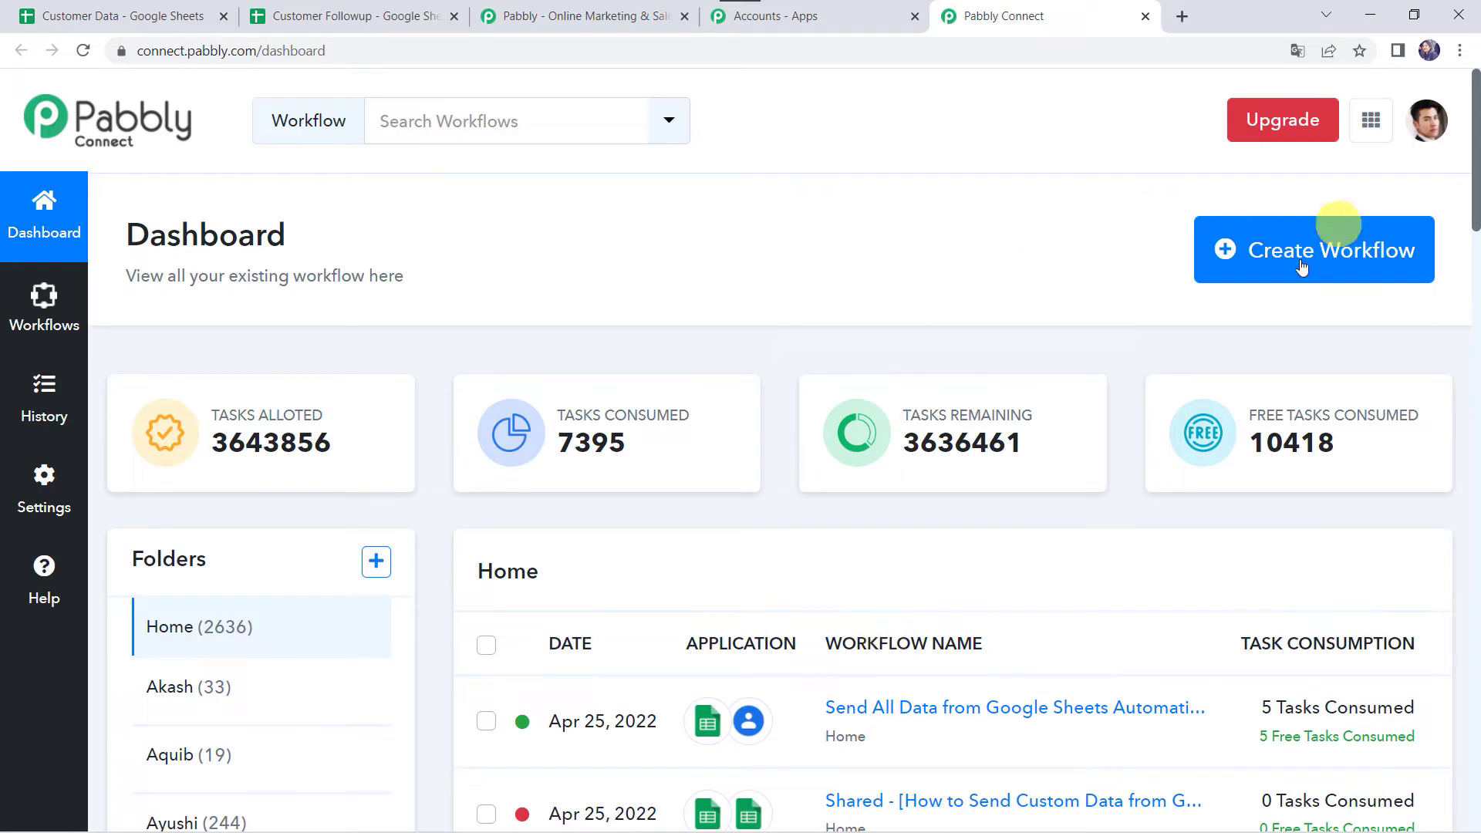
Create a workflow with the pasted name 'Auto Send Data on Schedule from Google Sheets to Pabbly Connect'
left_click(1277, 262)
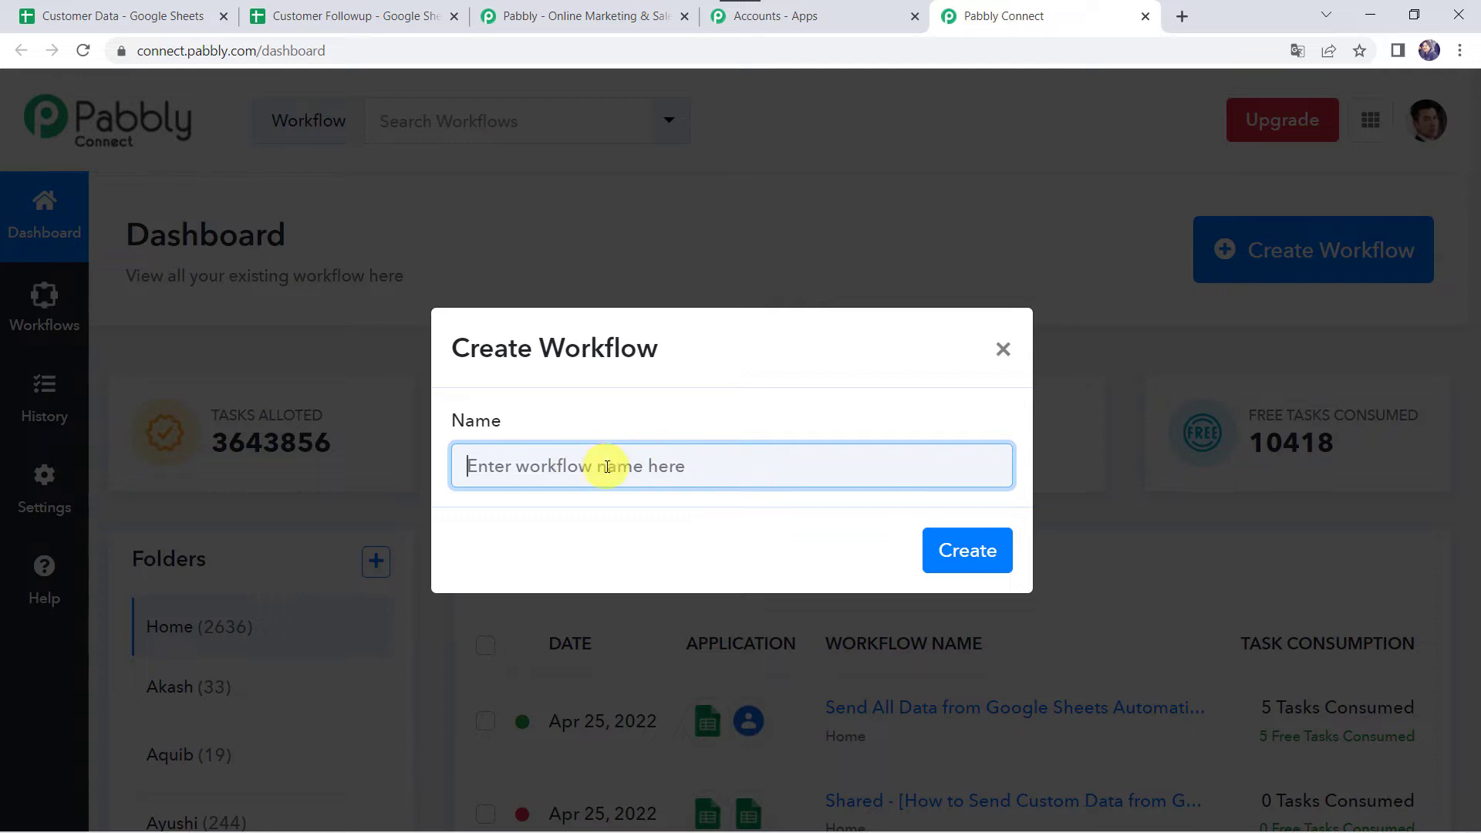
key("ctrl+v")
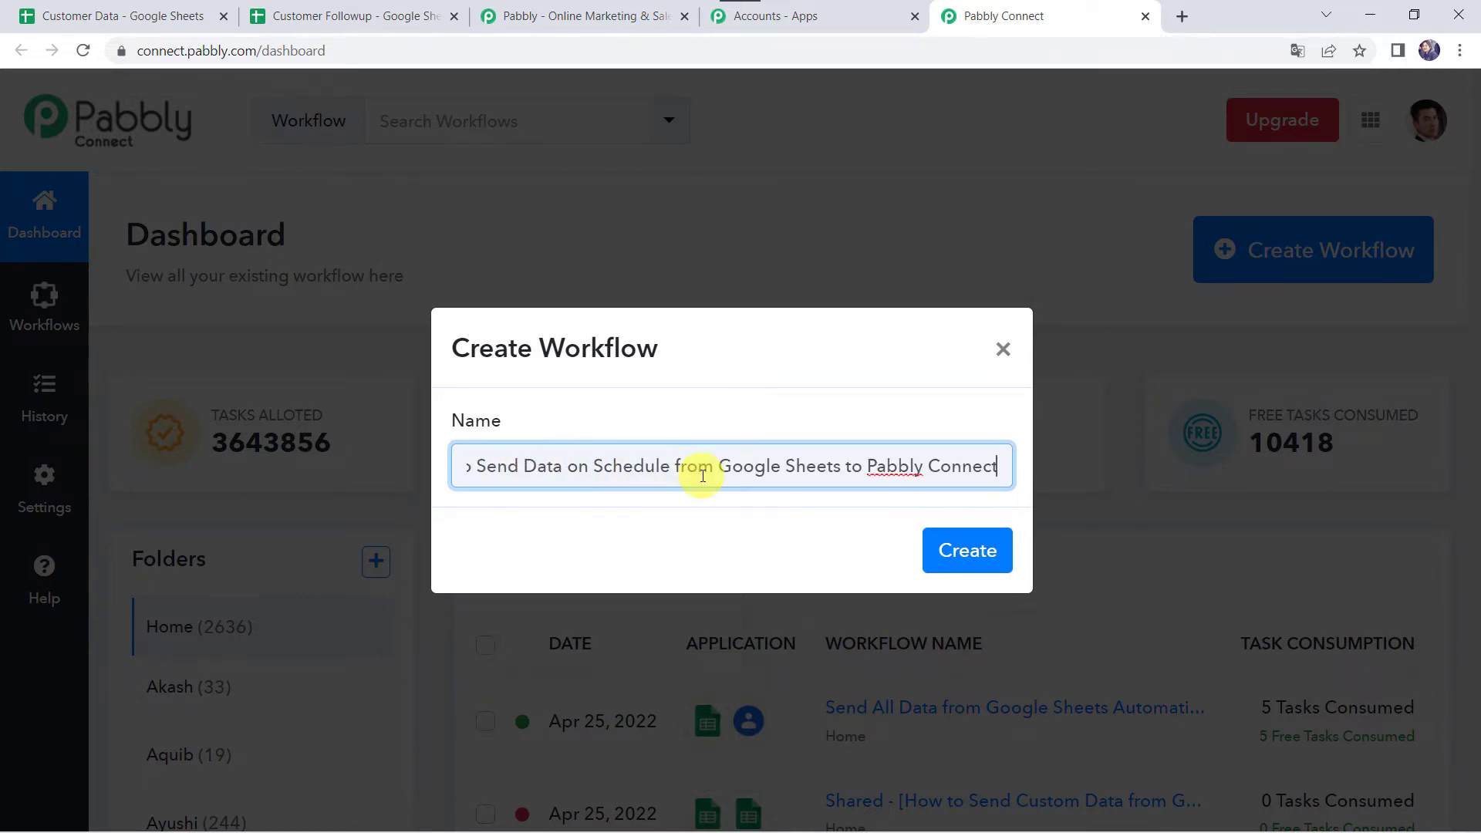
key("Home")
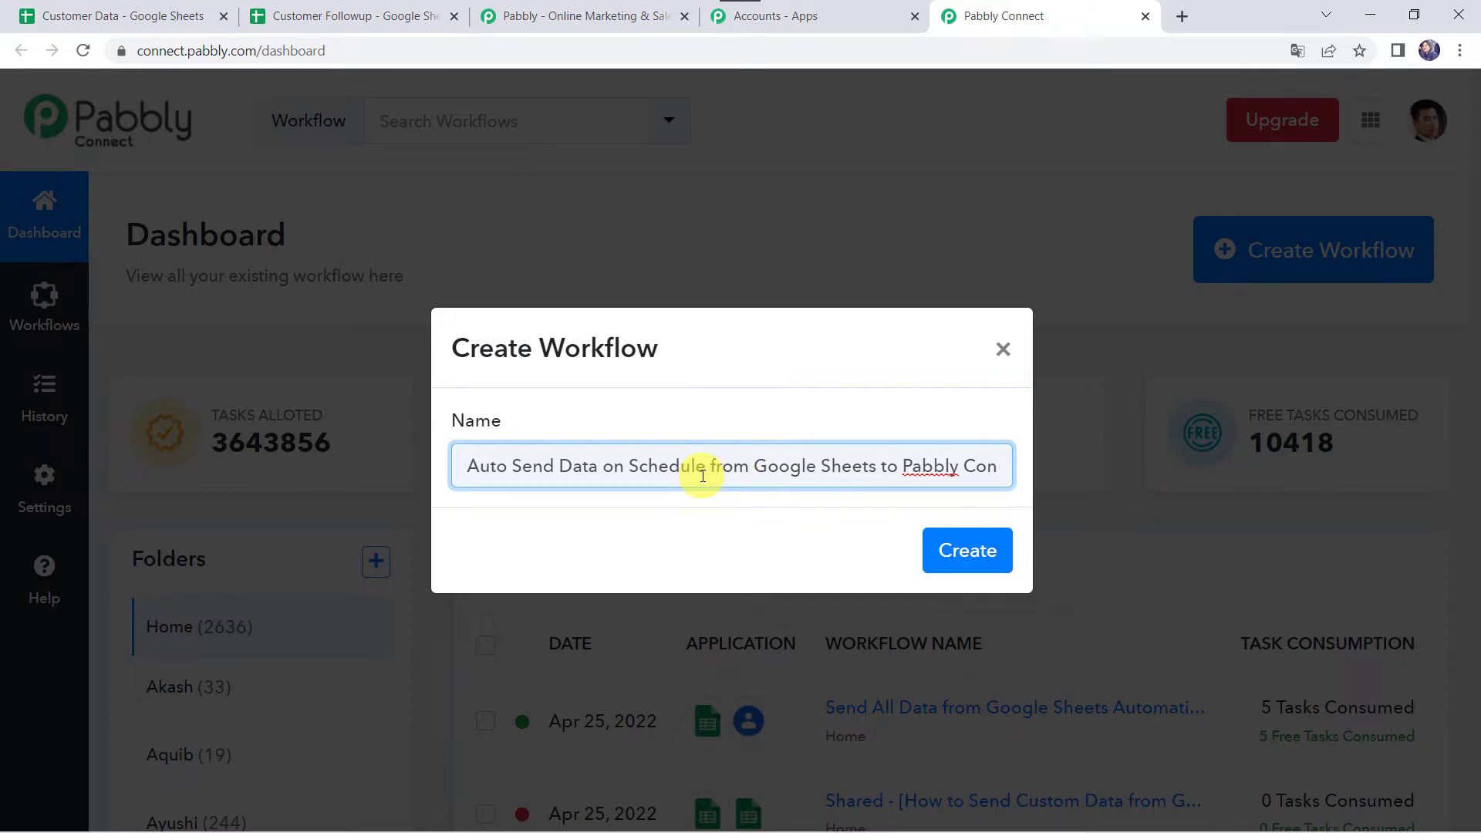
key("End")
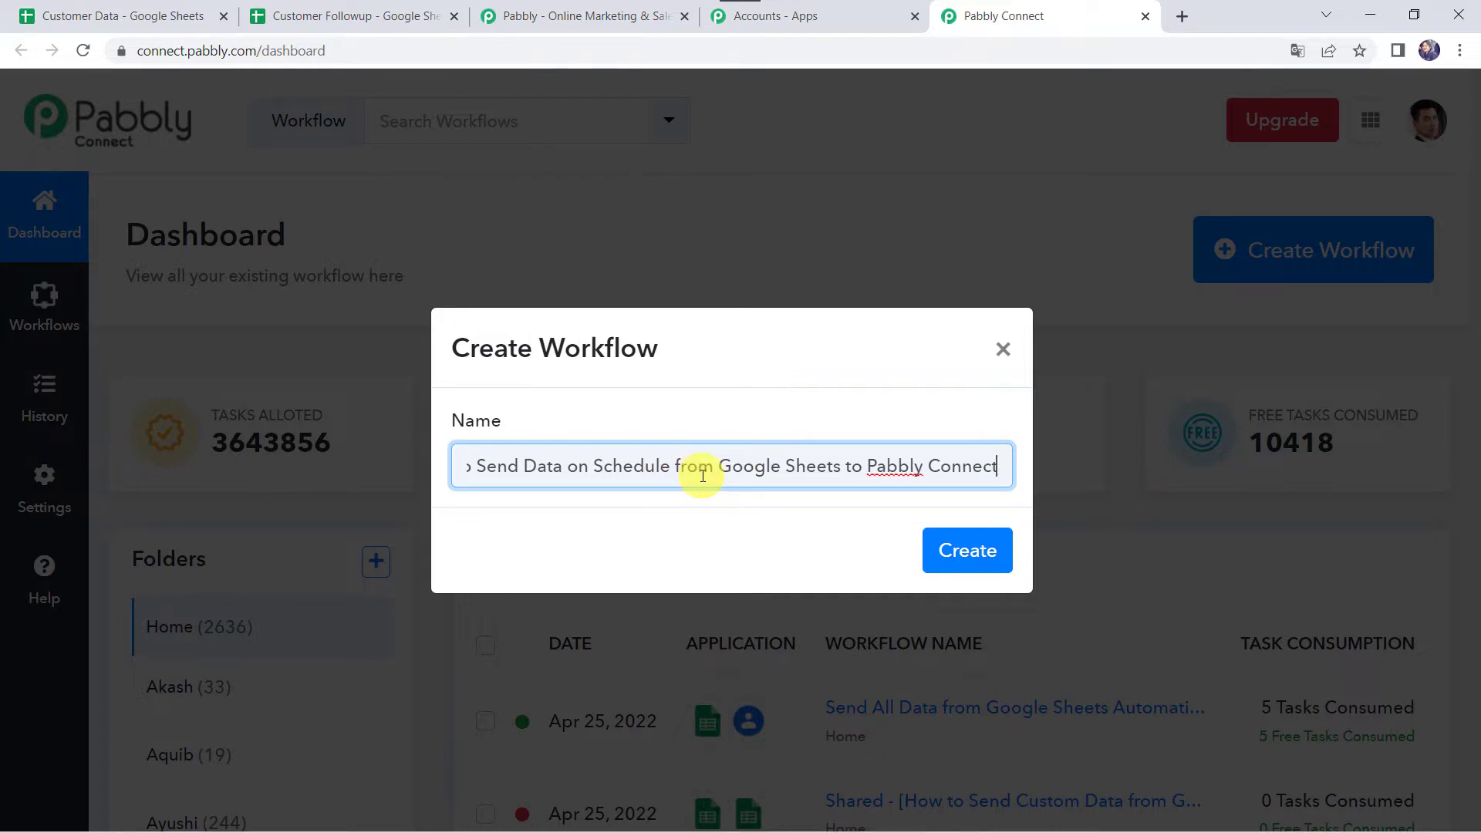
key("Home")
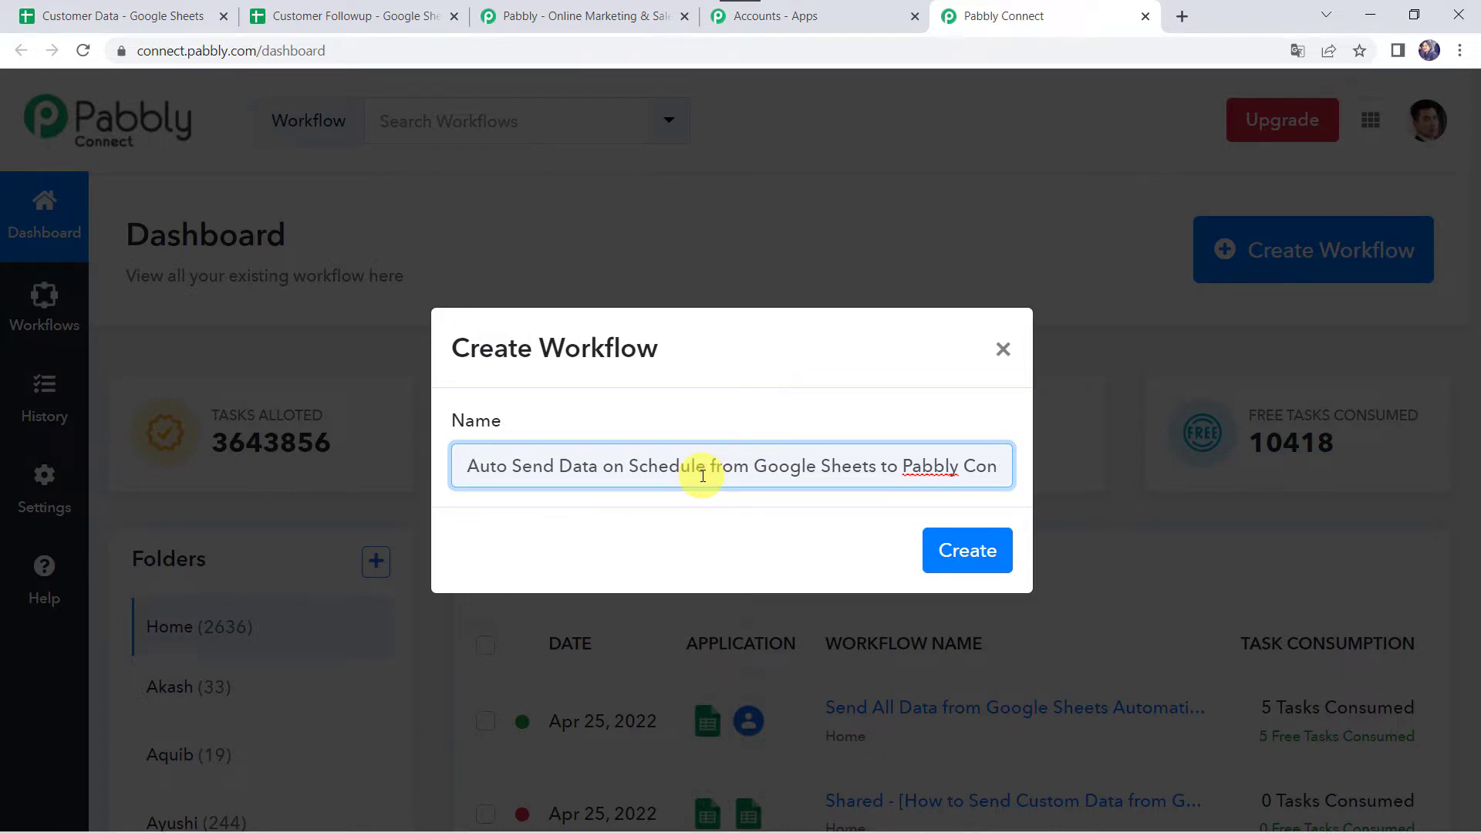
left_click(995, 553)
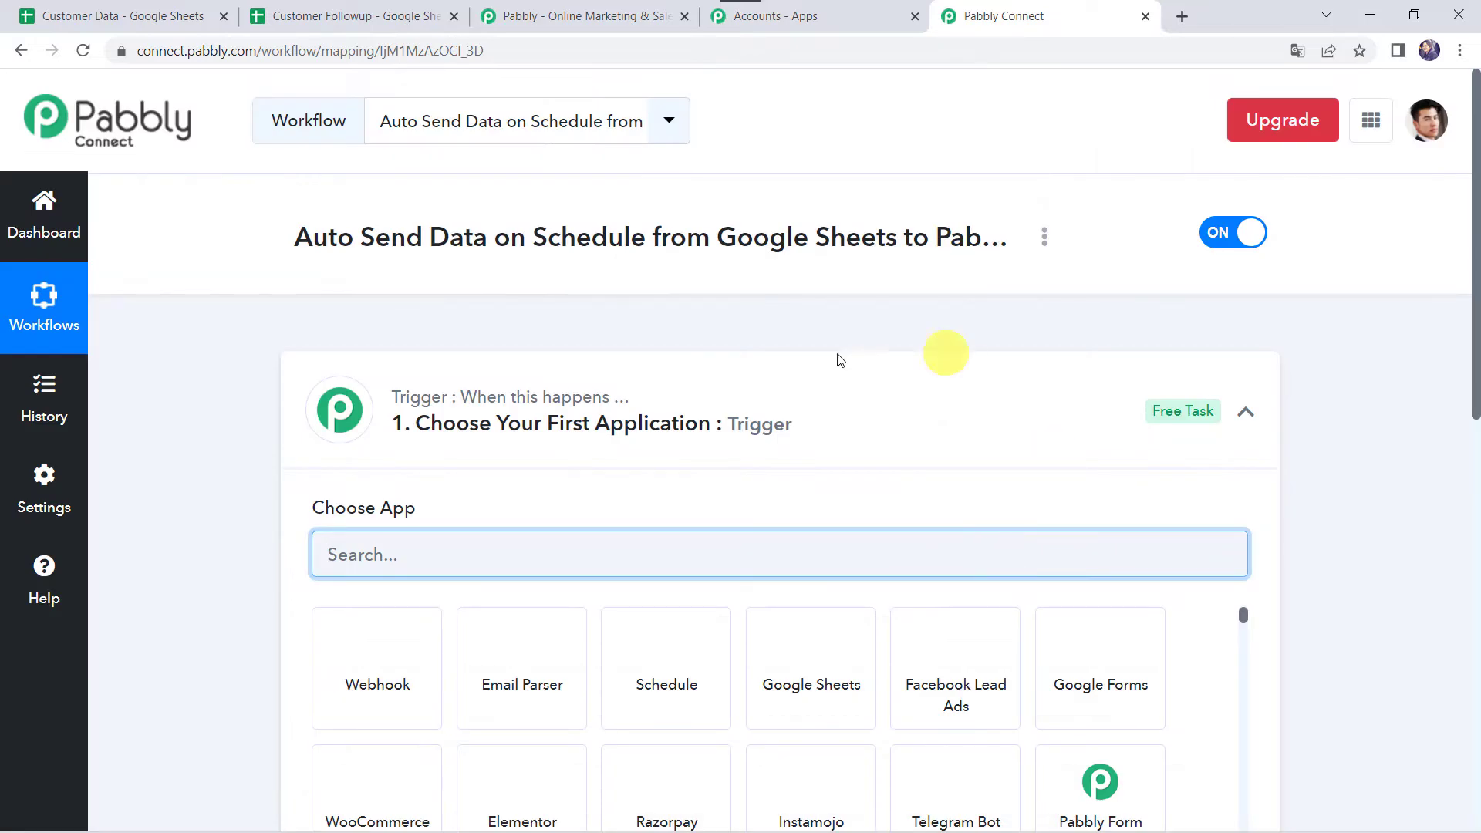
Search 'Goo' and choose Google Sheets as the trigger app
left_click(807, 427)
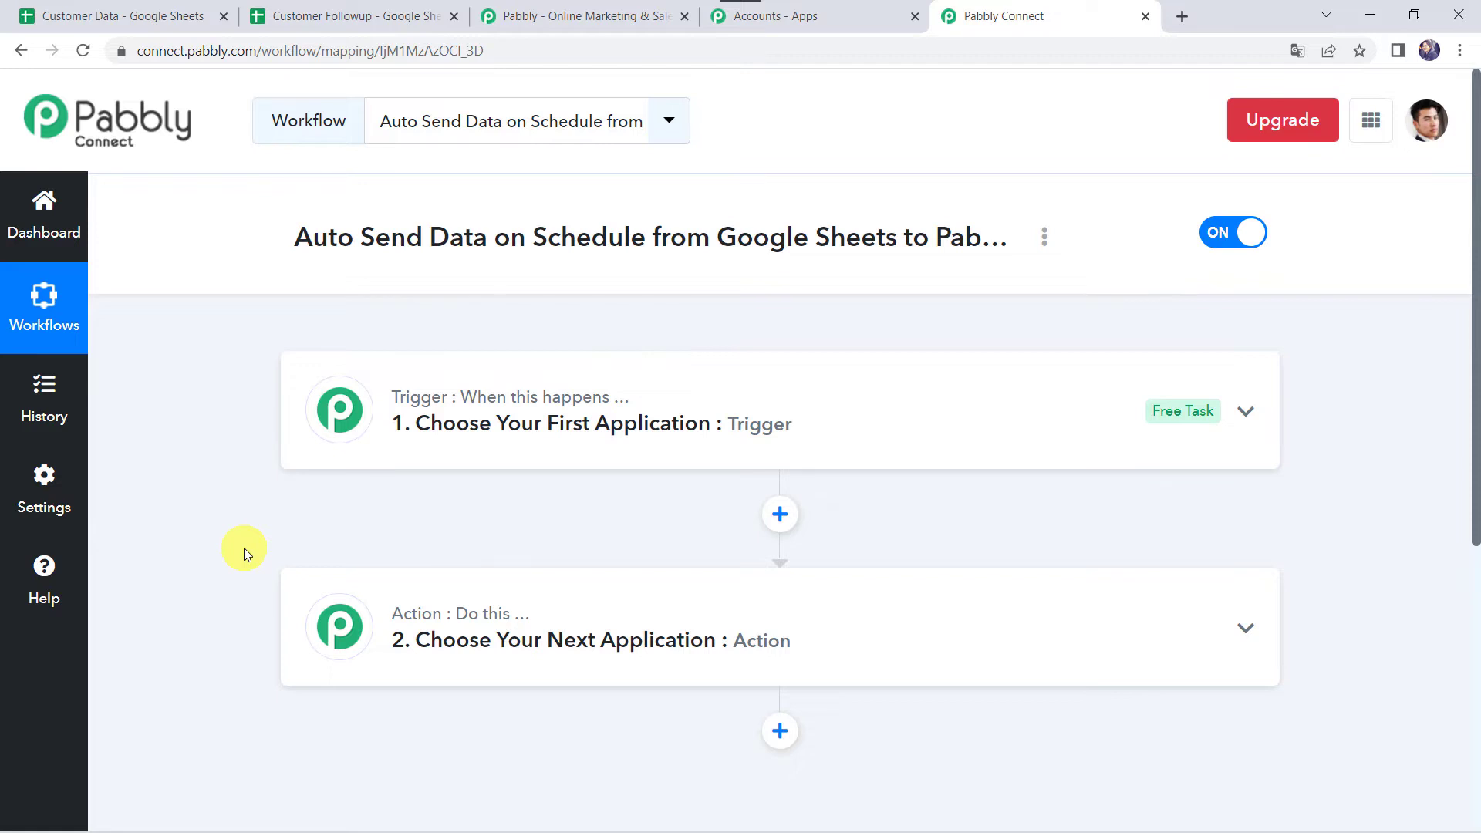
left_click(827, 373)
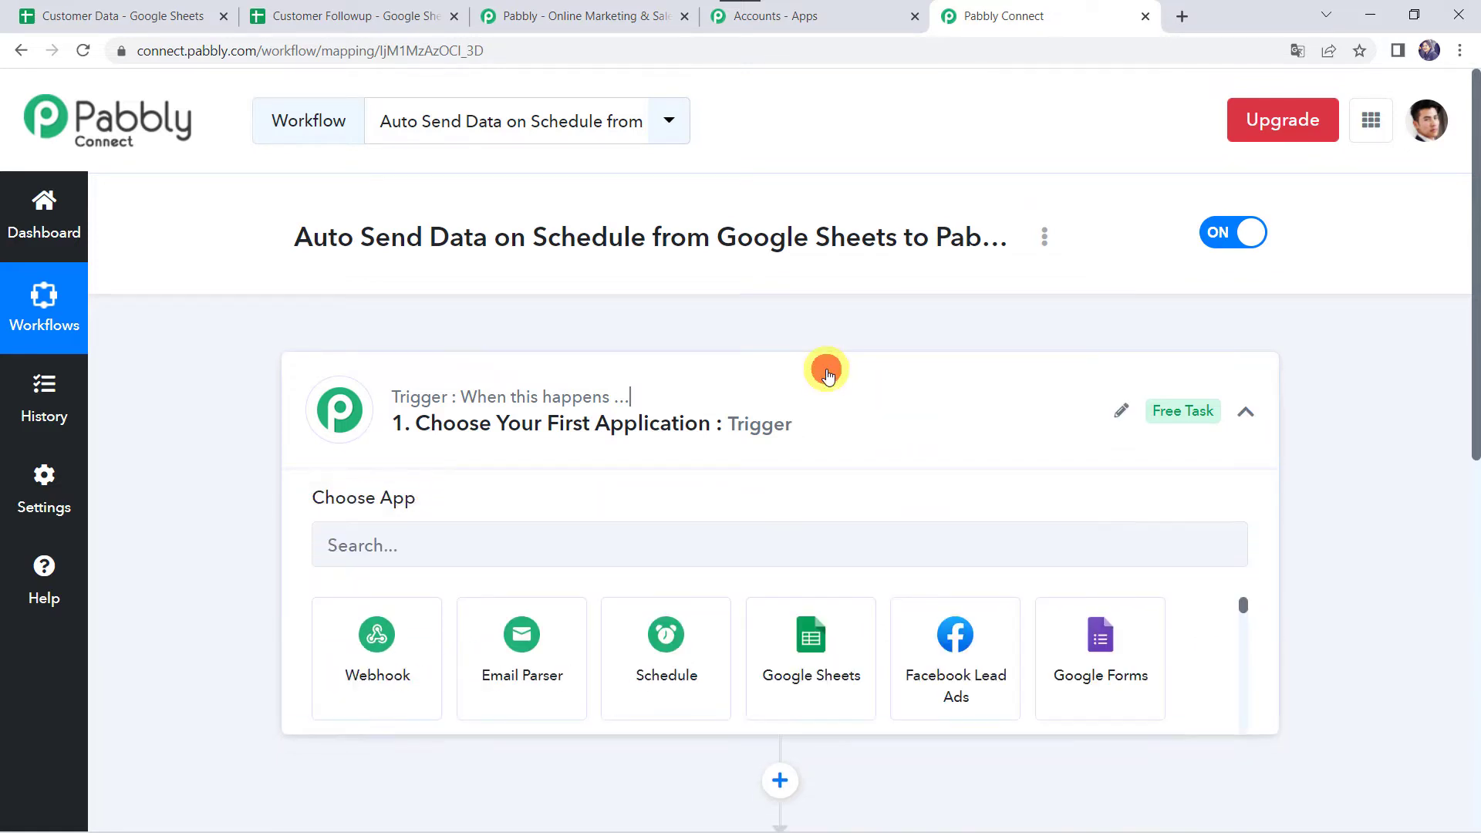
left_click(403, 553)
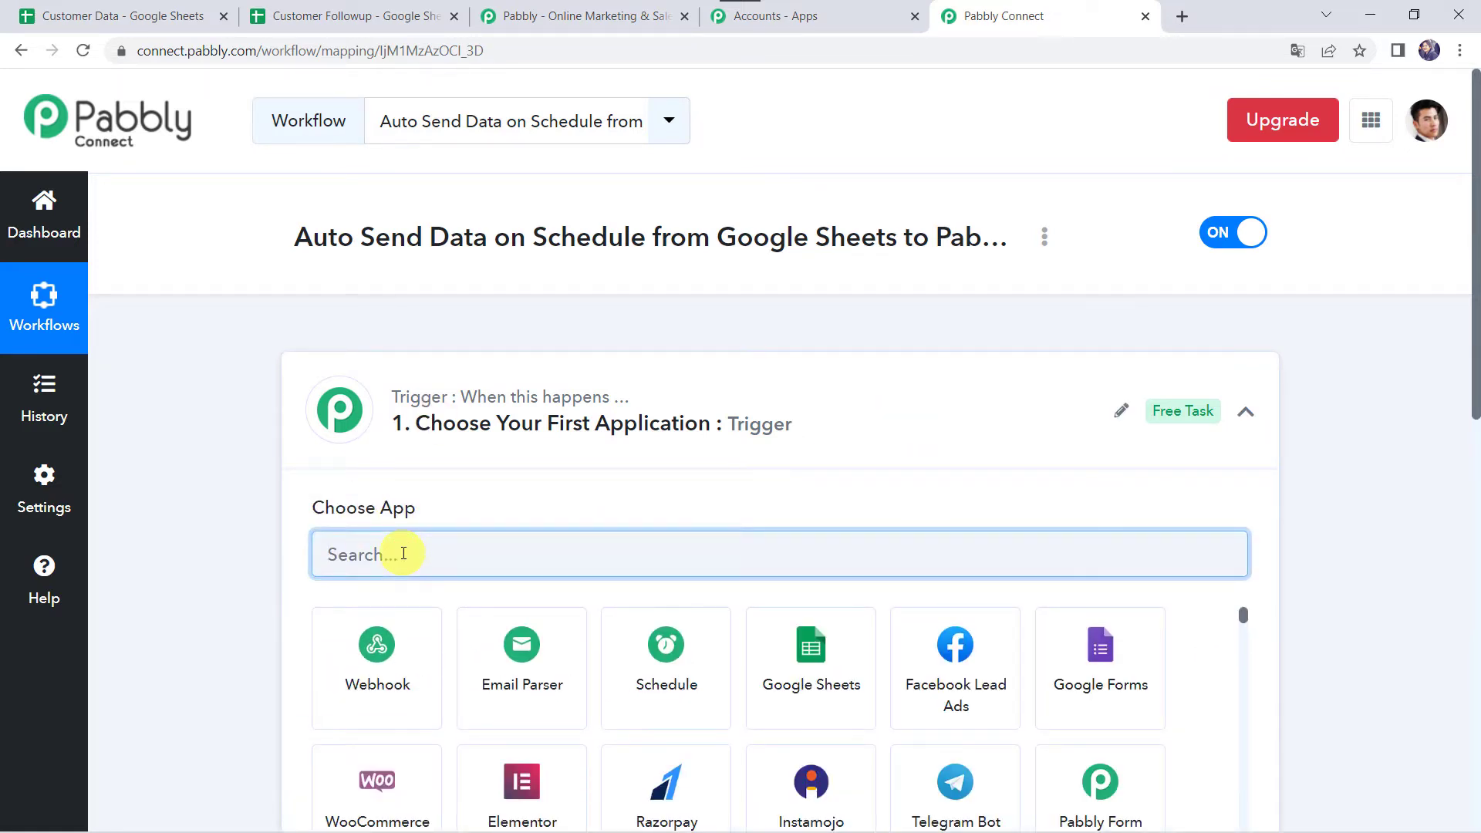
type("Goo")
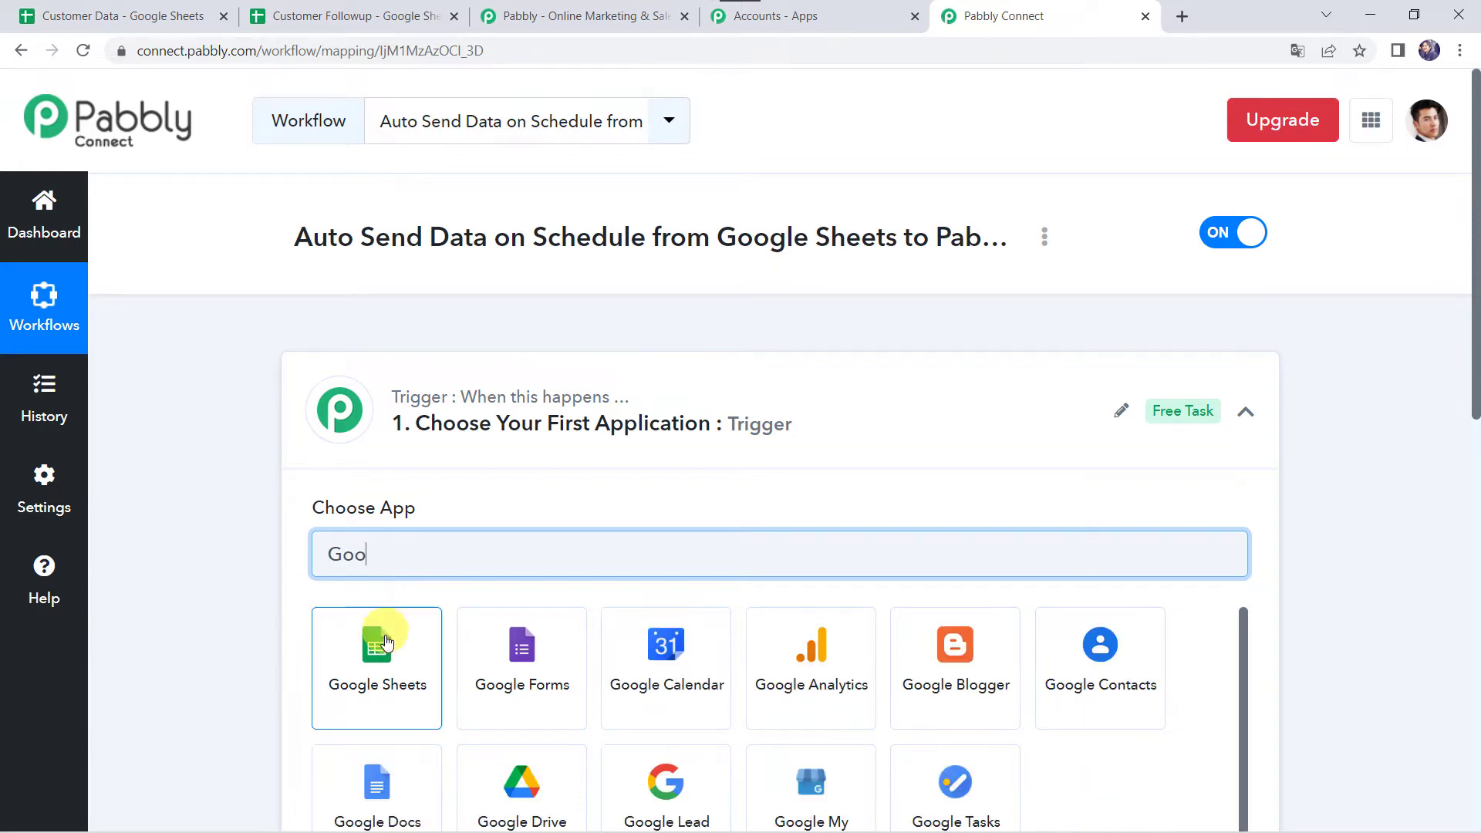
left_click(386, 642)
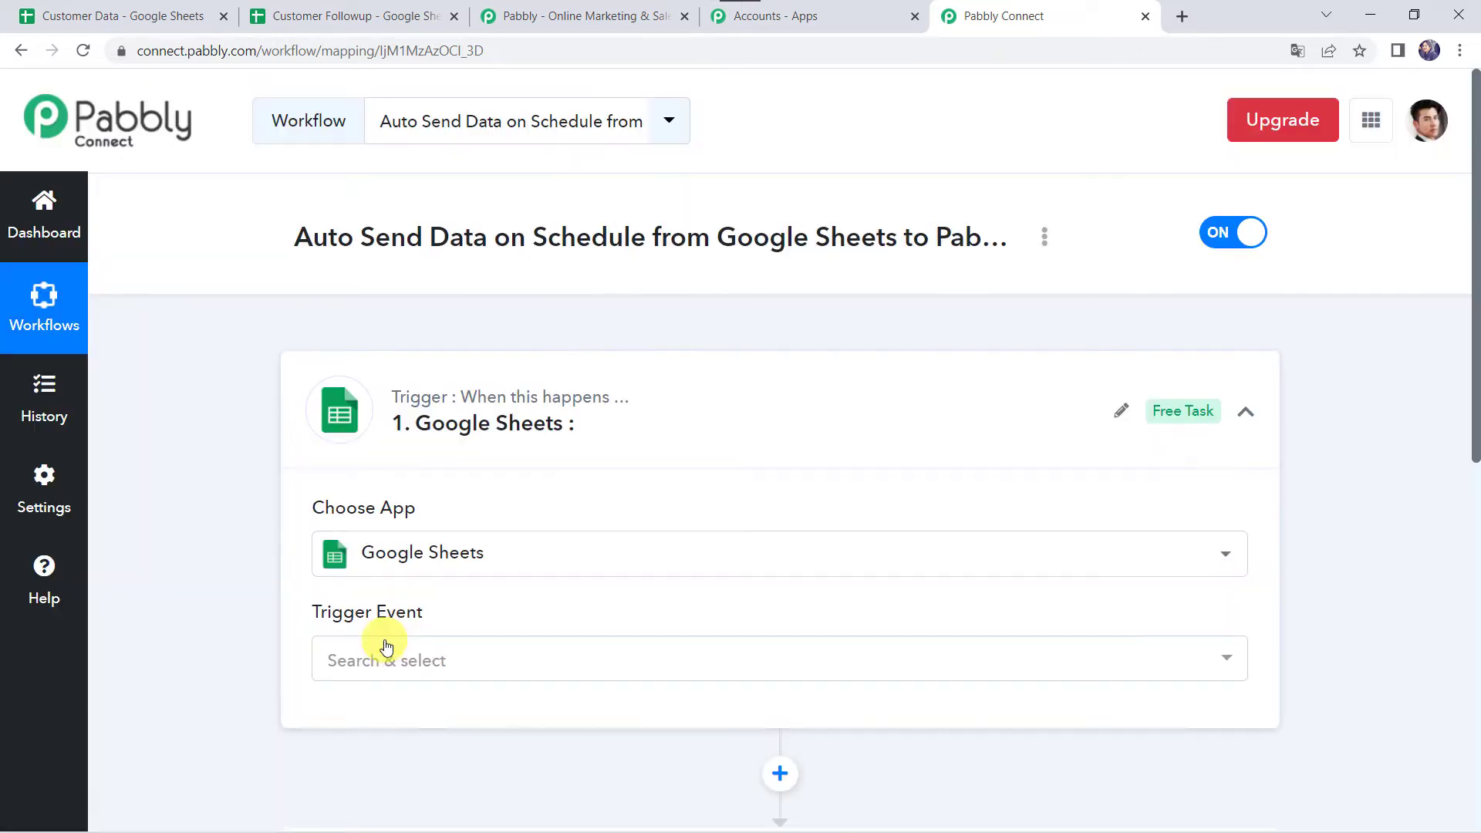
Set the trigger event to New or Updated Spreadsheet Row and copy its webhook URL
scroll(206, 571, "down", 3)
left_click(401, 401)
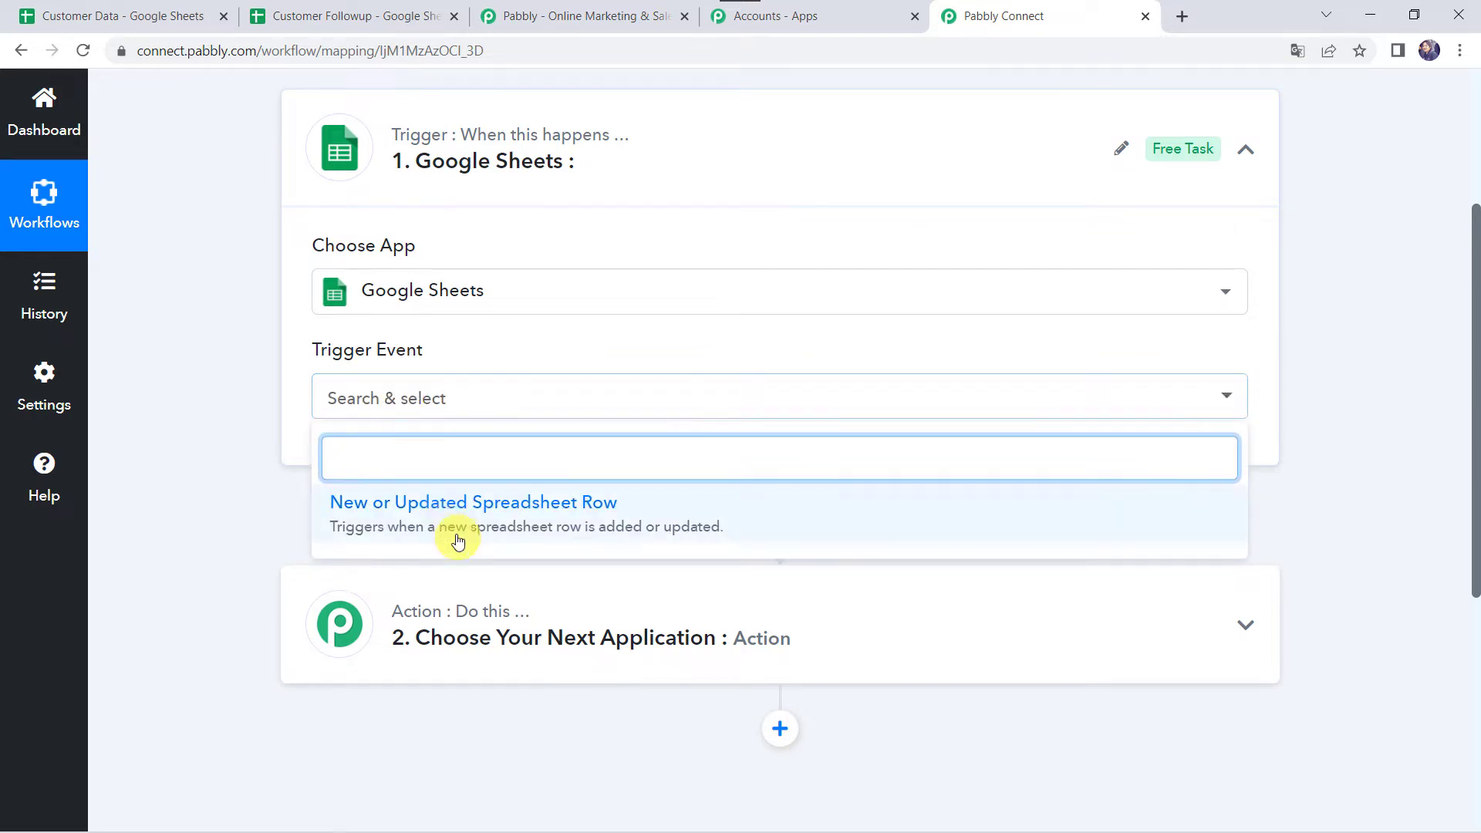
left_click(463, 508)
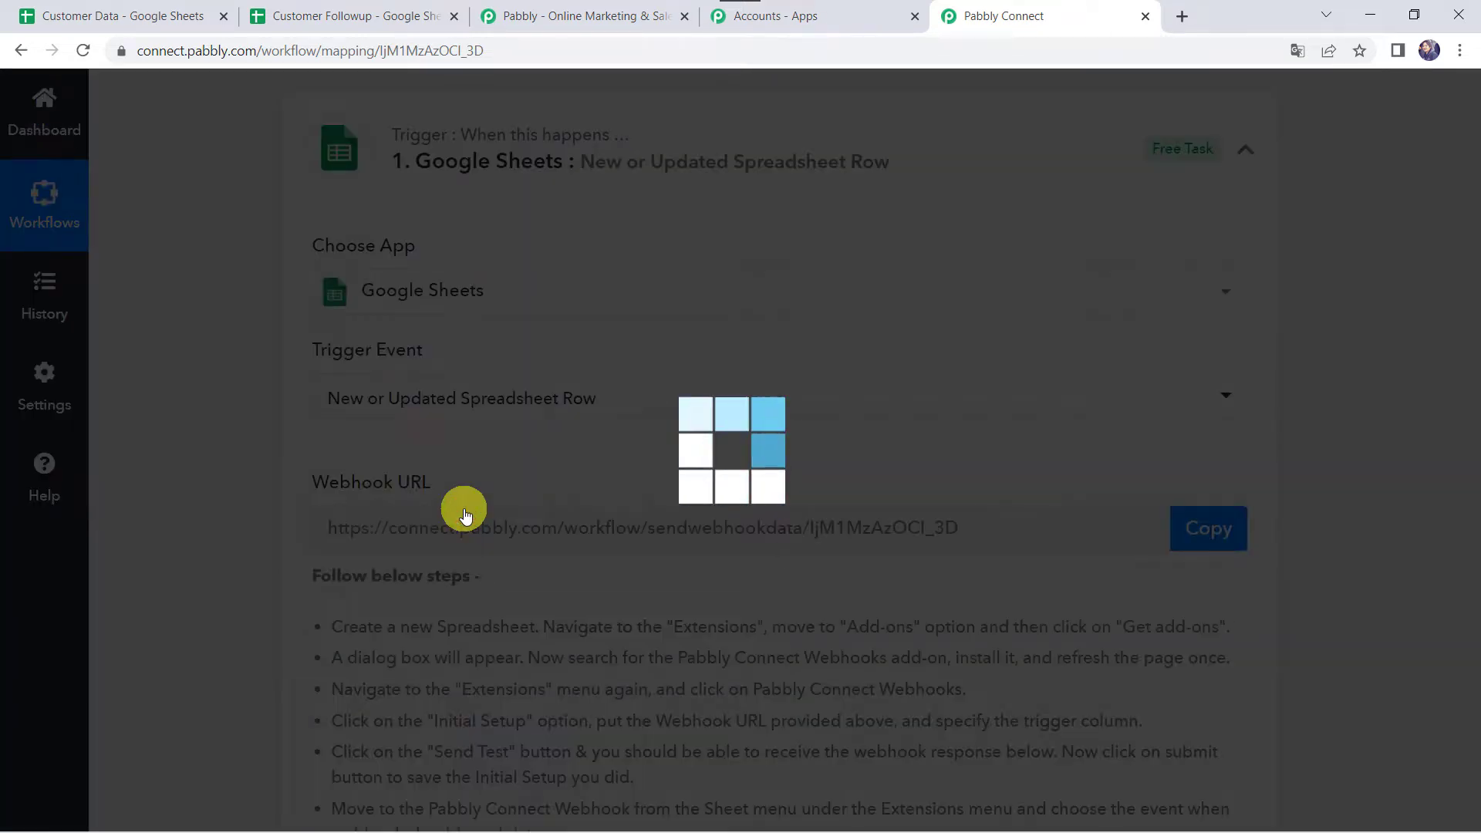
scroll(265, 494, "down", 3)
scroll(266, 494, "down", 1)
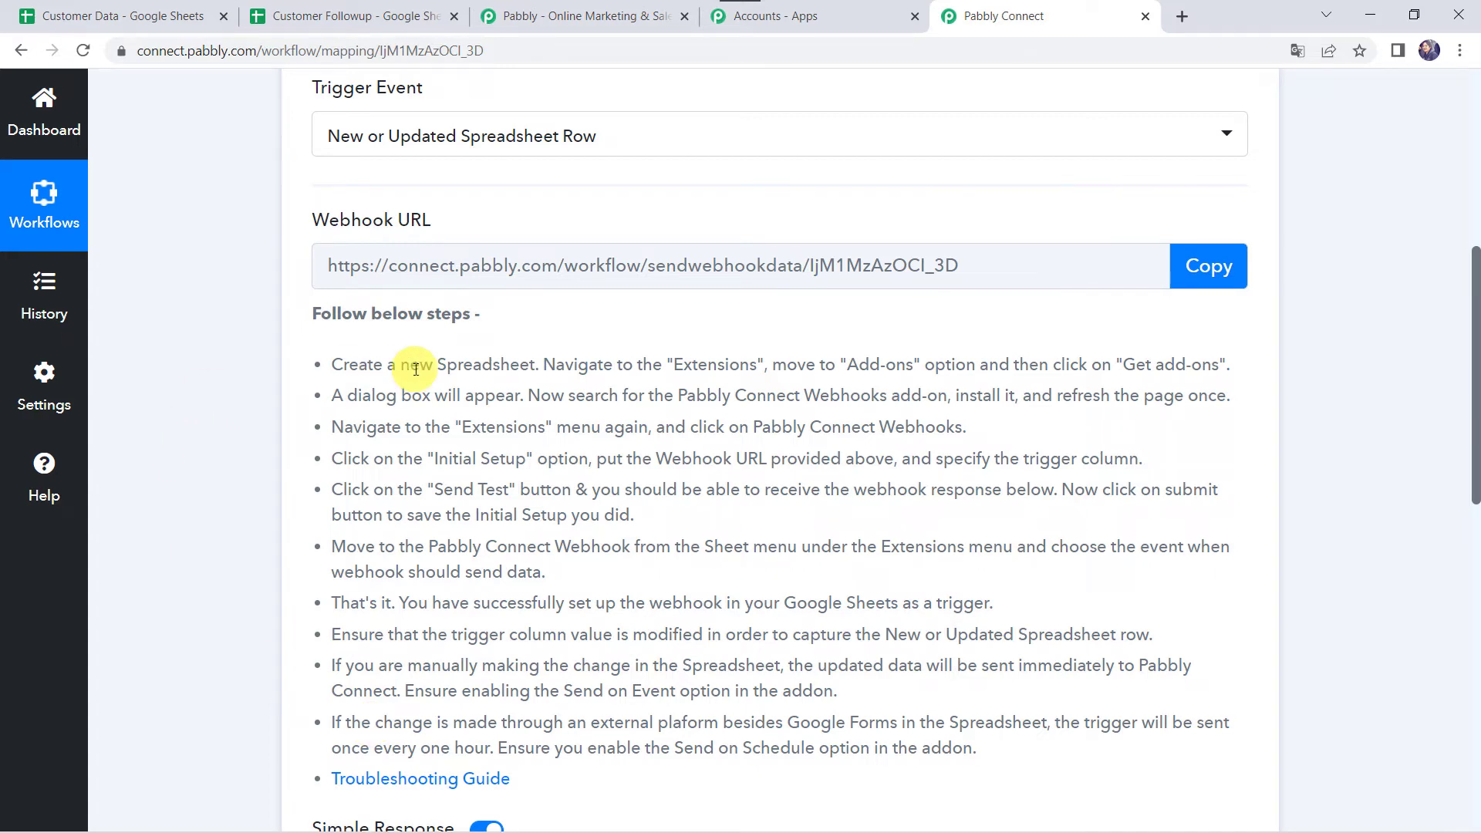
left_click(1214, 280)
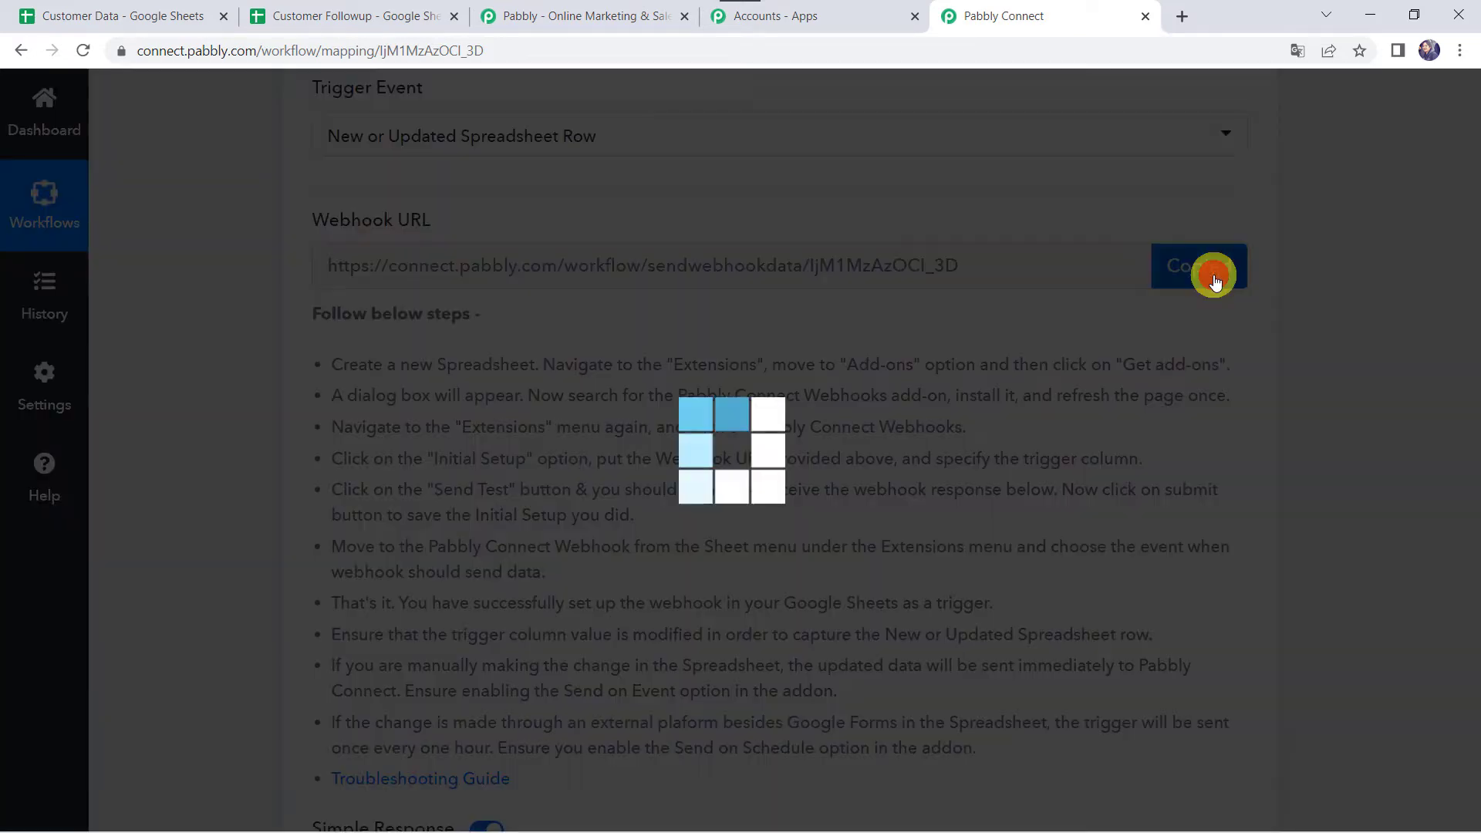
left_click(185, 10)
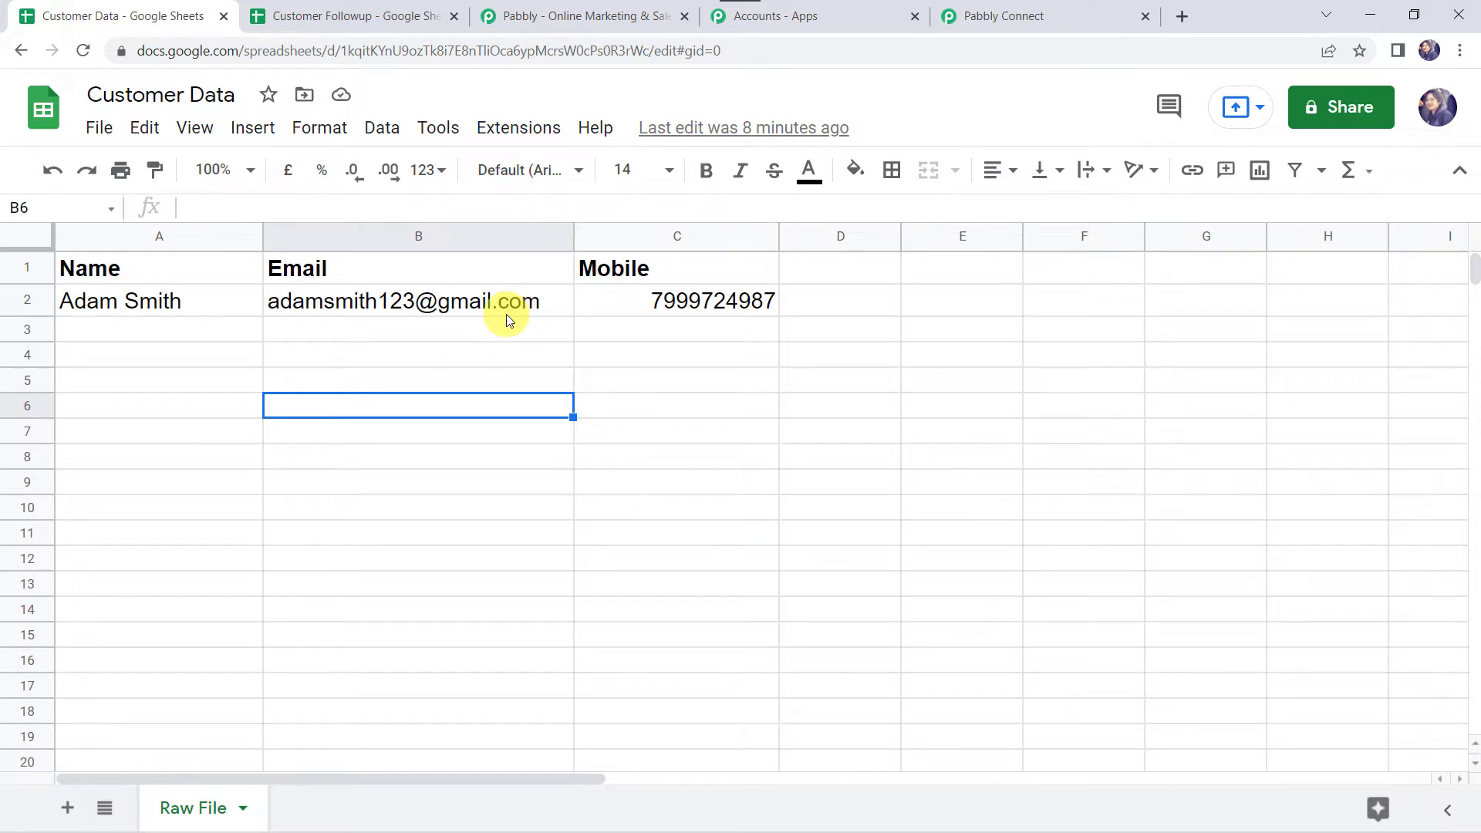
Open the Google Workspace Marketplace from the spreadsheet's Extensions menu
mouse_move(507, 320)
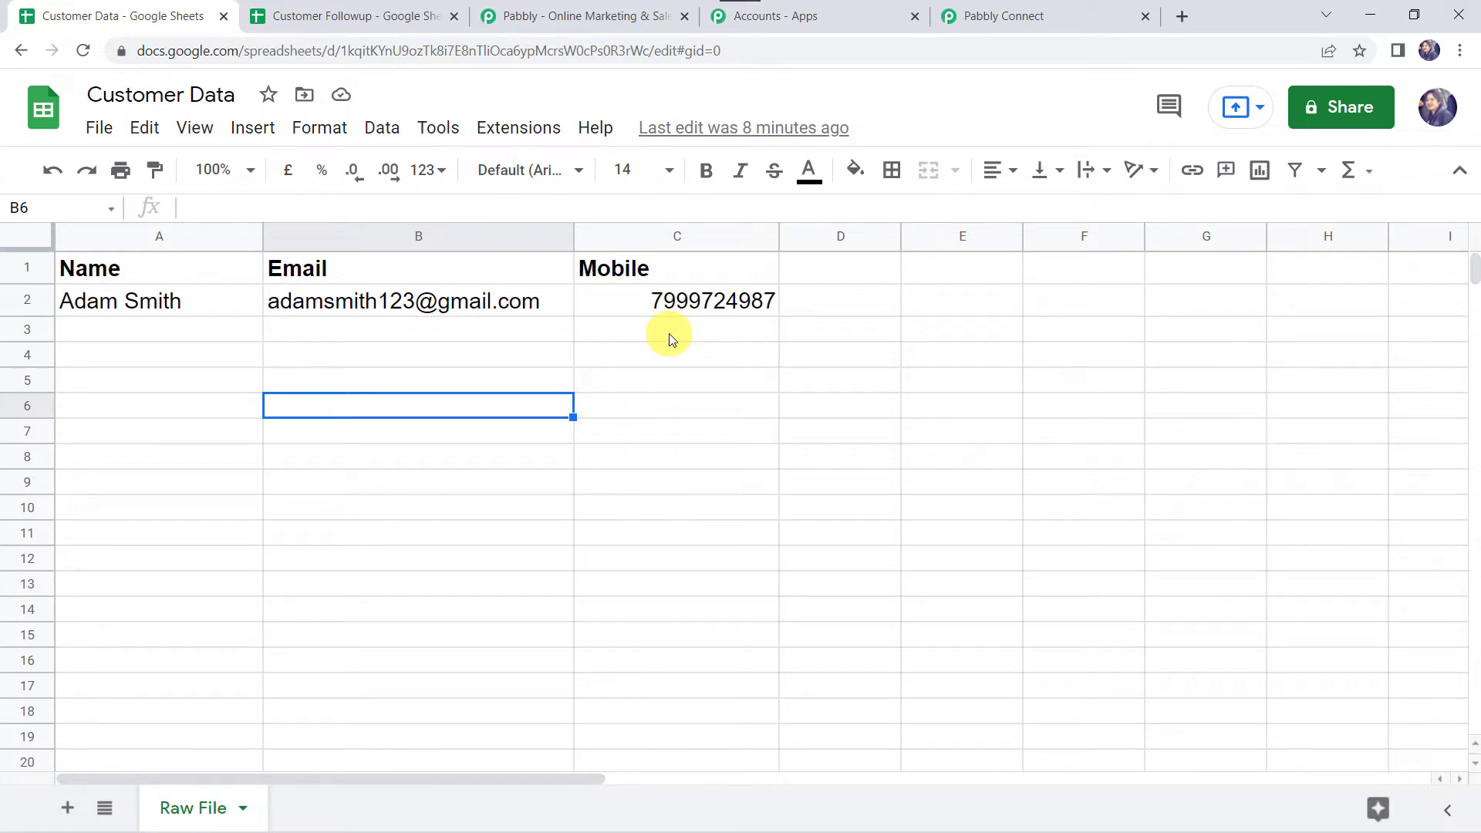
left_click(517, 125)
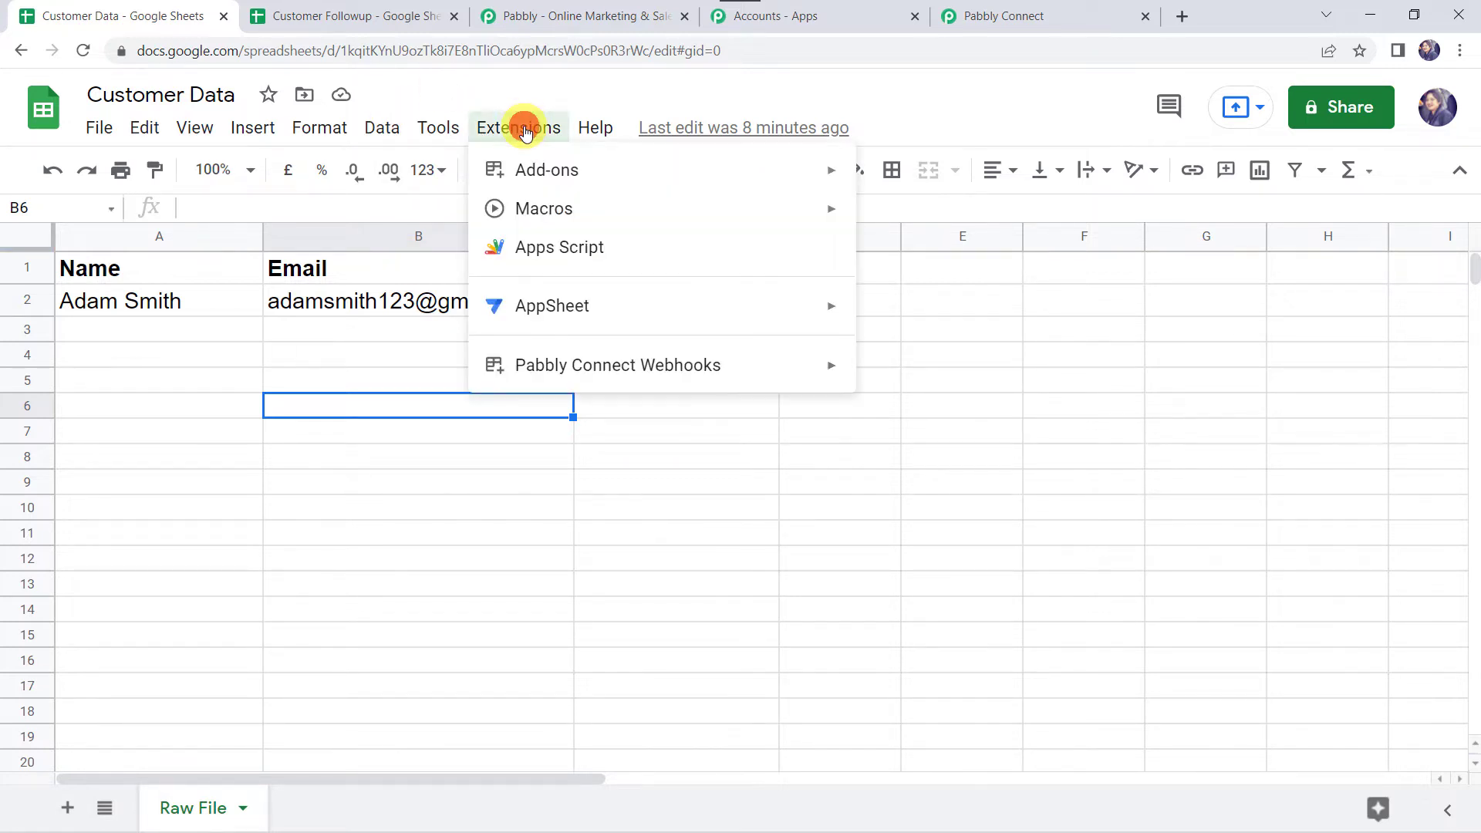
mouse_move(530, 179)
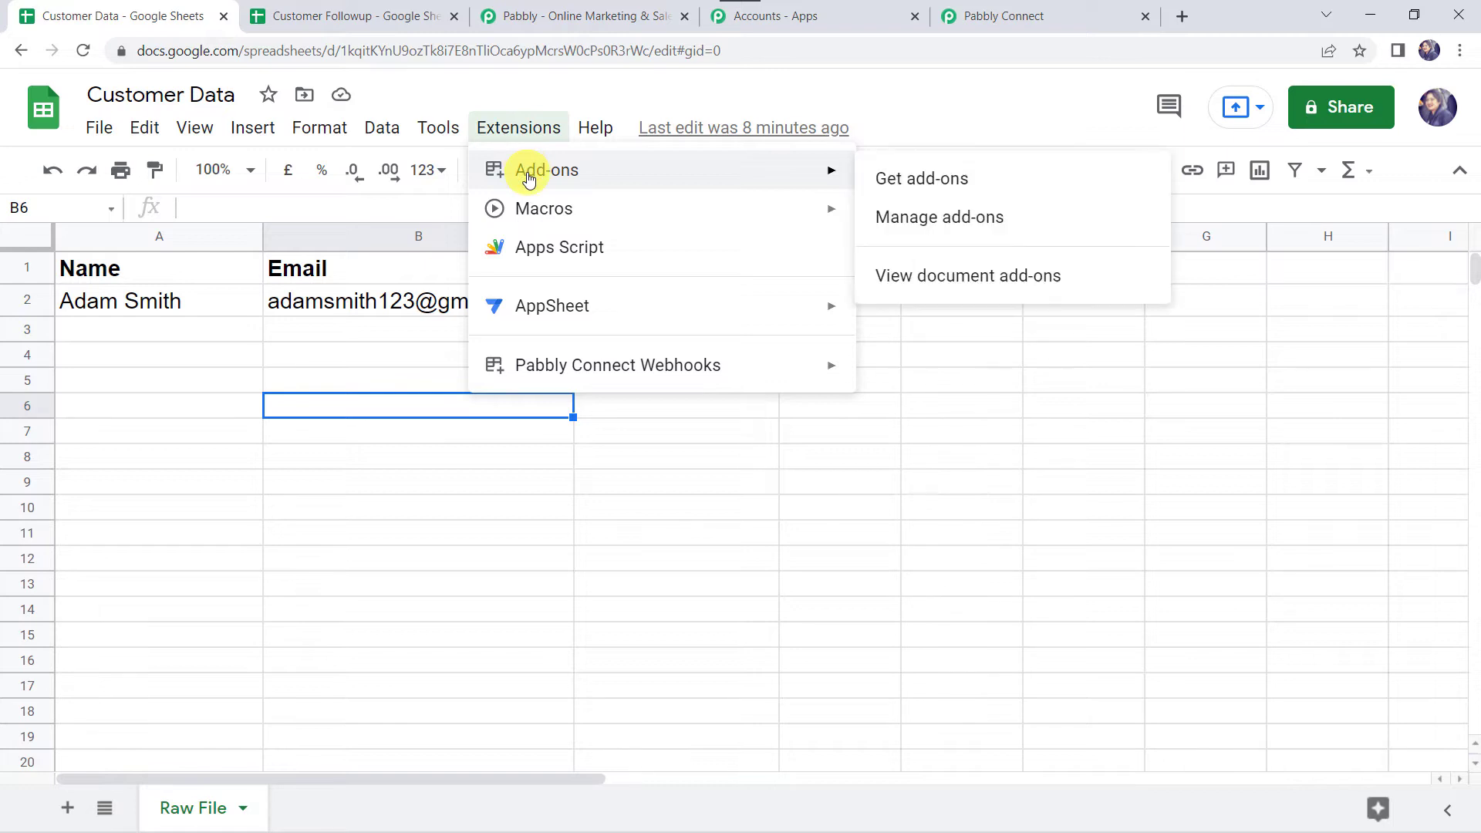
left_click(898, 176)
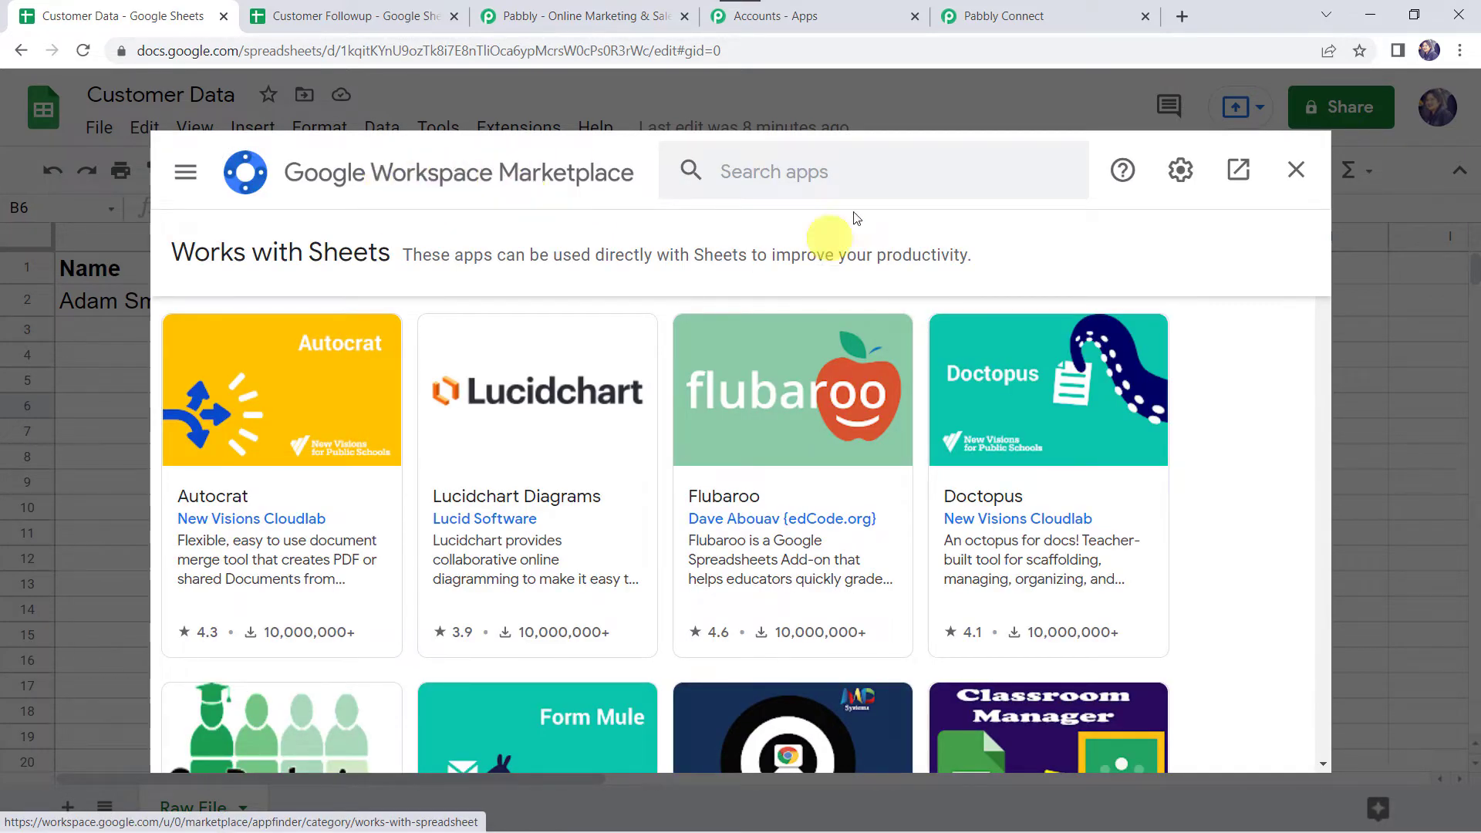
Find the Pabbly Connect Webhooks add-on via 'Pabb', then close the Marketplace and reload the sheet
left_click(797, 183)
type("Pabb")
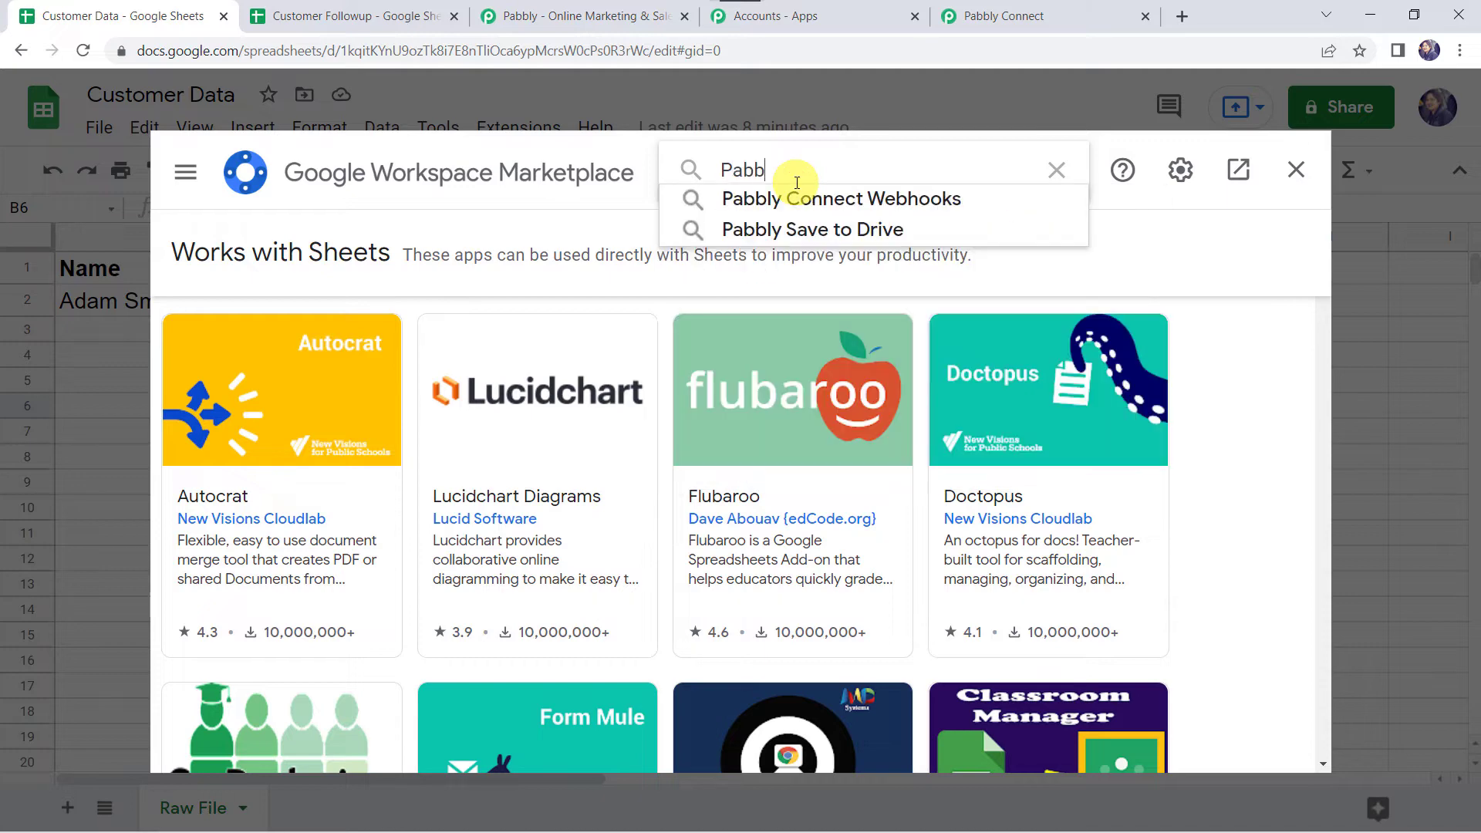
left_click(798, 200)
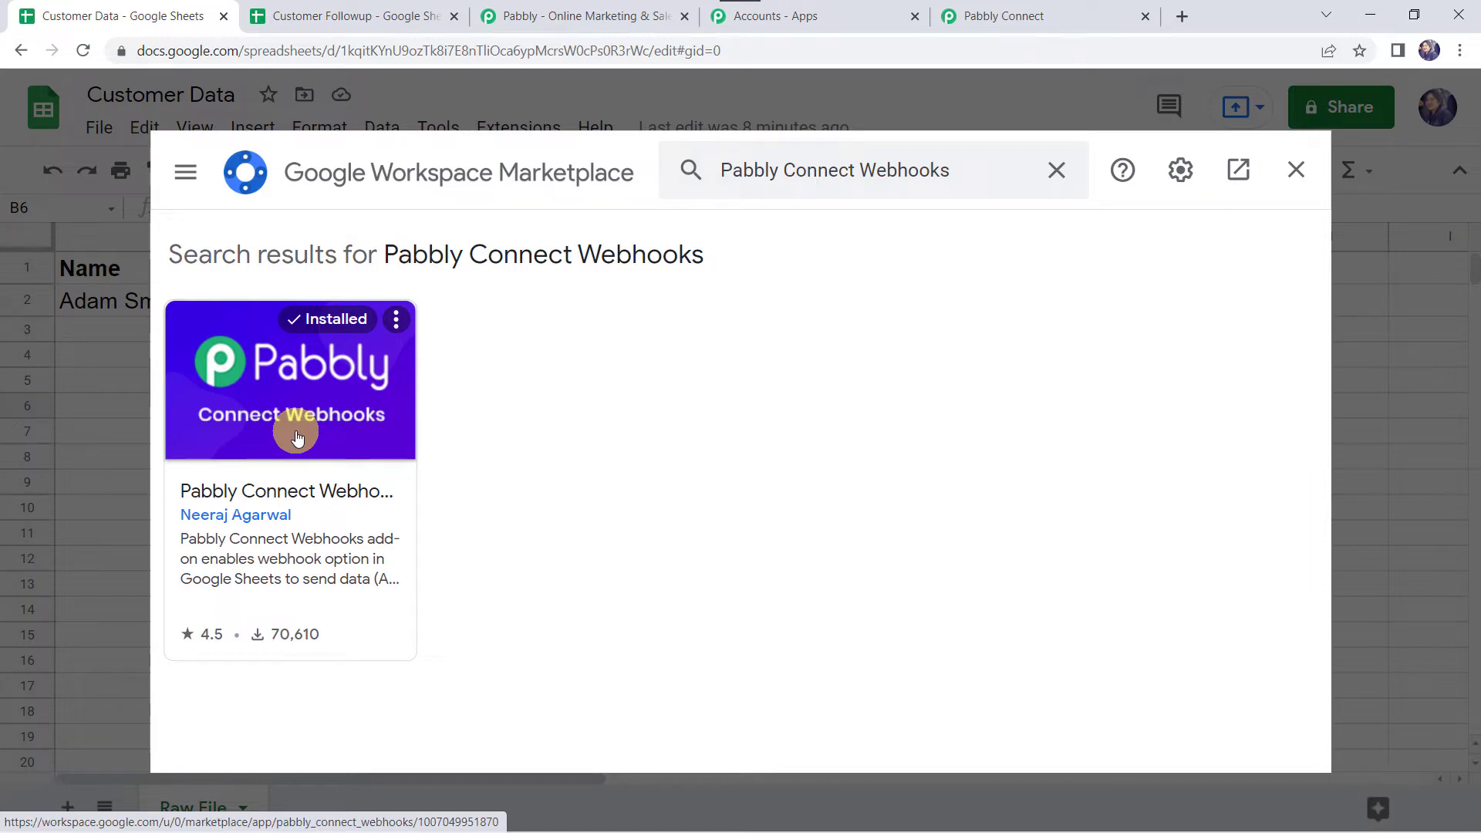
left_click(1295, 171)
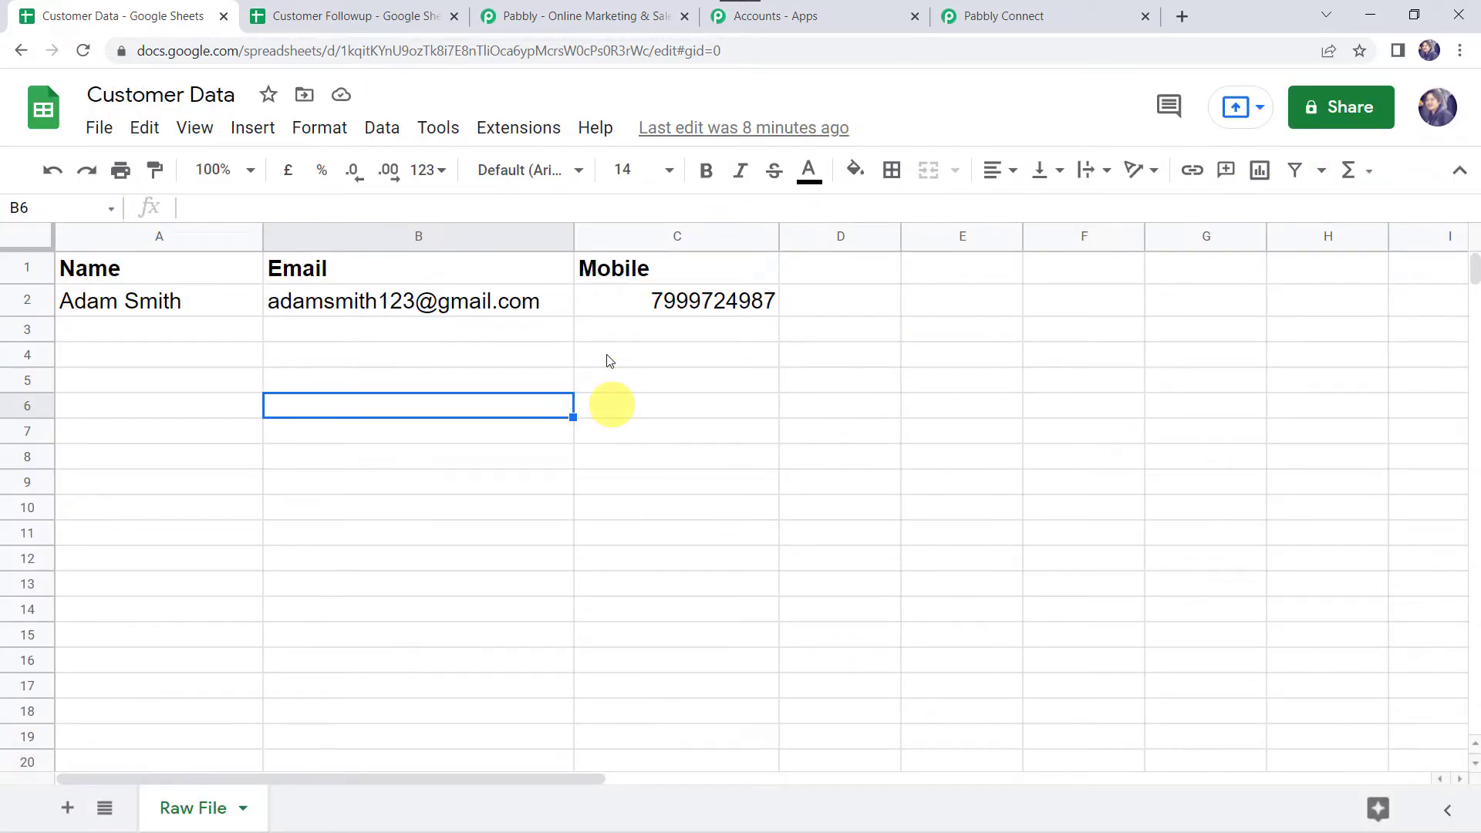
left_click(86, 51)
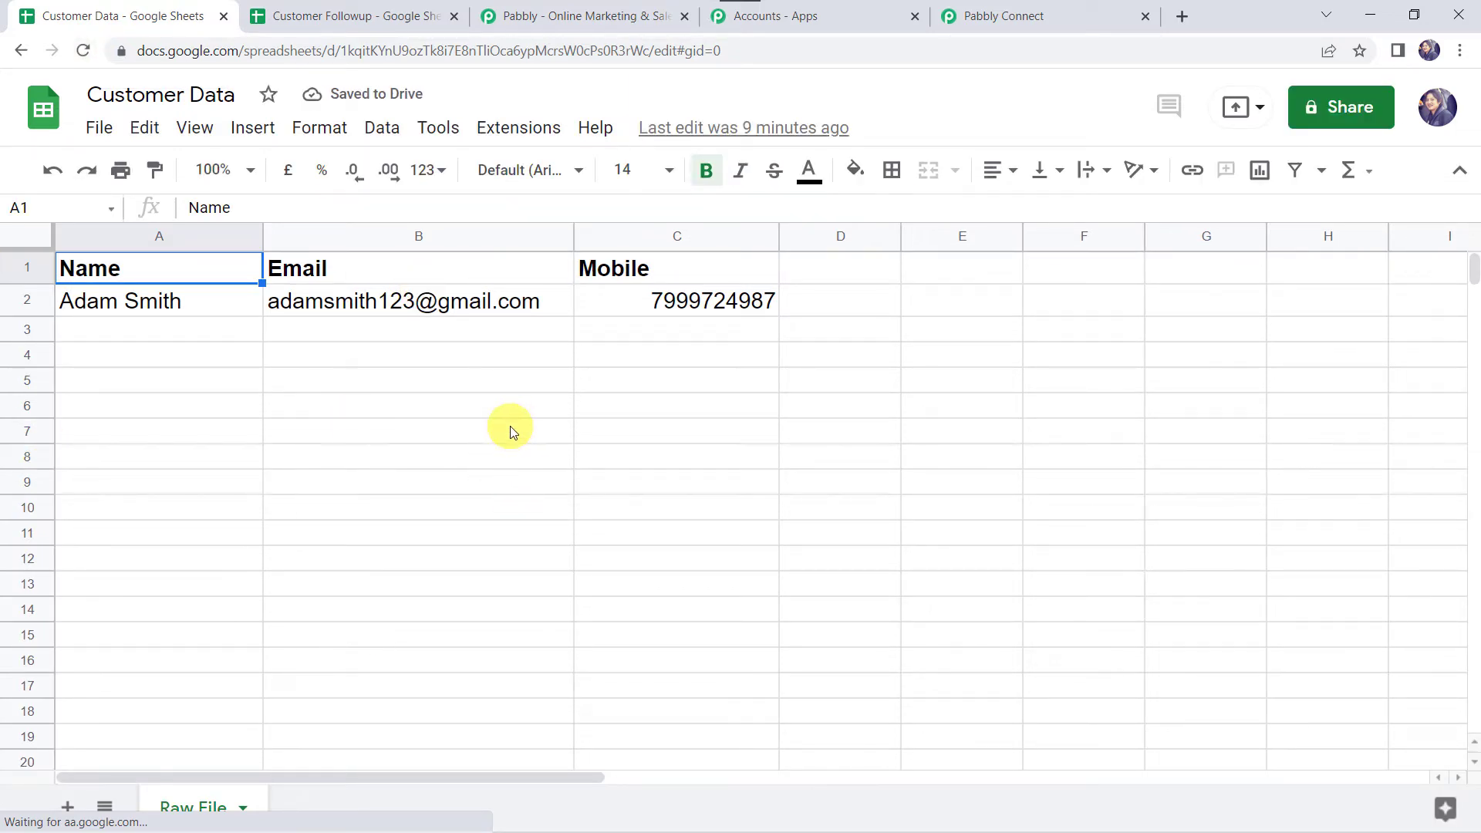
Open Initial Setup under Extensions > Pabbly Connect Webhooks
left_click(535, 140)
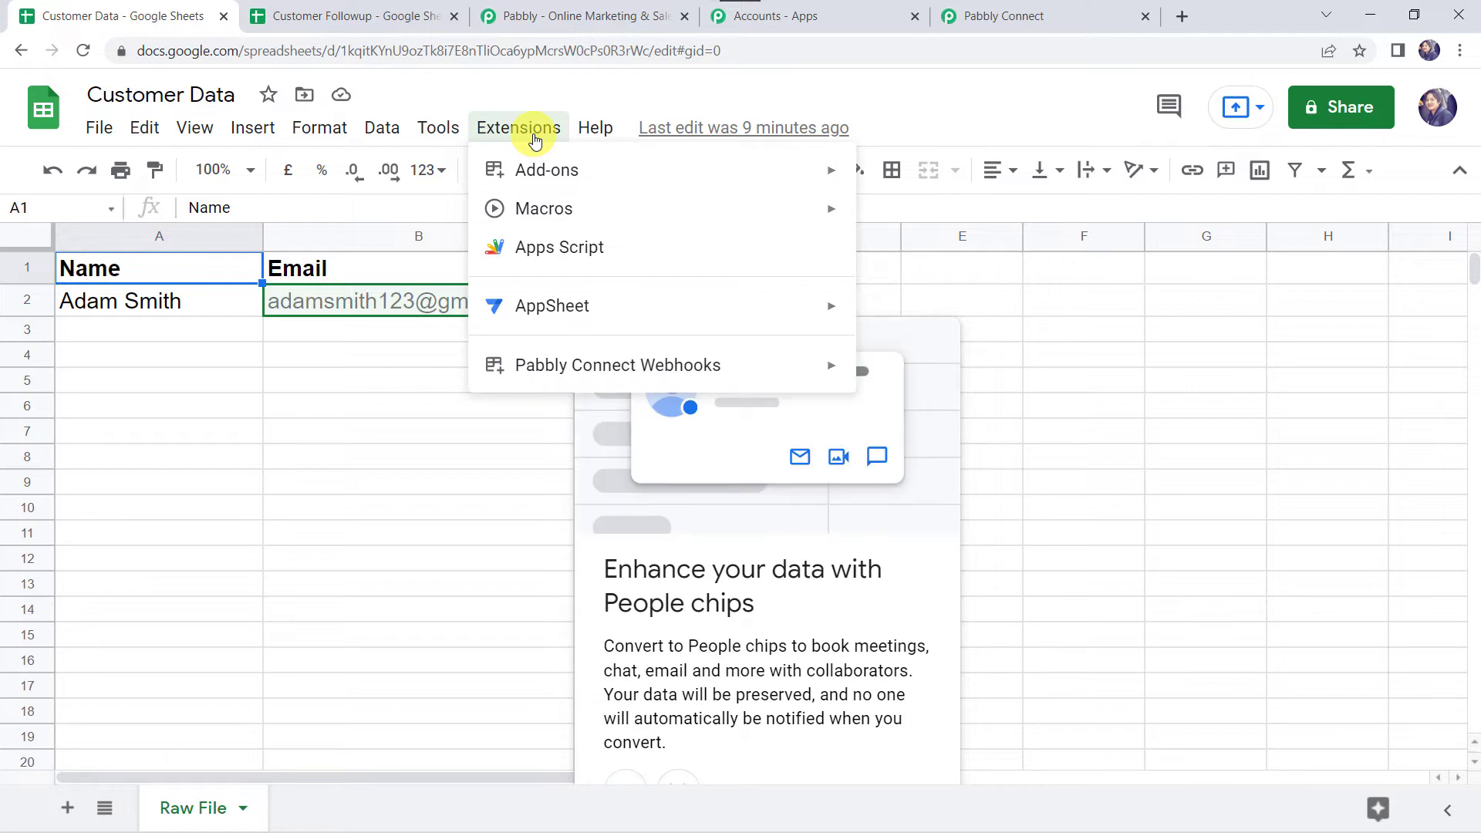
mouse_move(602, 371)
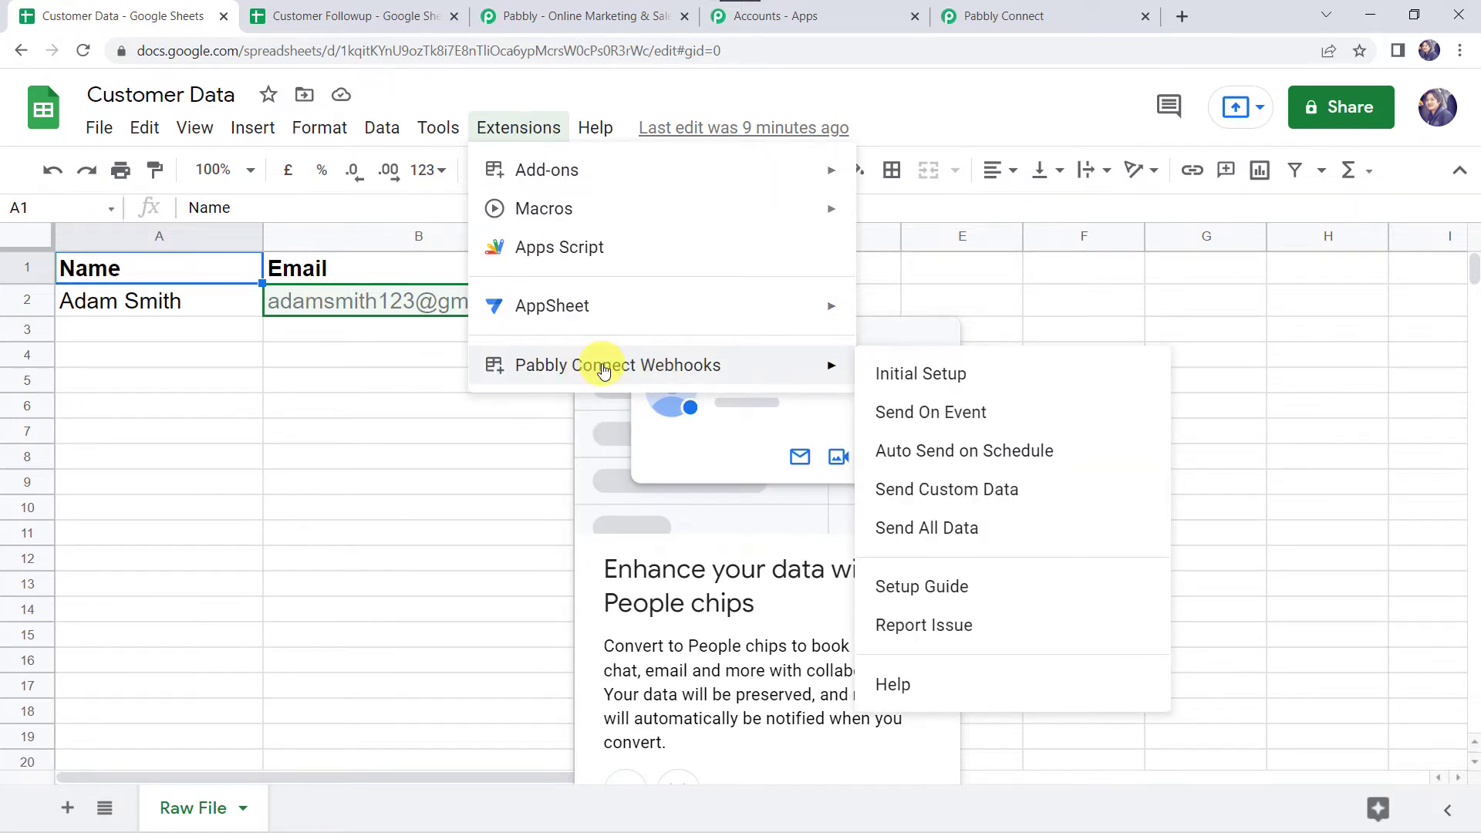
left_click(479, 474)
left_click(515, 128)
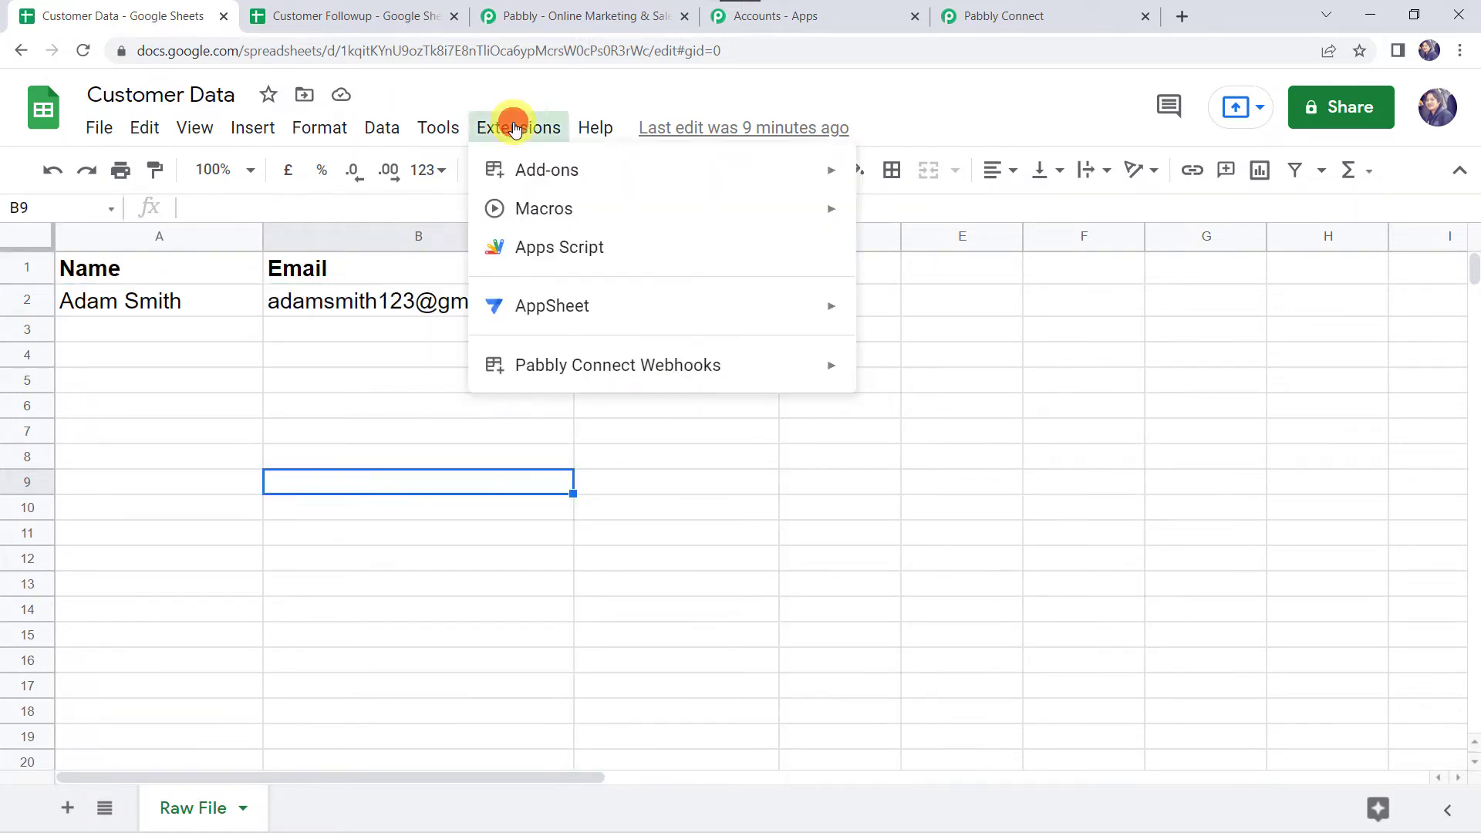
mouse_move(621, 384)
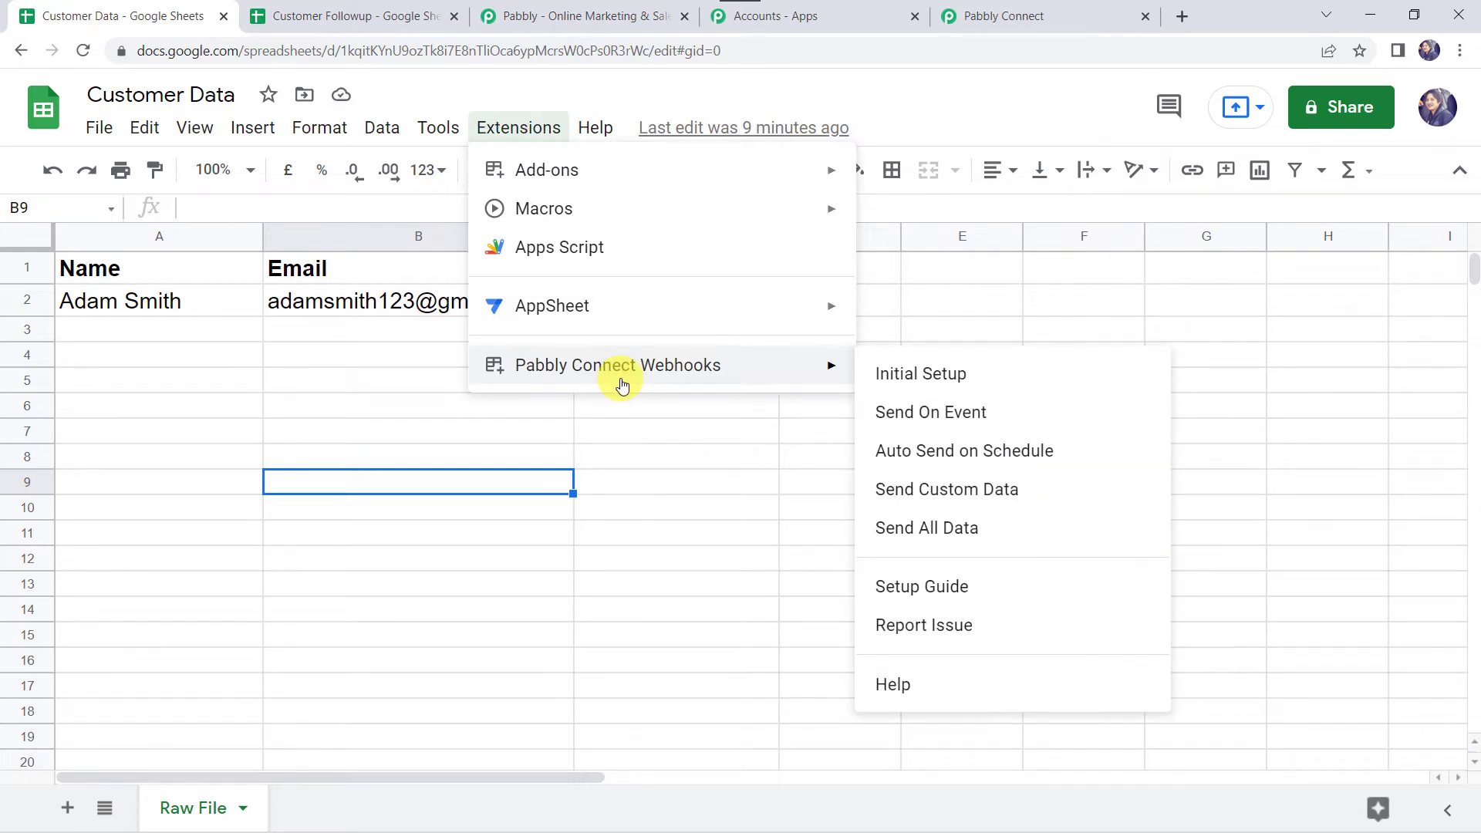
left_click(936, 371)
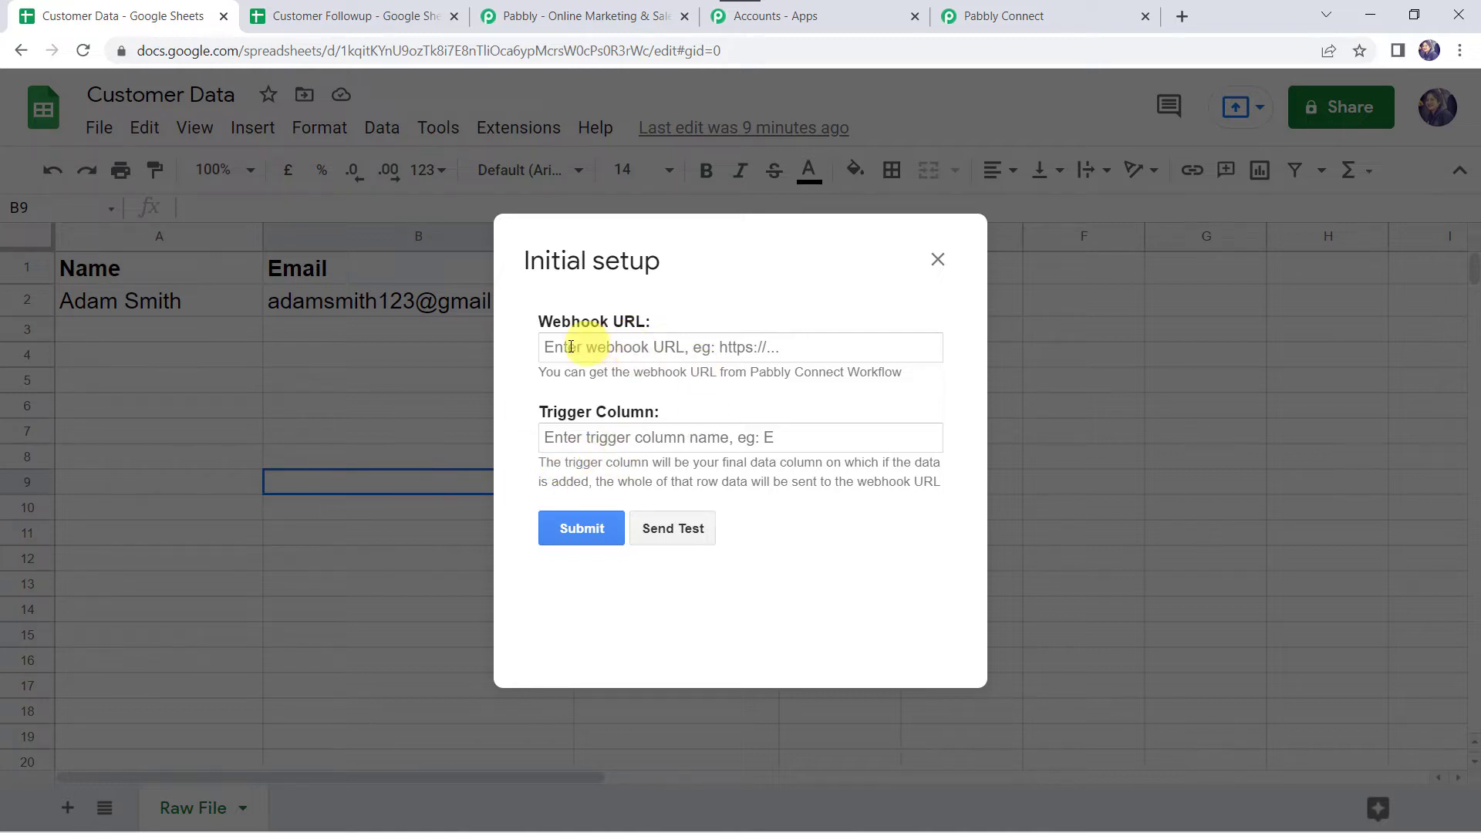
Paste the webhook URL, set trigger column C, send a test, and submit
left_click(618, 347)
right_click(618, 347)
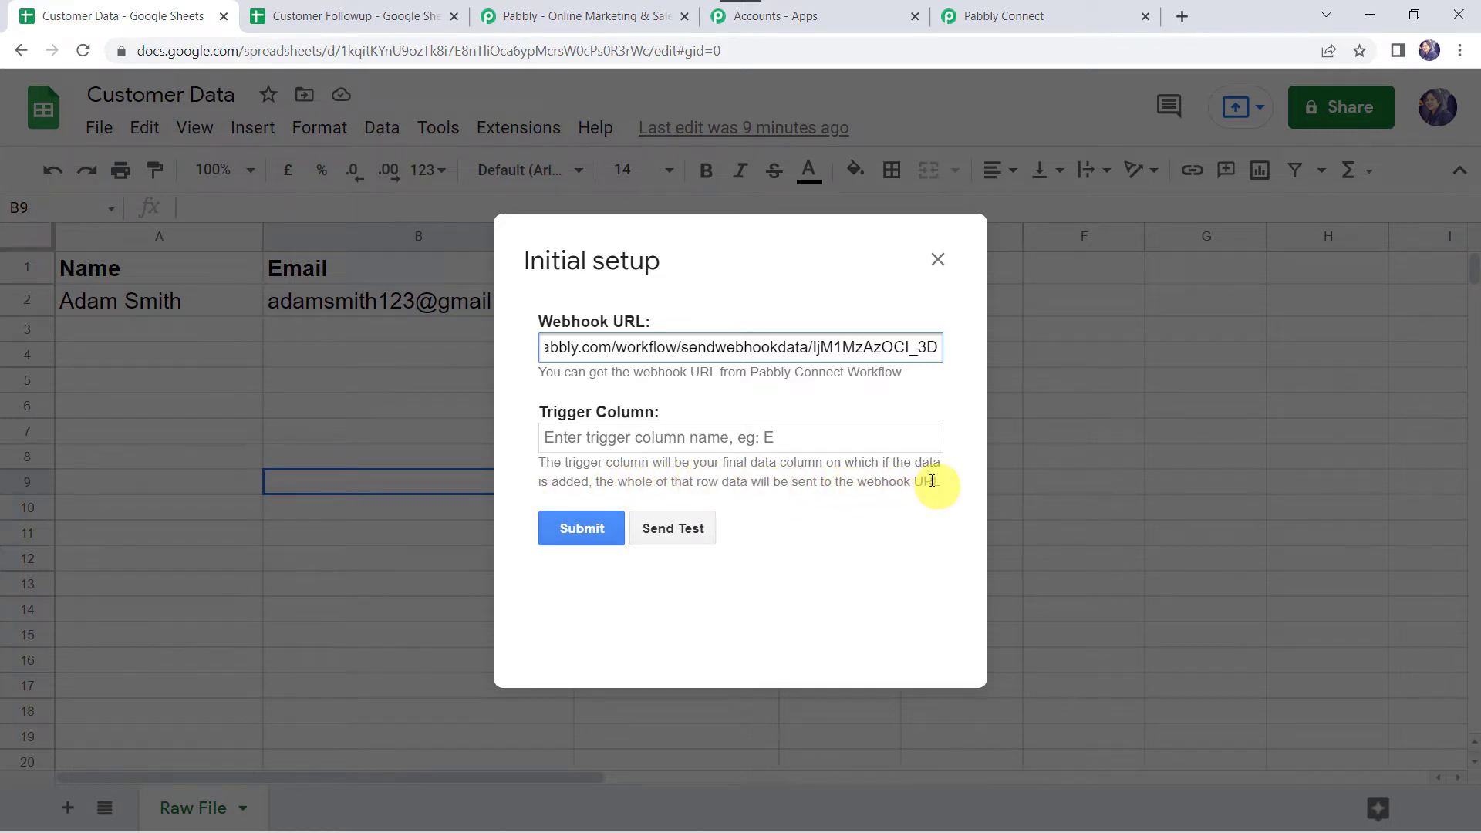
left_click_drag(632, 263, 678, 372)
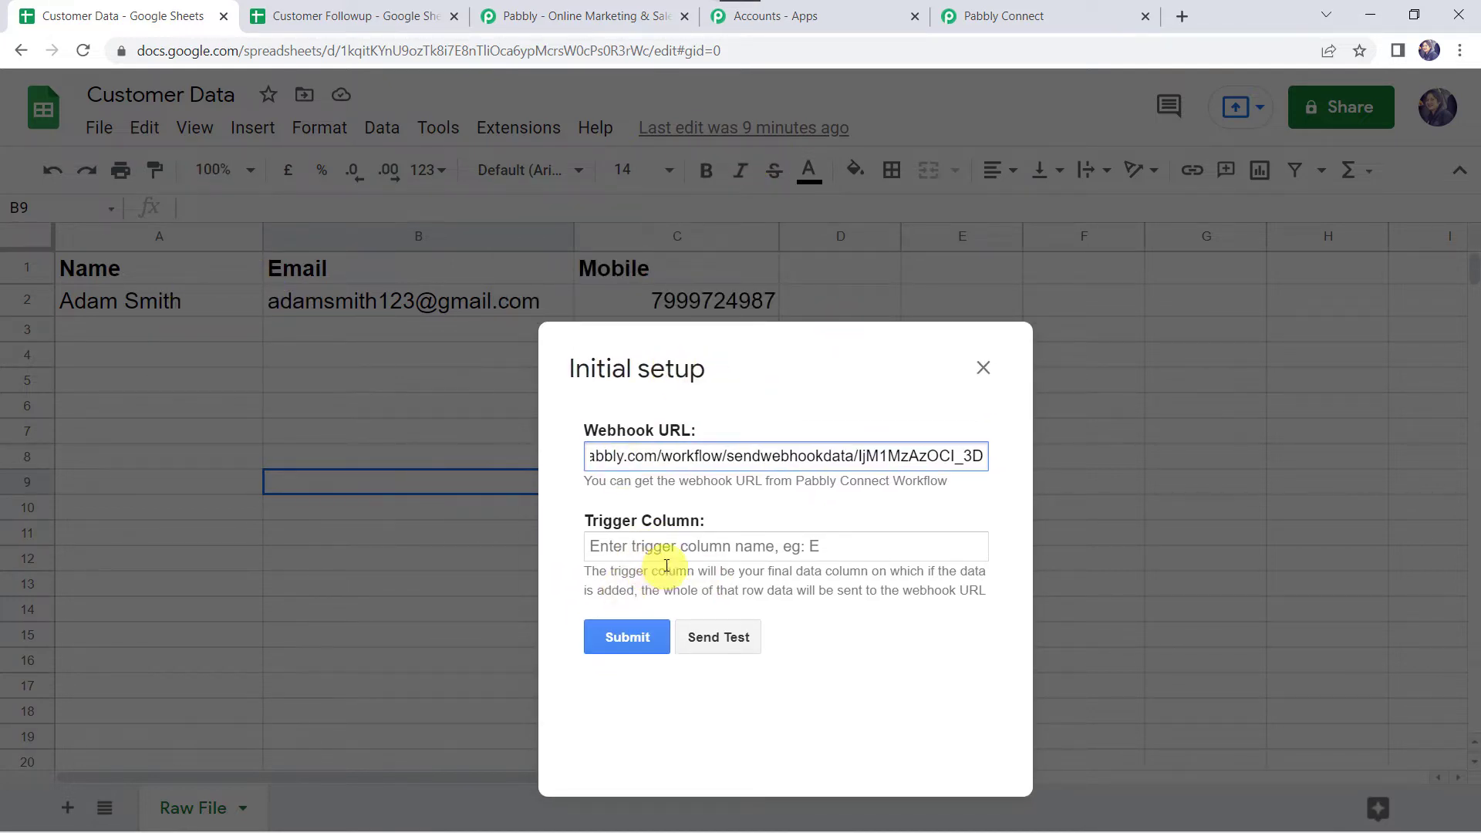
left_click(653, 549)
type("C")
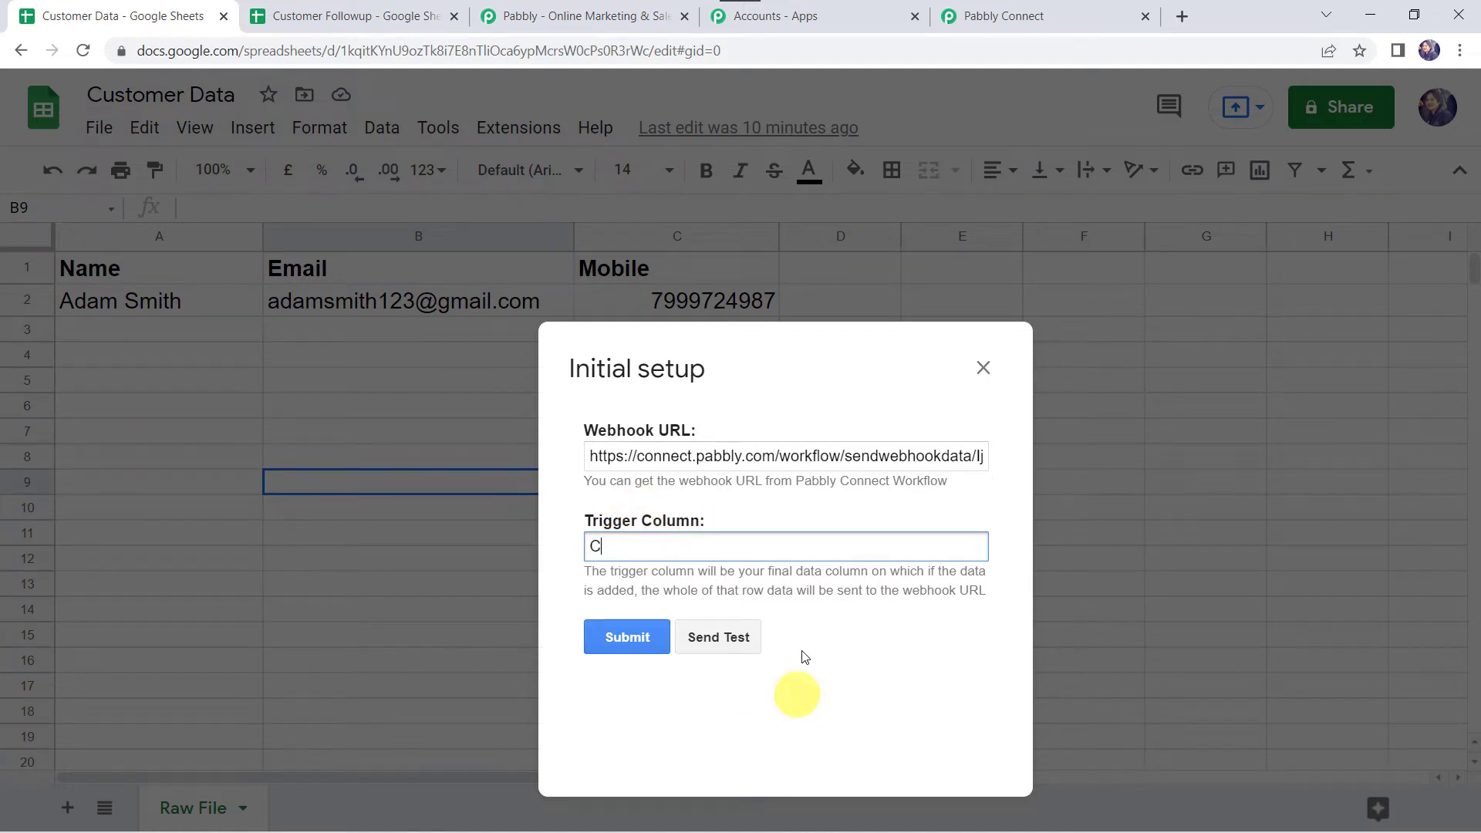
left_click(742, 650)
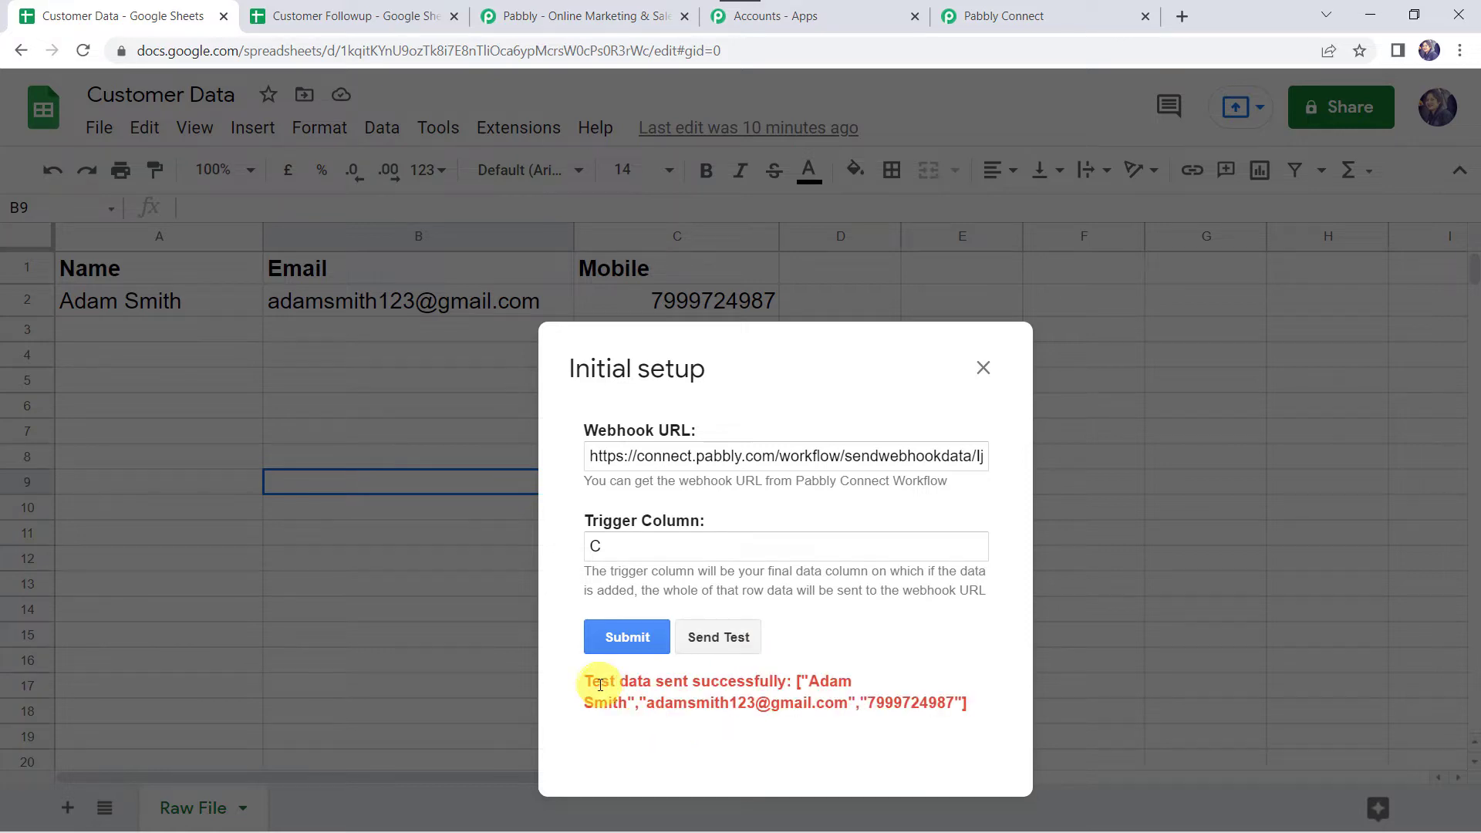
left_click(648, 643)
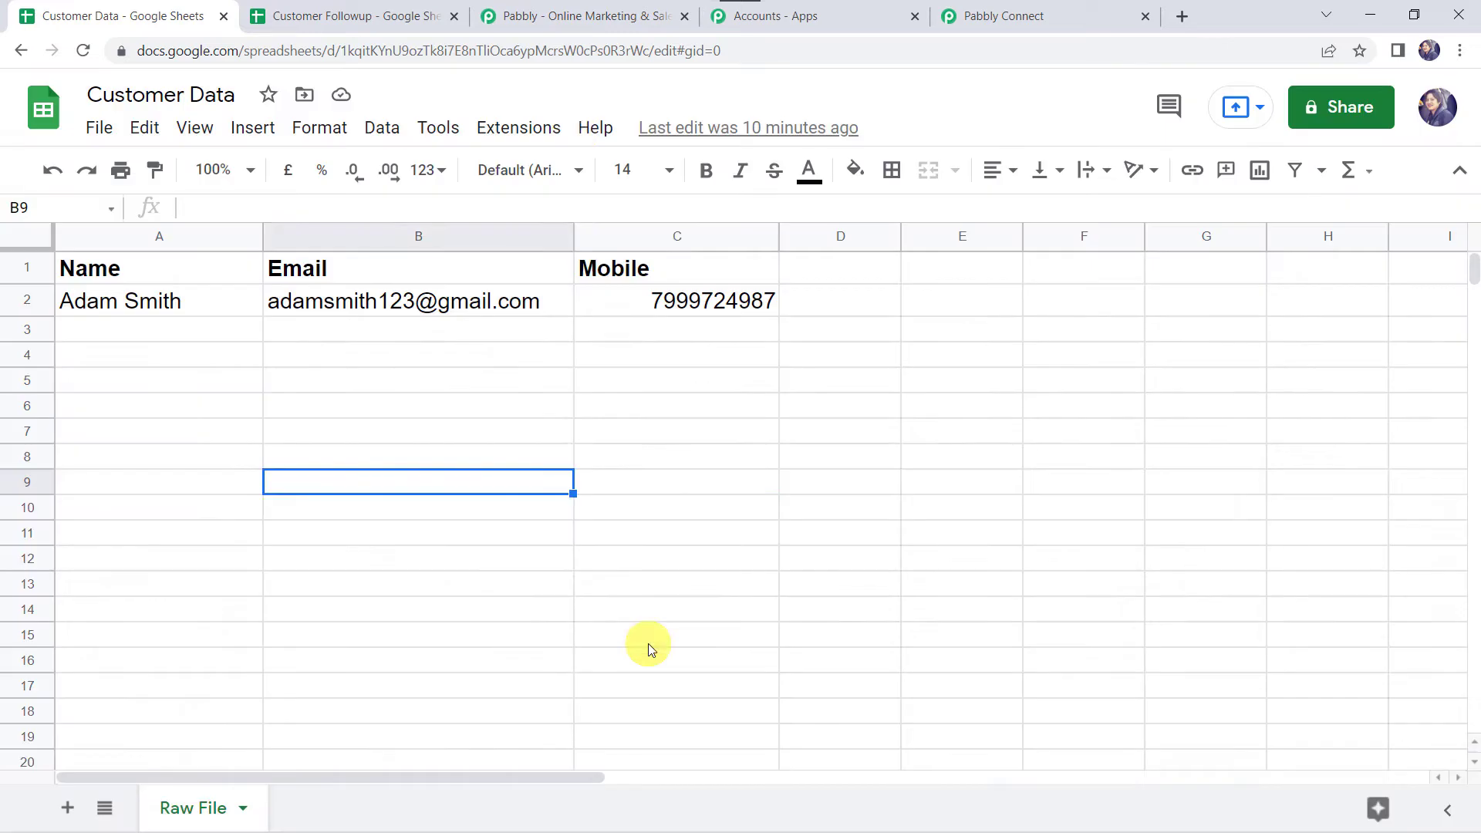
Enable Auto Send on Schedule in the Pabbly Connect Webhooks add-on and confirm its checkmark
left_click(527, 129)
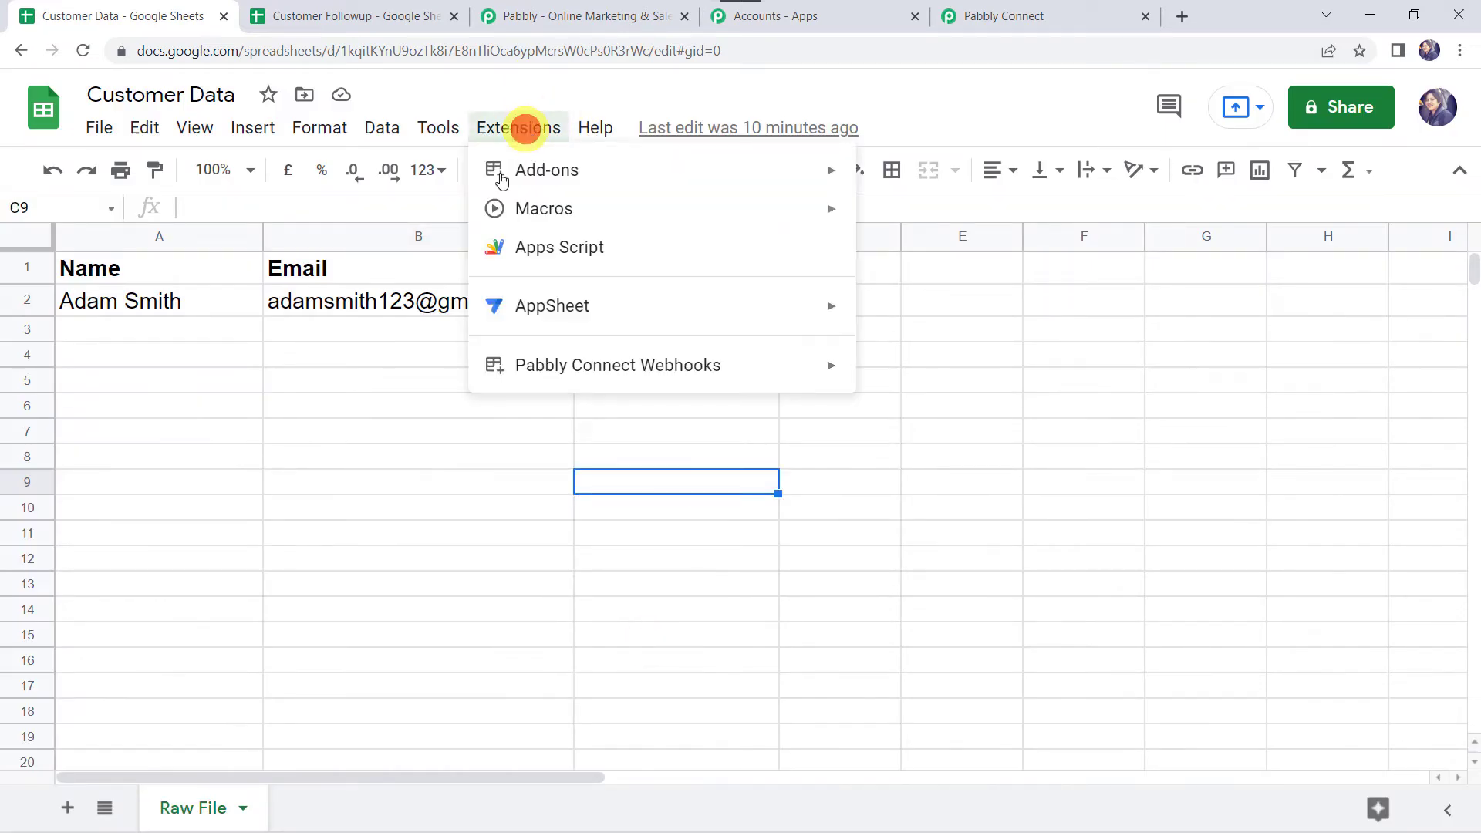
mouse_move(628, 370)
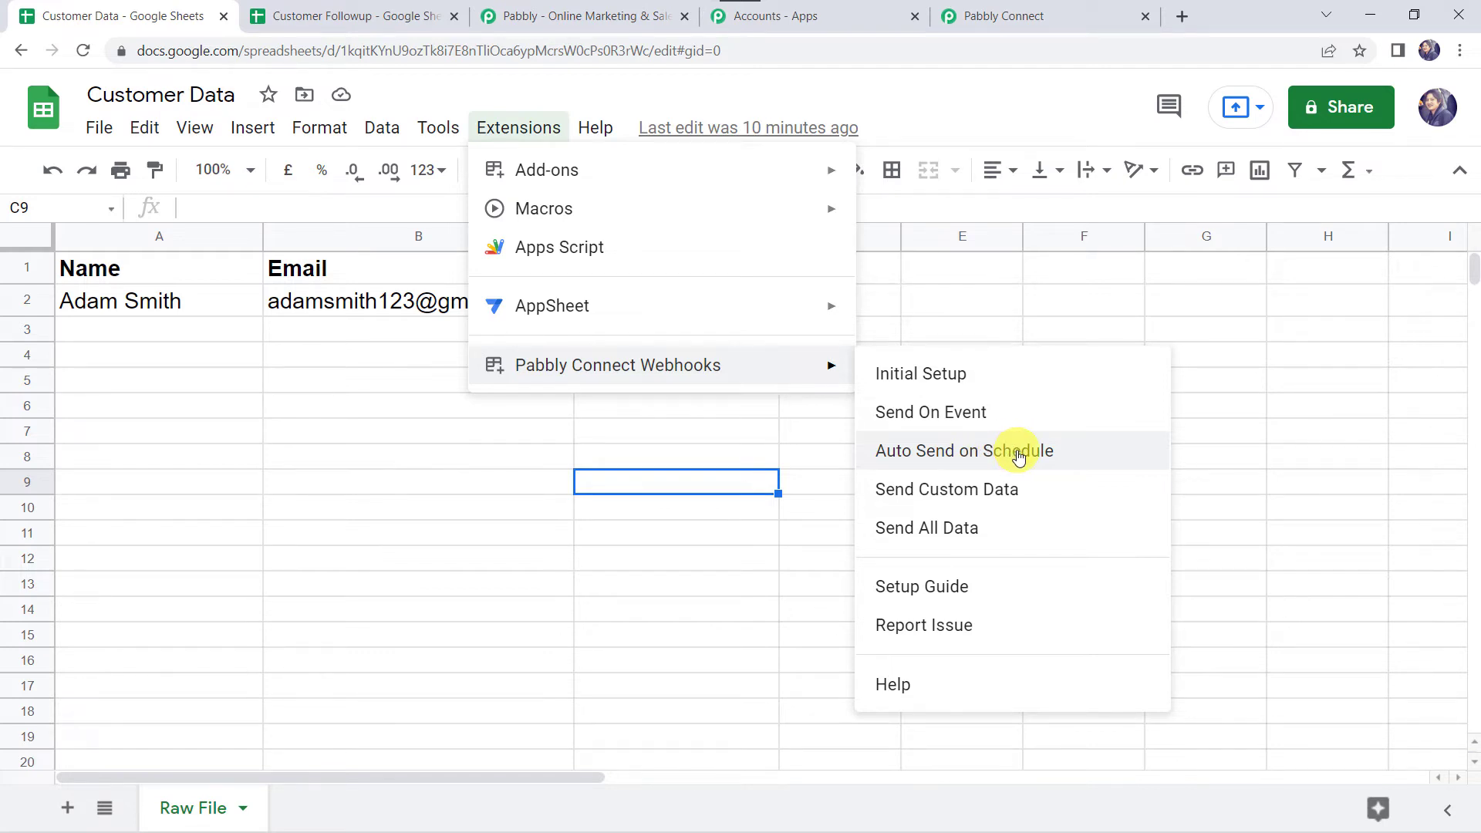
left_click(970, 454)
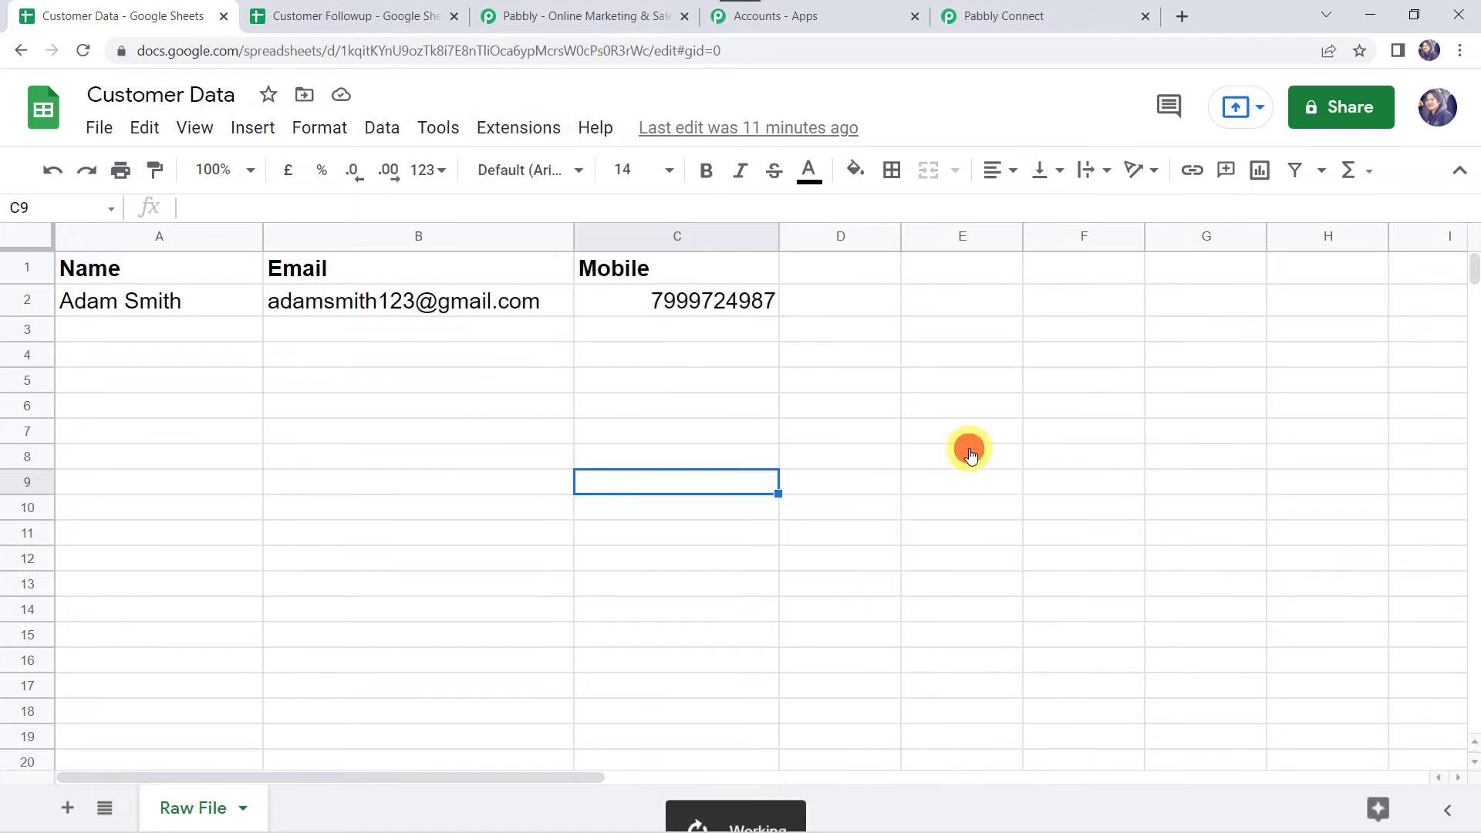
left_click(550, 131)
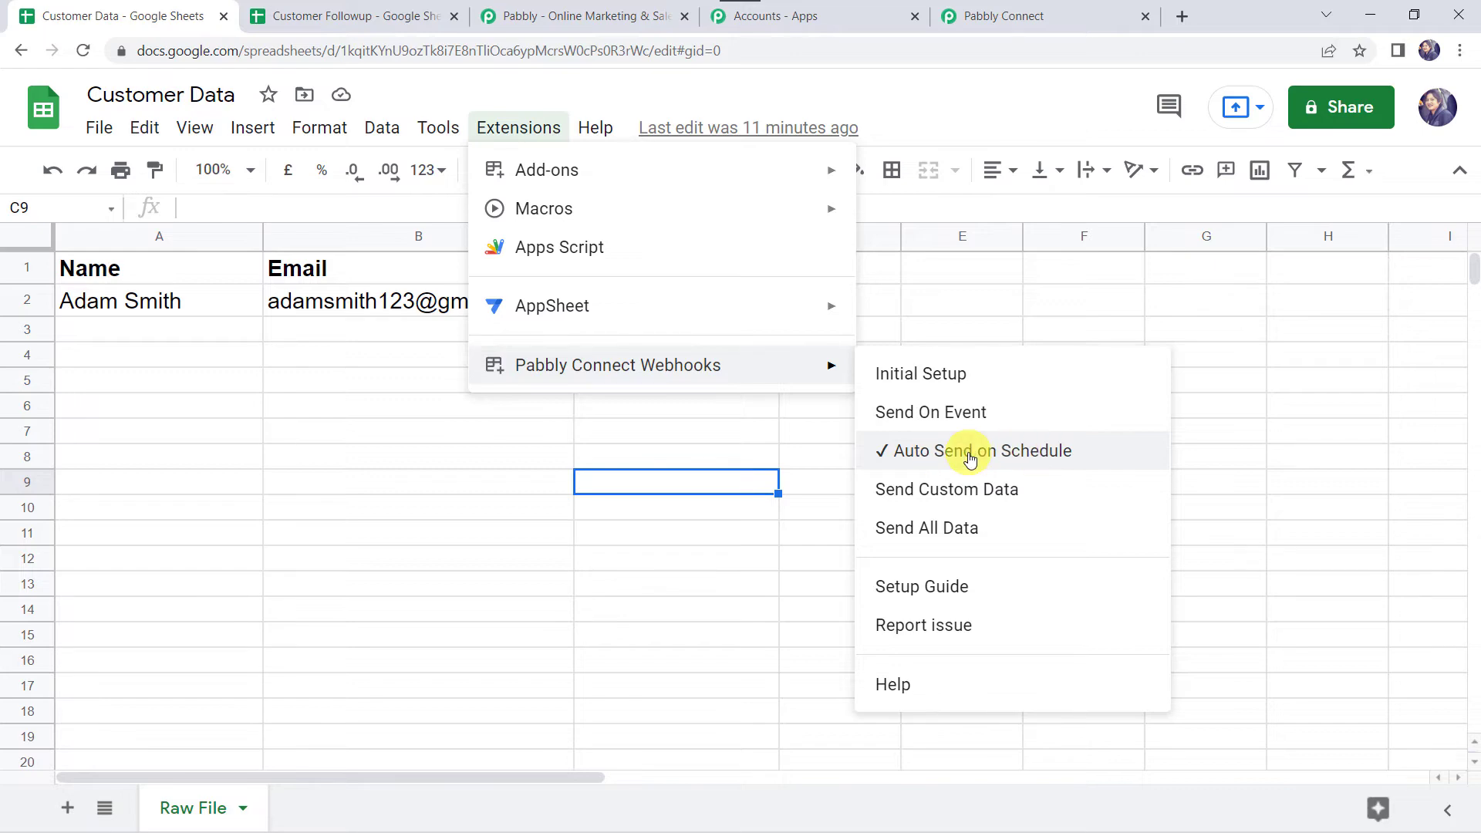
left_click(583, 438)
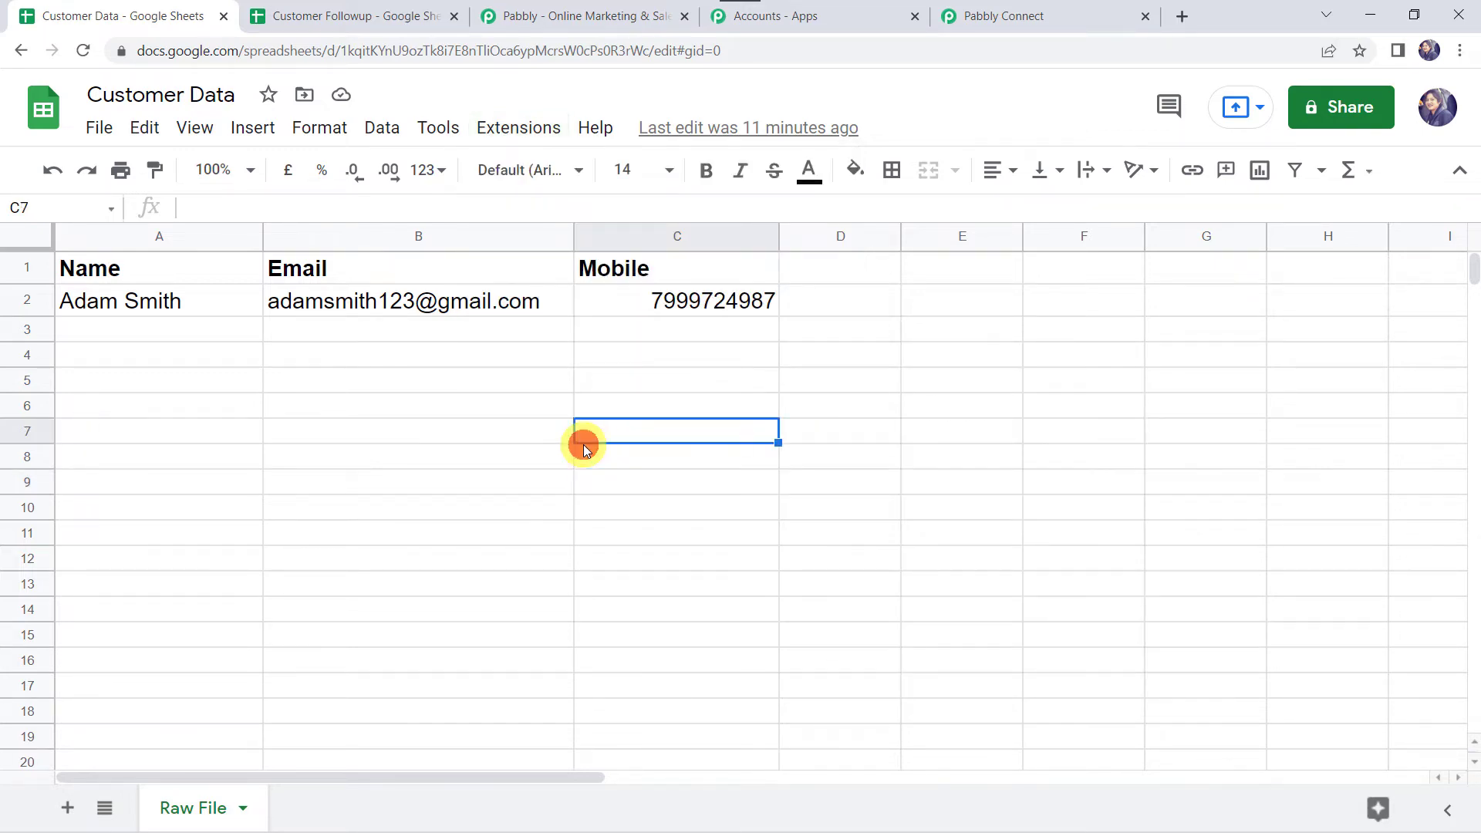
Back in the workflow, search 'Goo' and choose Google Sheets for step 2
left_click(1044, 17)
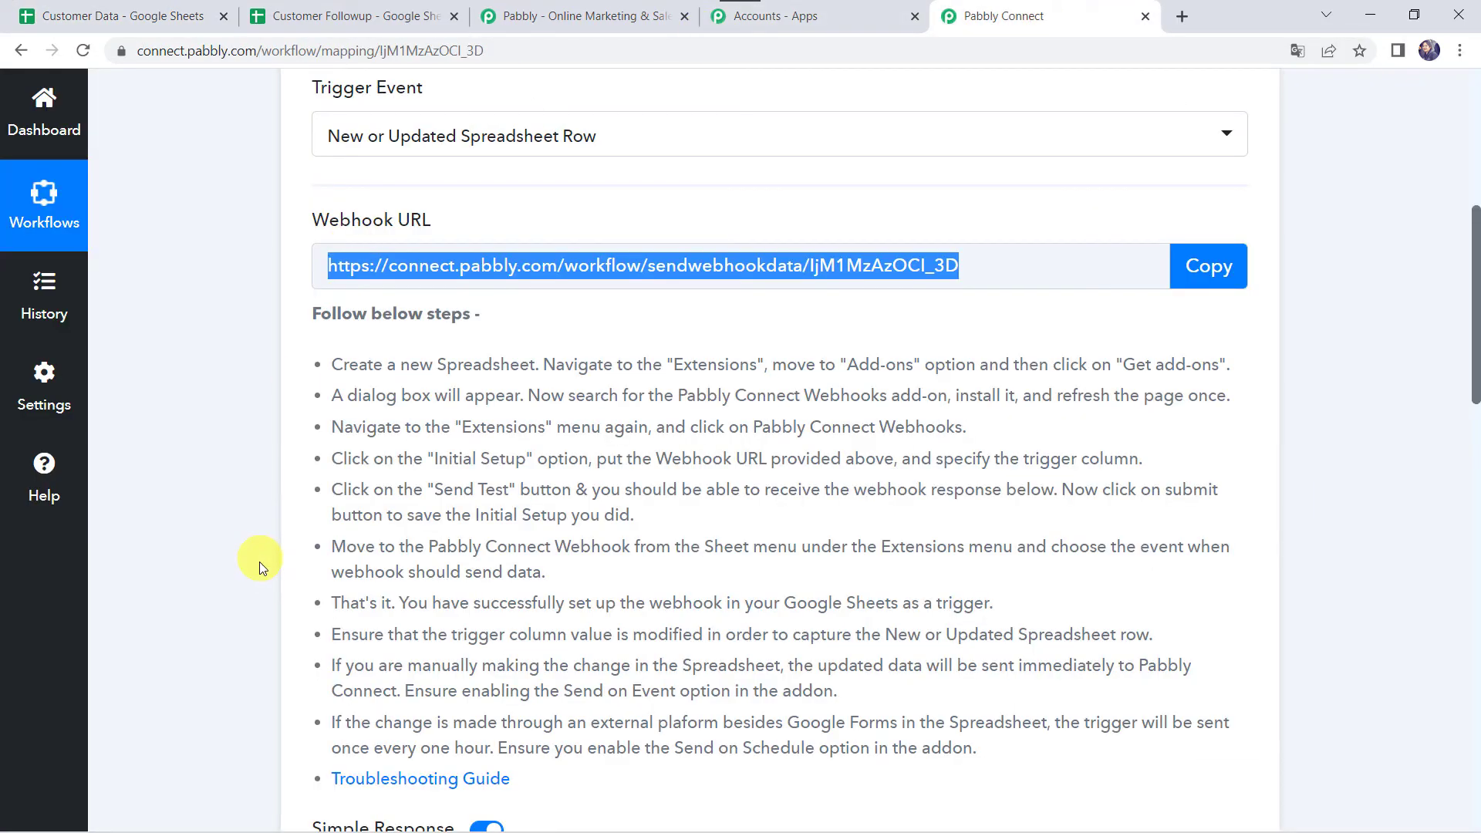
scroll(259, 562, "down", 1)
scroll(259, 563, "down", 10)
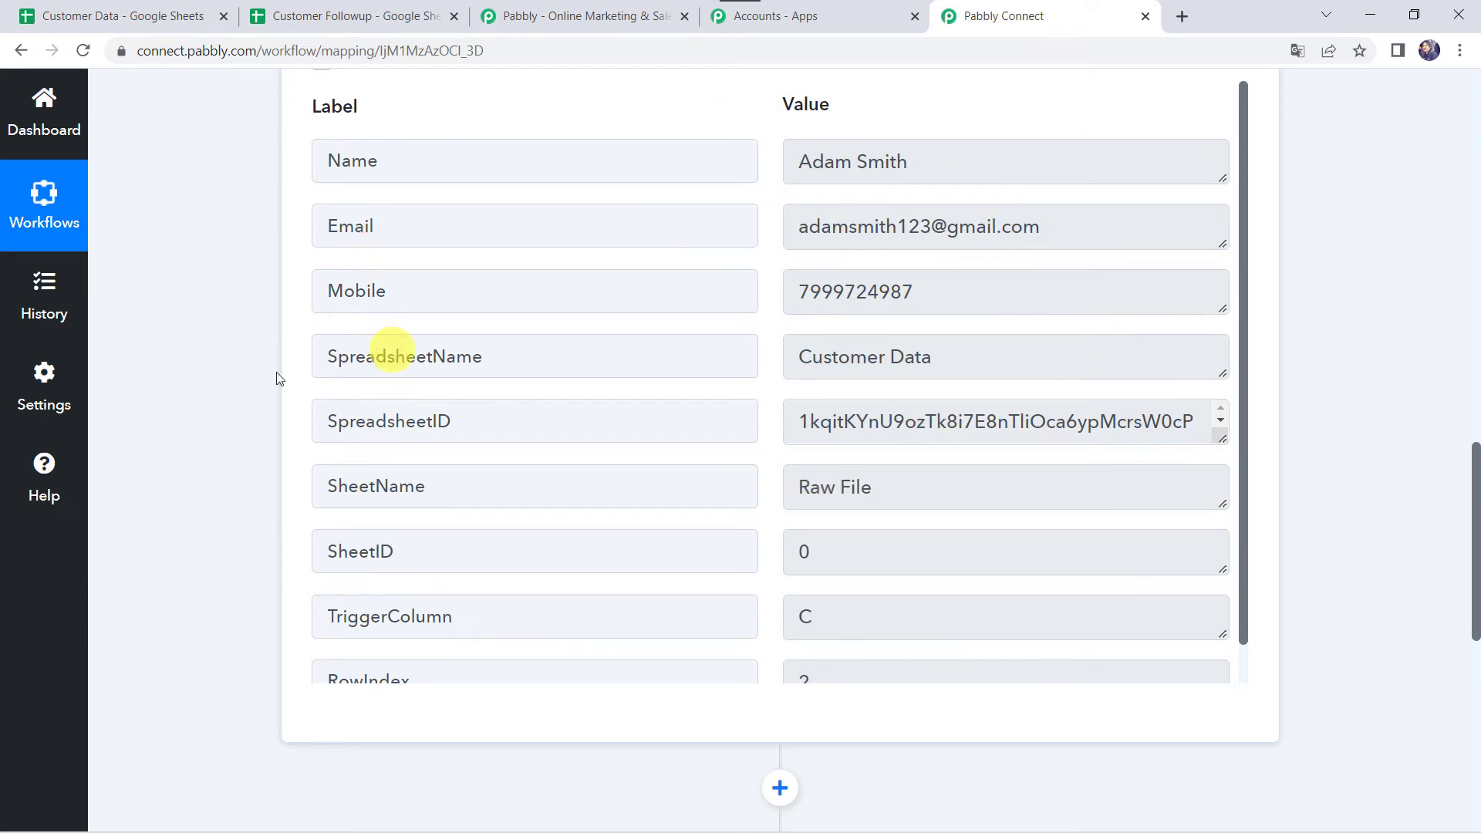
scroll(207, 484, "down", 7)
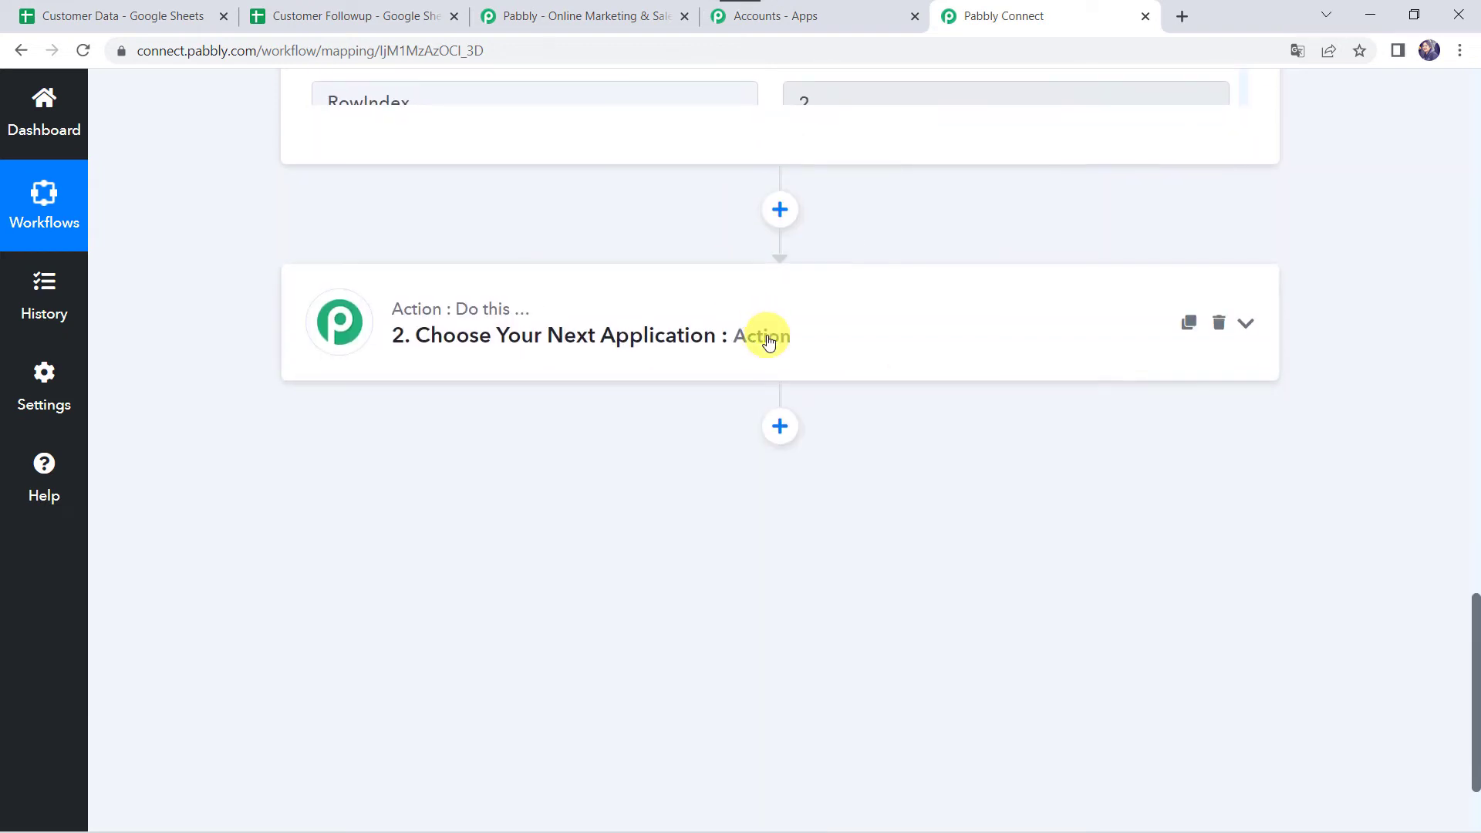
left_click(766, 341)
left_click(417, 471)
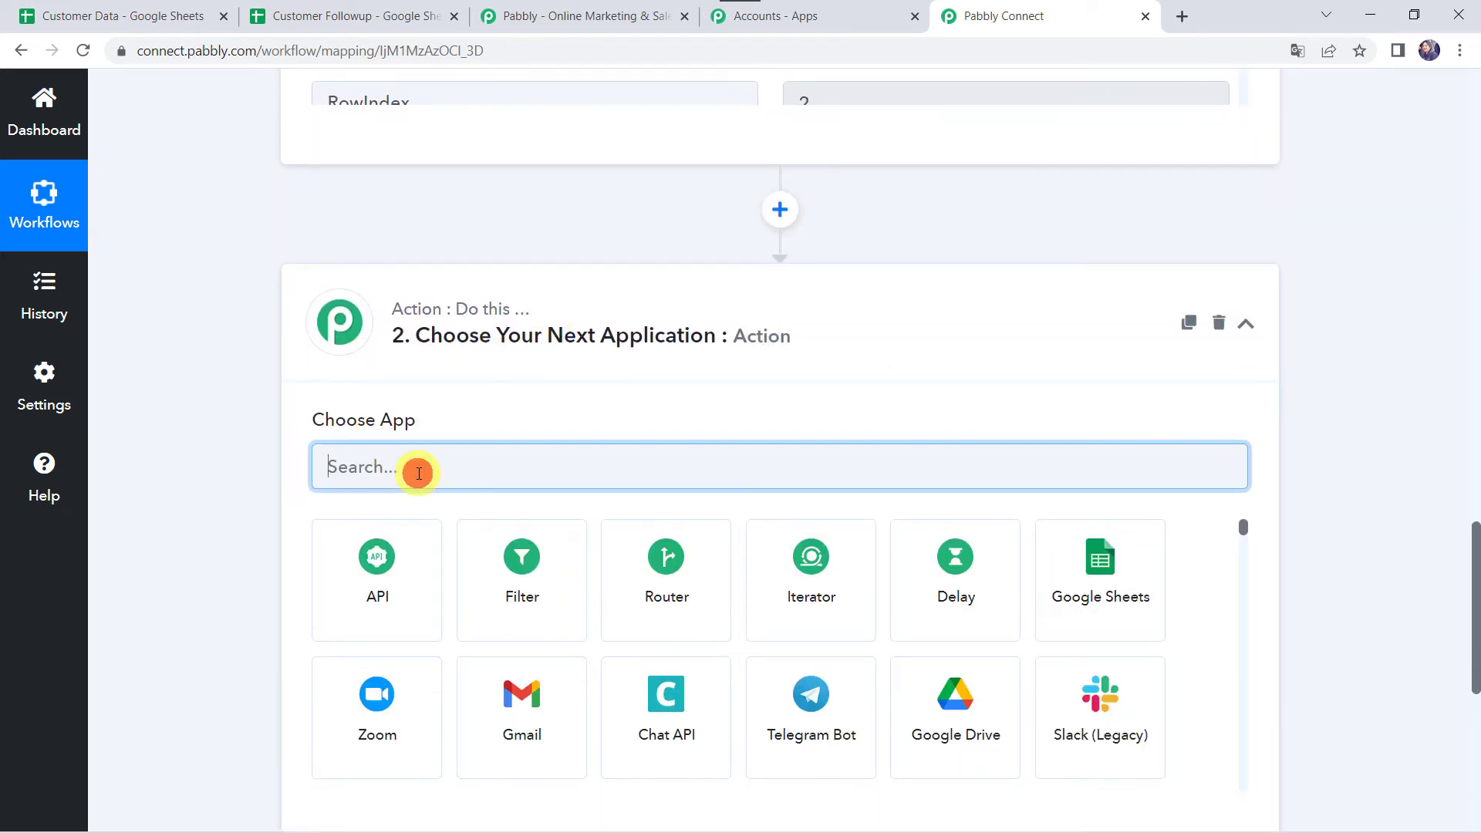
type("Goo")
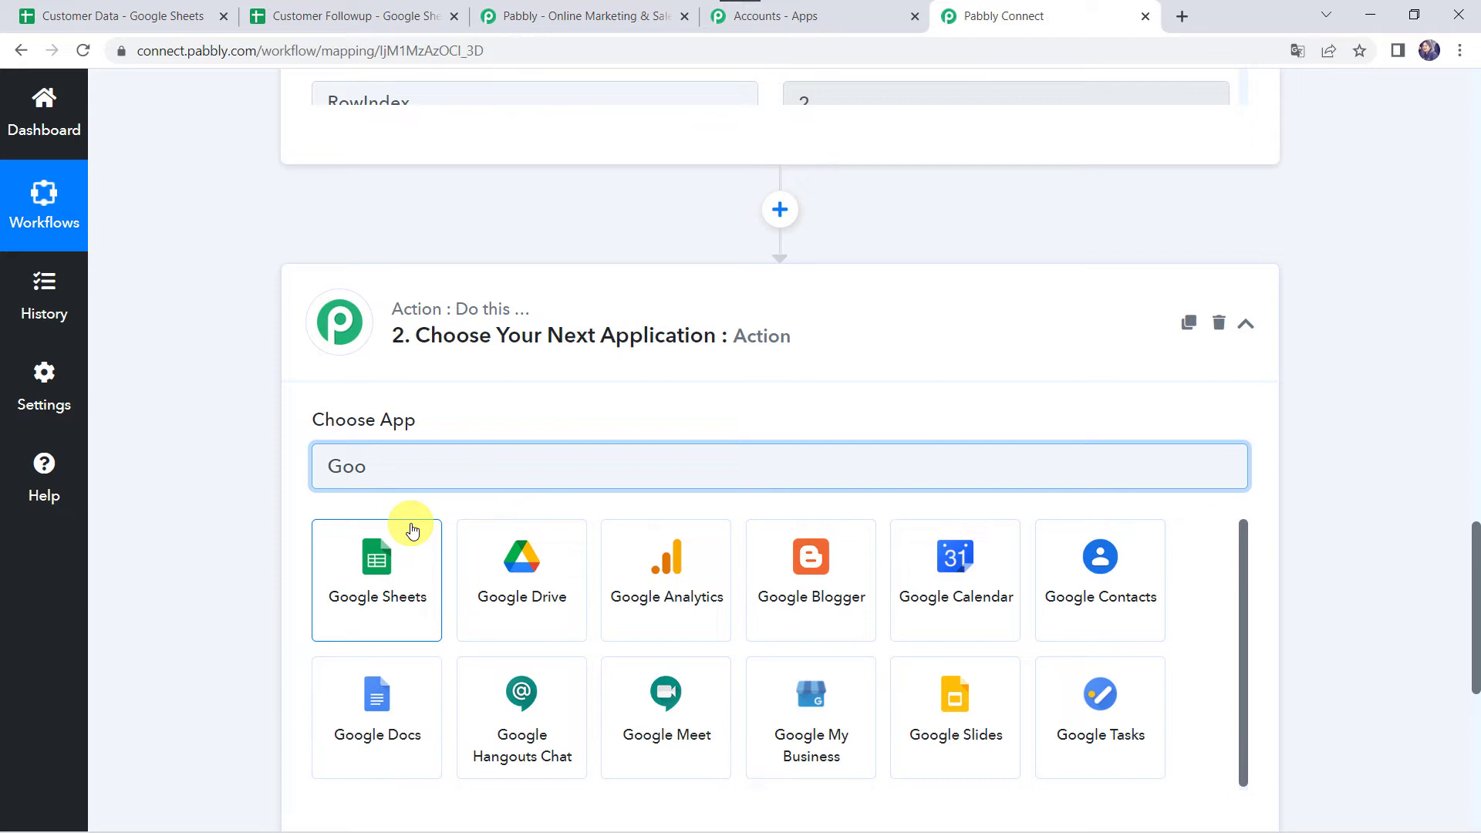
left_click(369, 614)
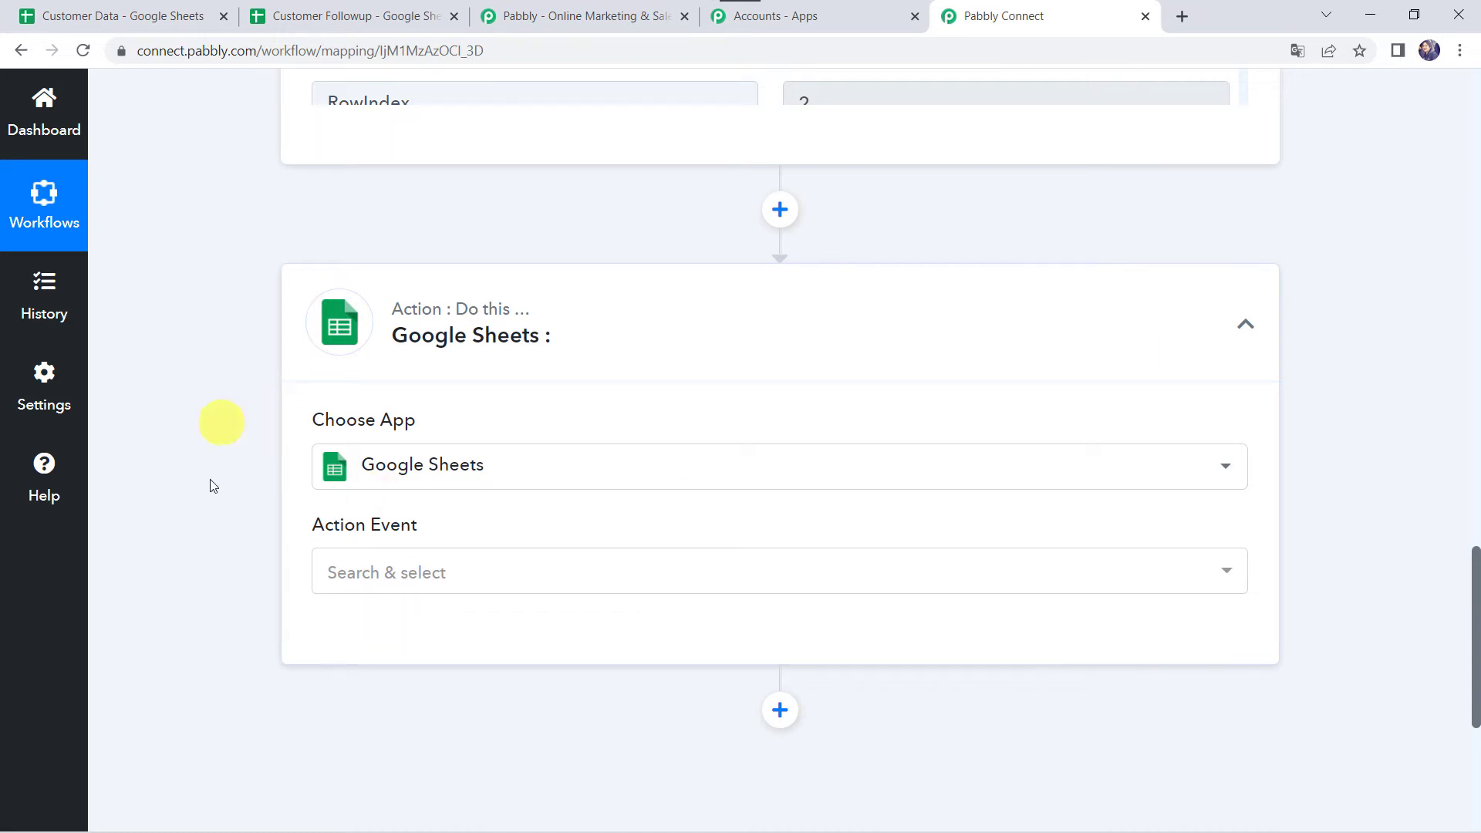
Set the action event to Add New Row and start connecting the Google Sheets account
scroll(213, 370, "down", 2)
left_click(399, 407)
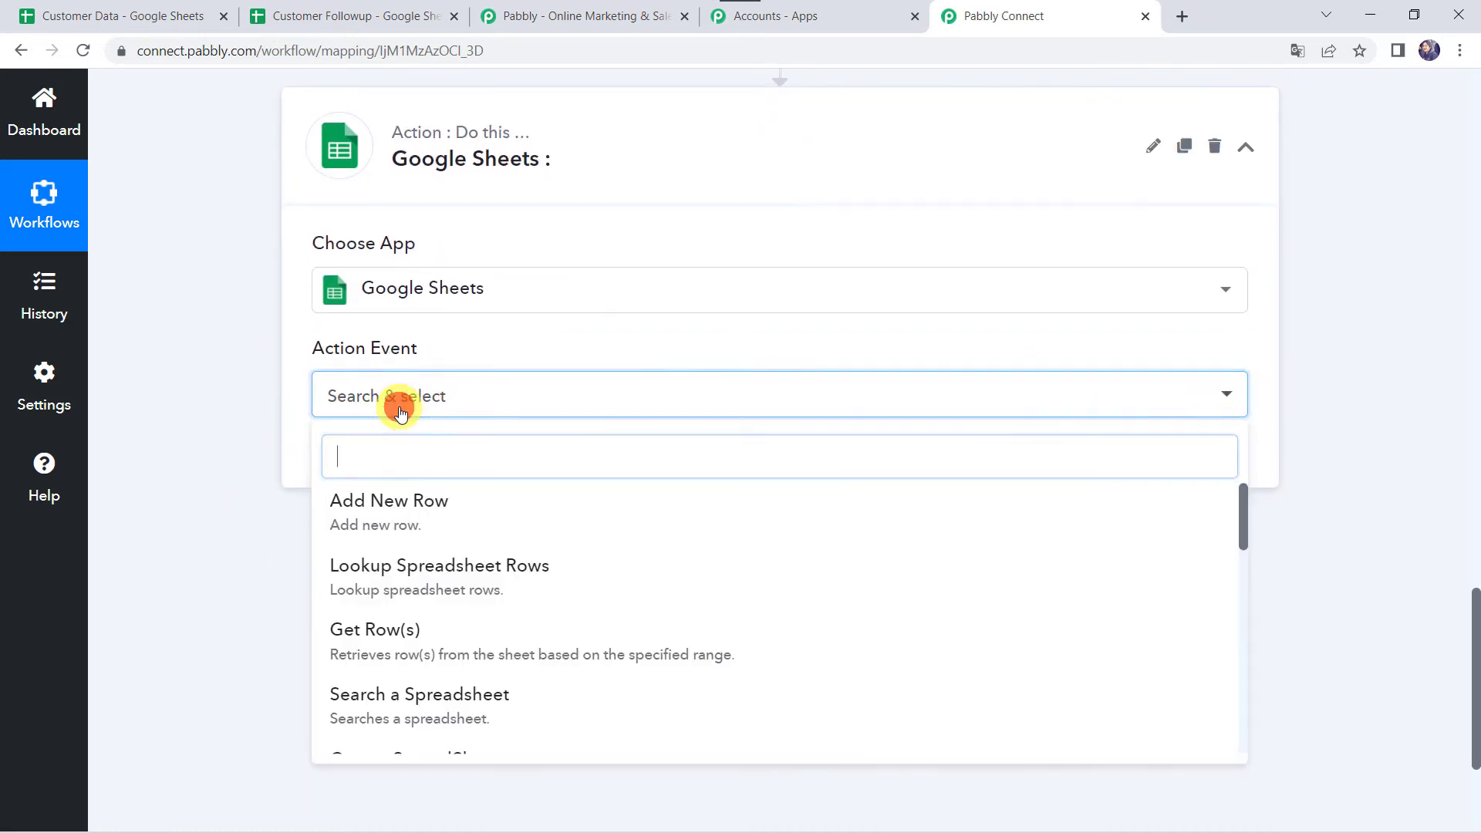
left_click(450, 509)
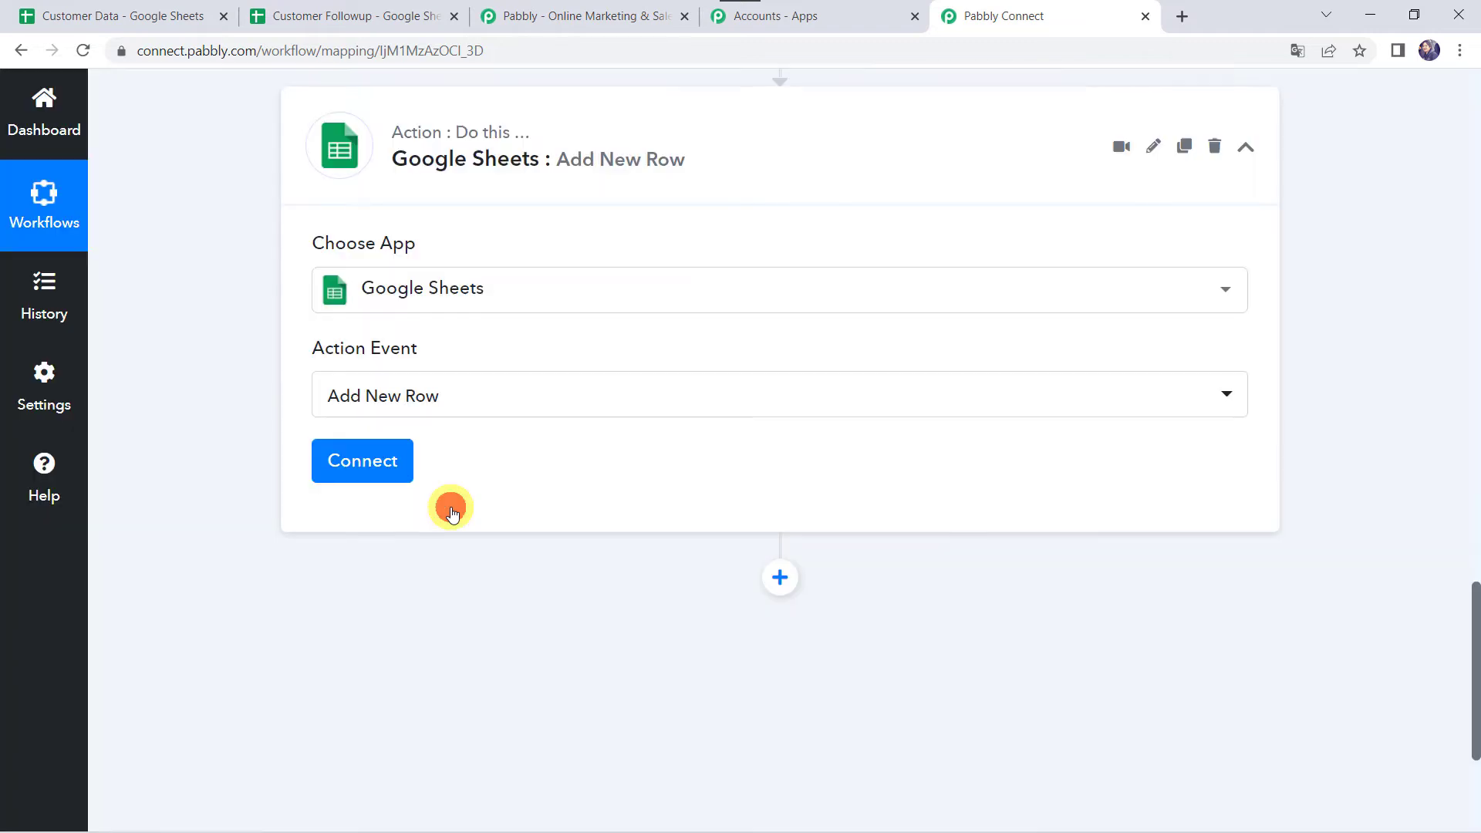
left_click(361, 461)
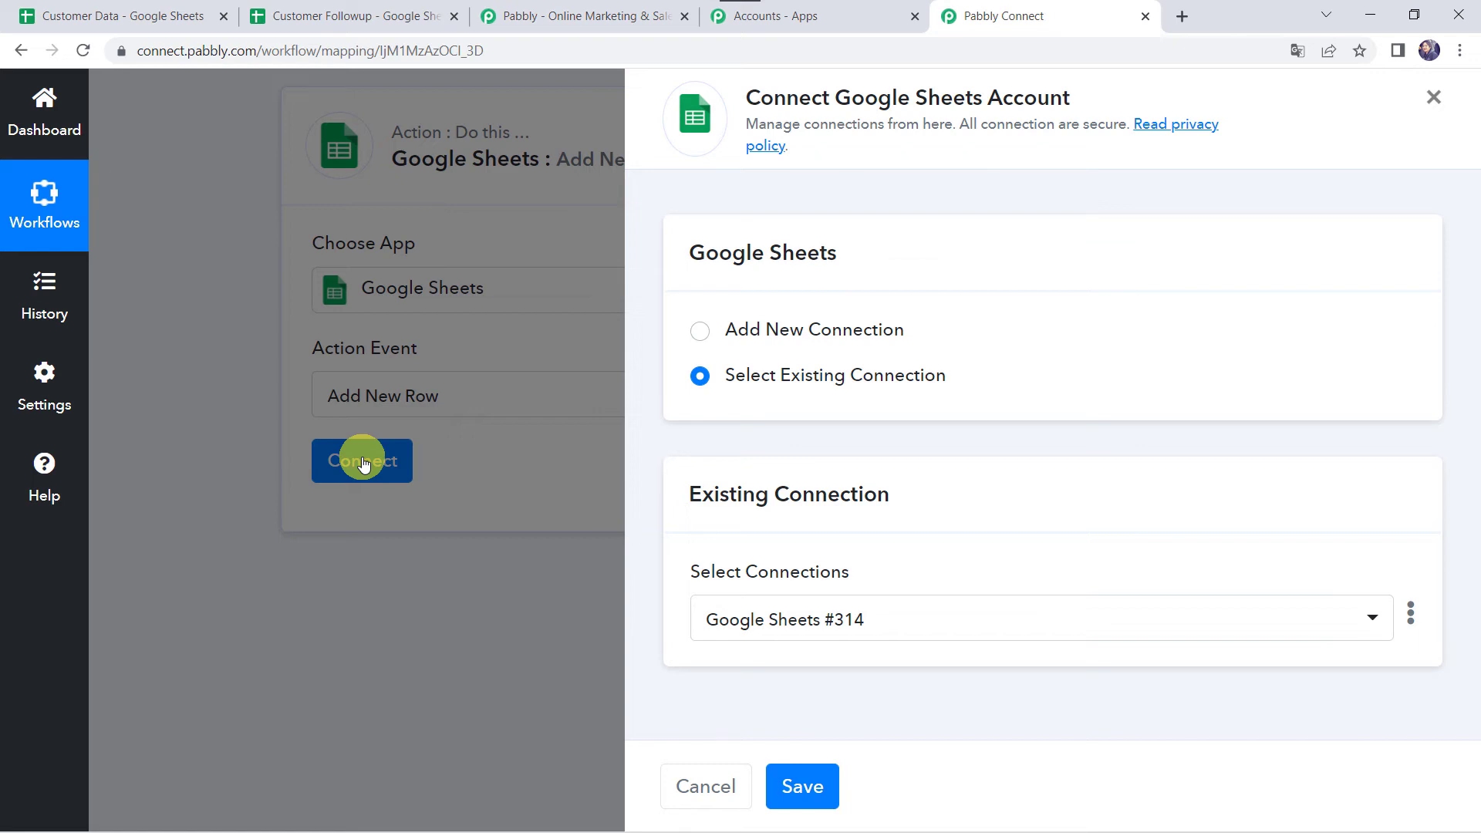
Add a new Google Sheets connection, picking the Google account and granting Pabbly access
left_click(772, 334)
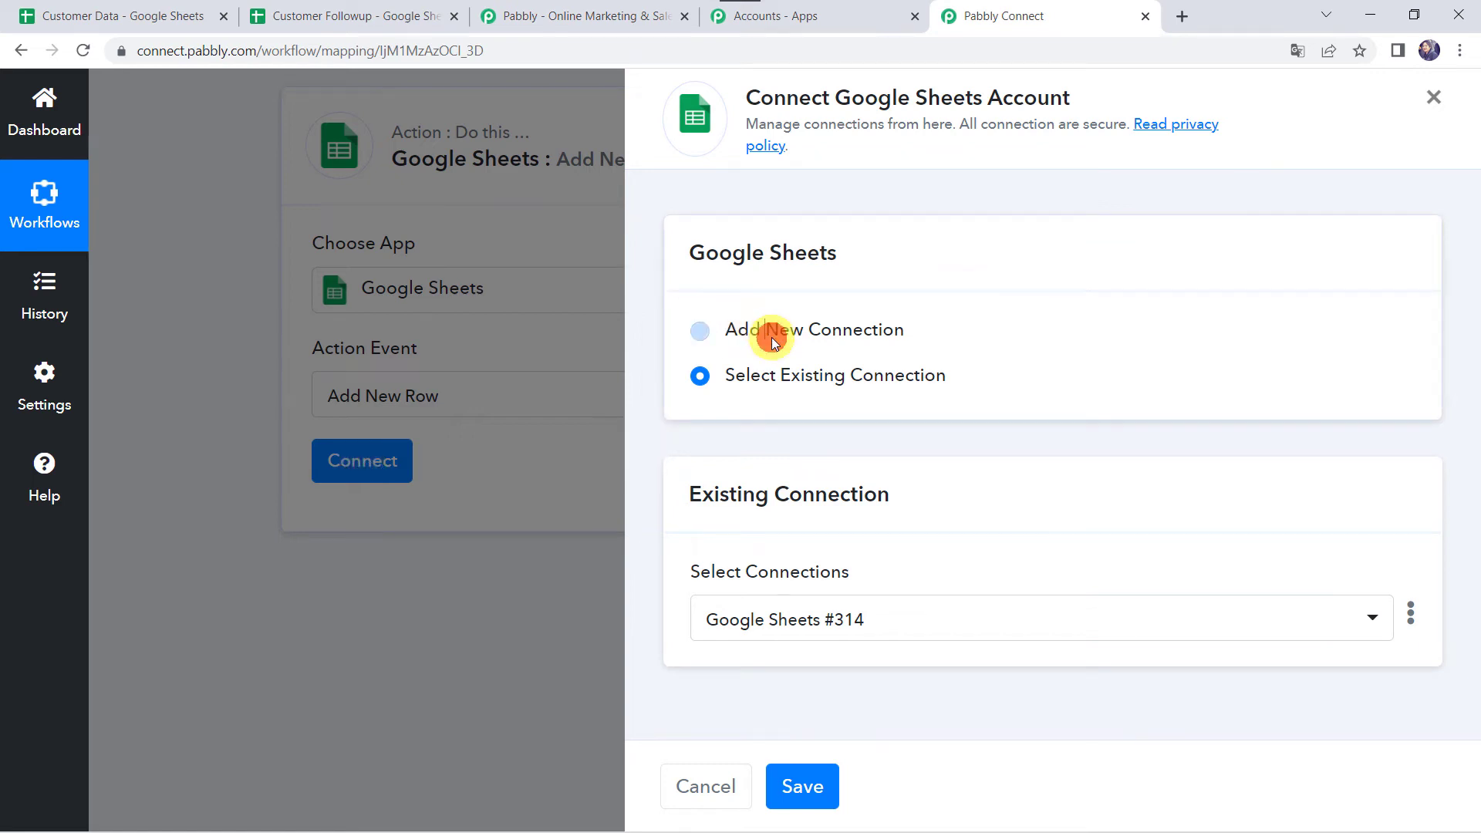
left_click(840, 599)
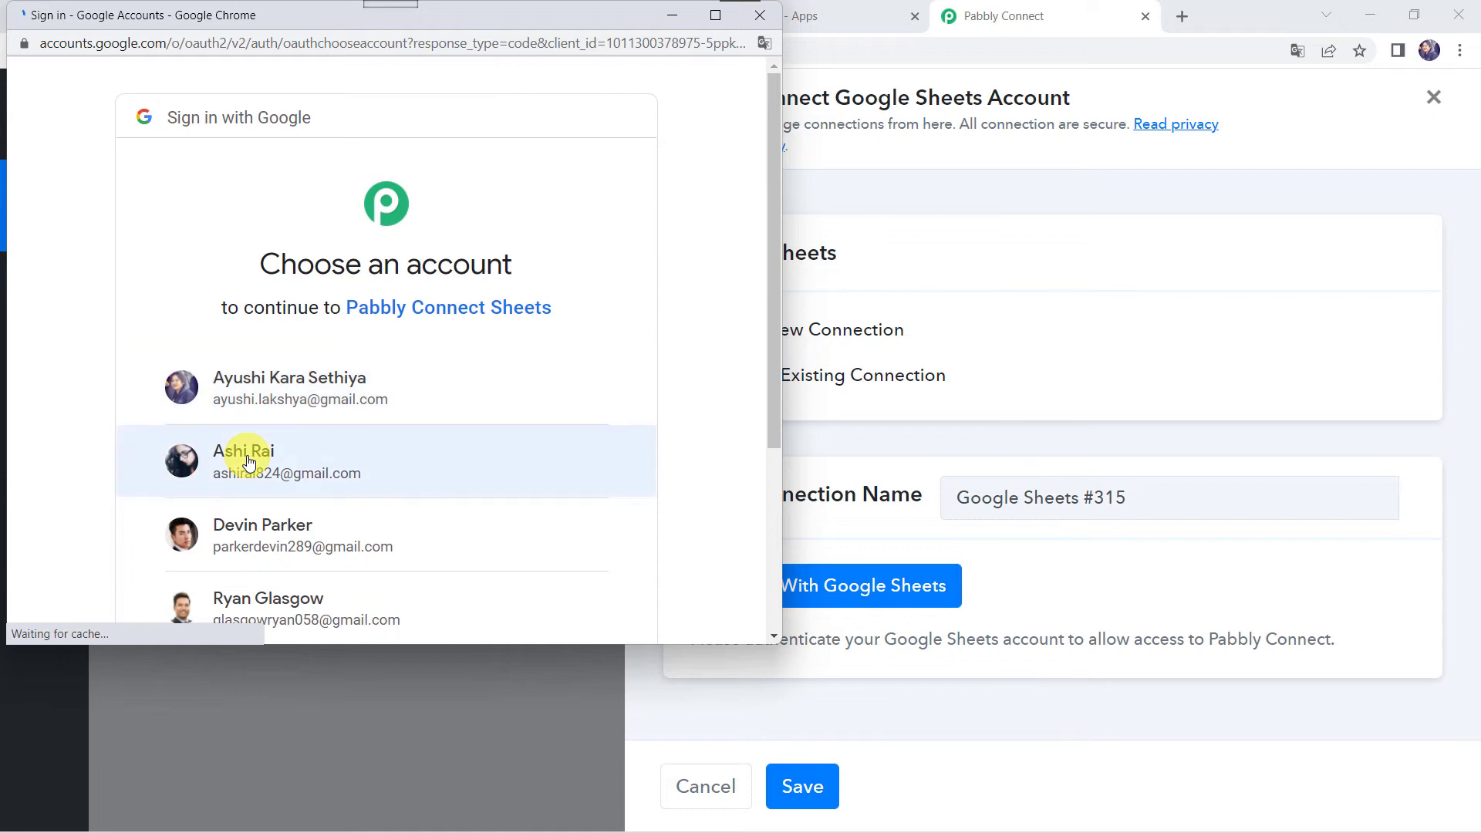
left_click(291, 378)
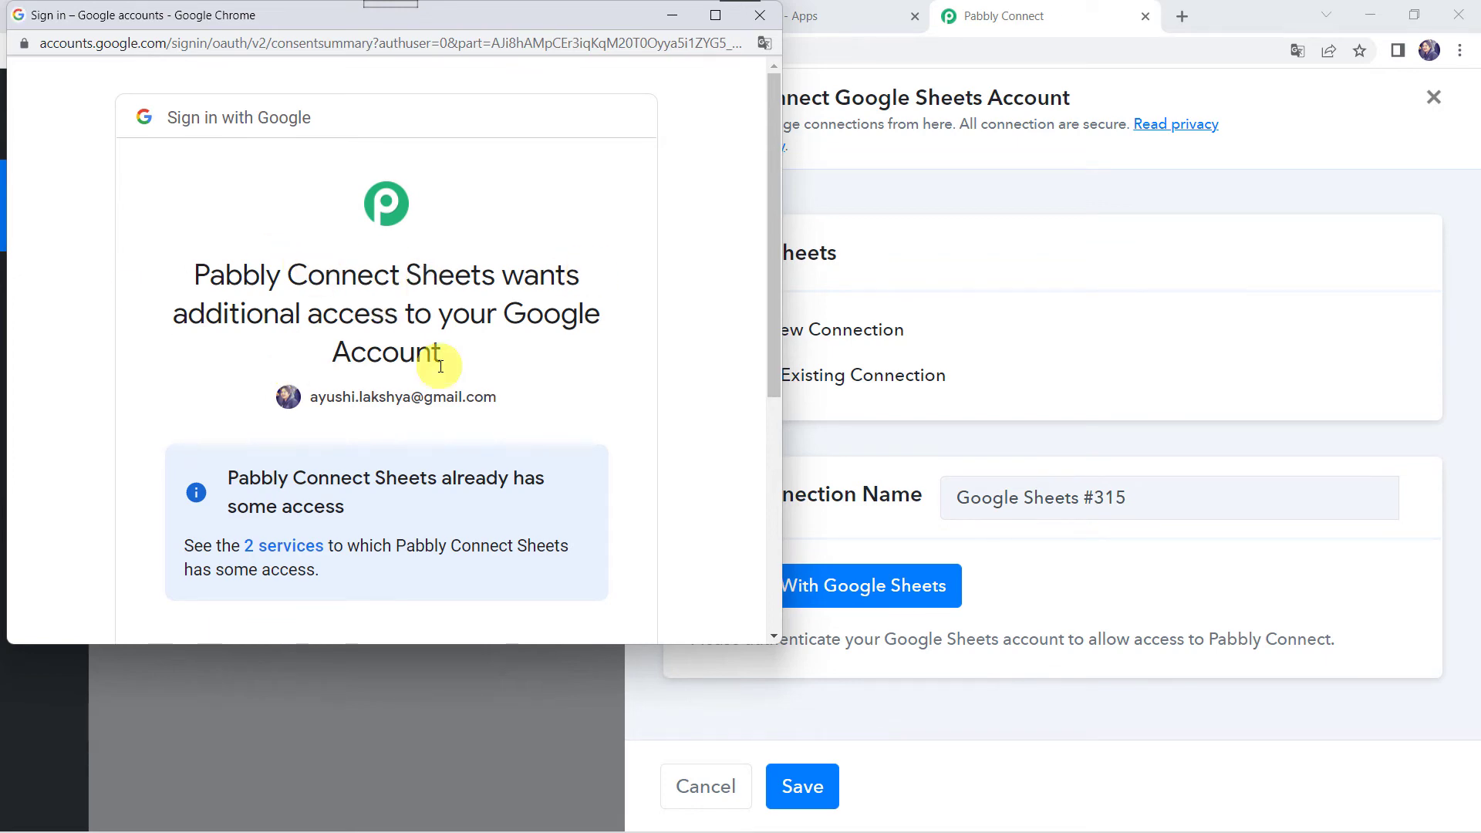
scroll(440, 365, "down", 5)
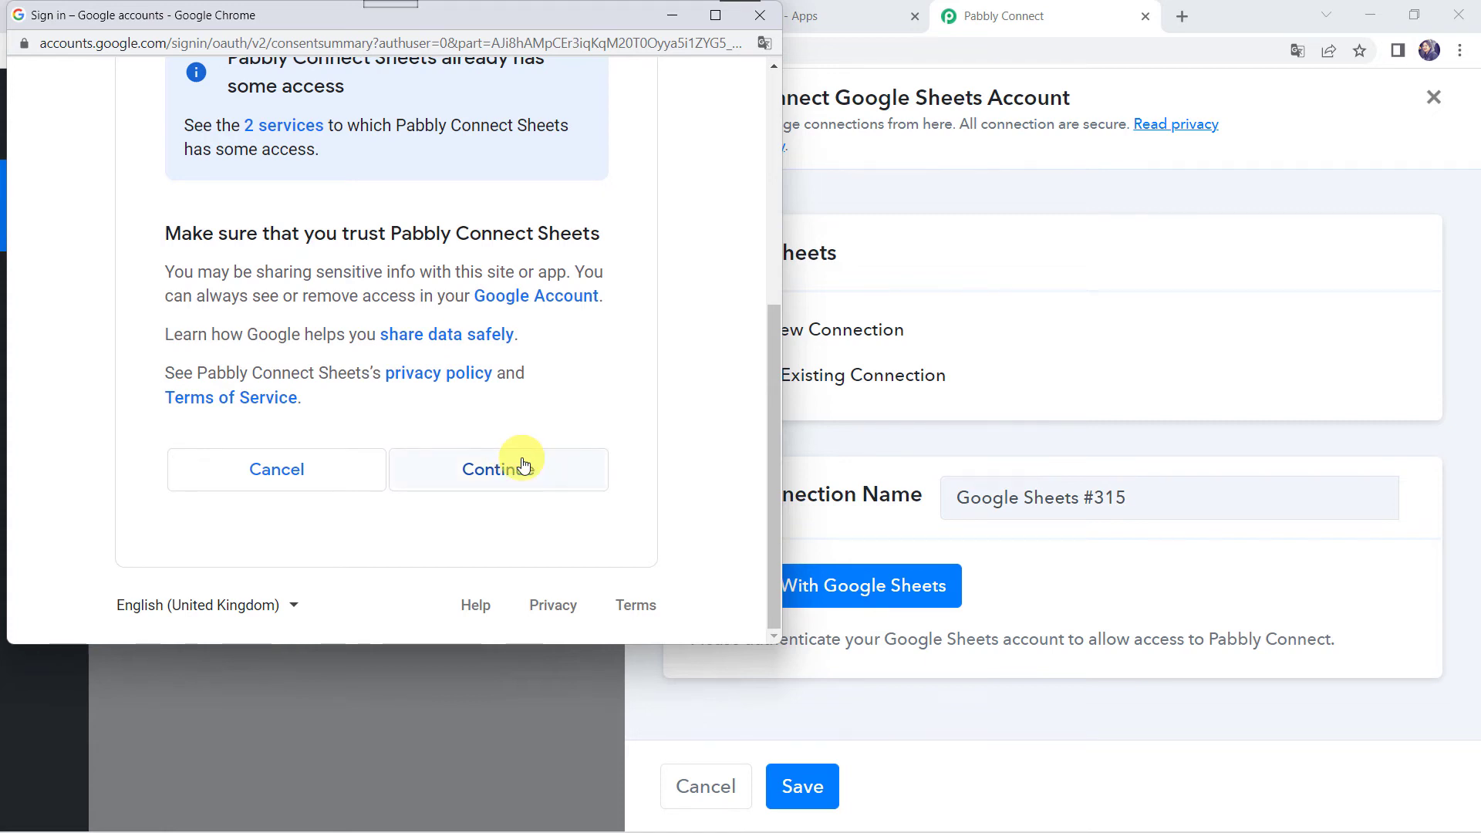
left_click(523, 464)
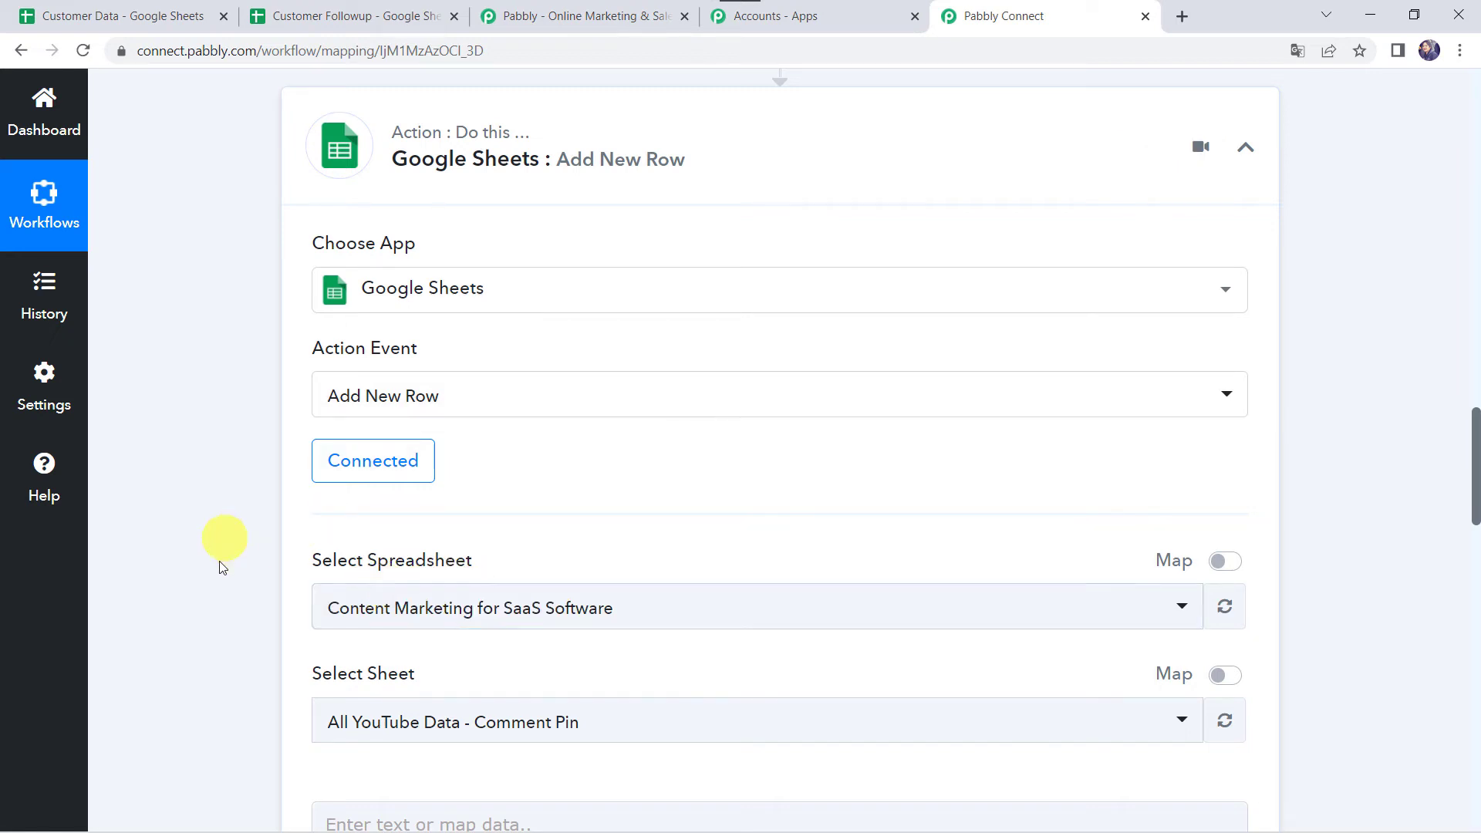
Pick Customer Followup from the spreadsheet list after checking that sheet in its tab
scroll(220, 562, "down", 5)
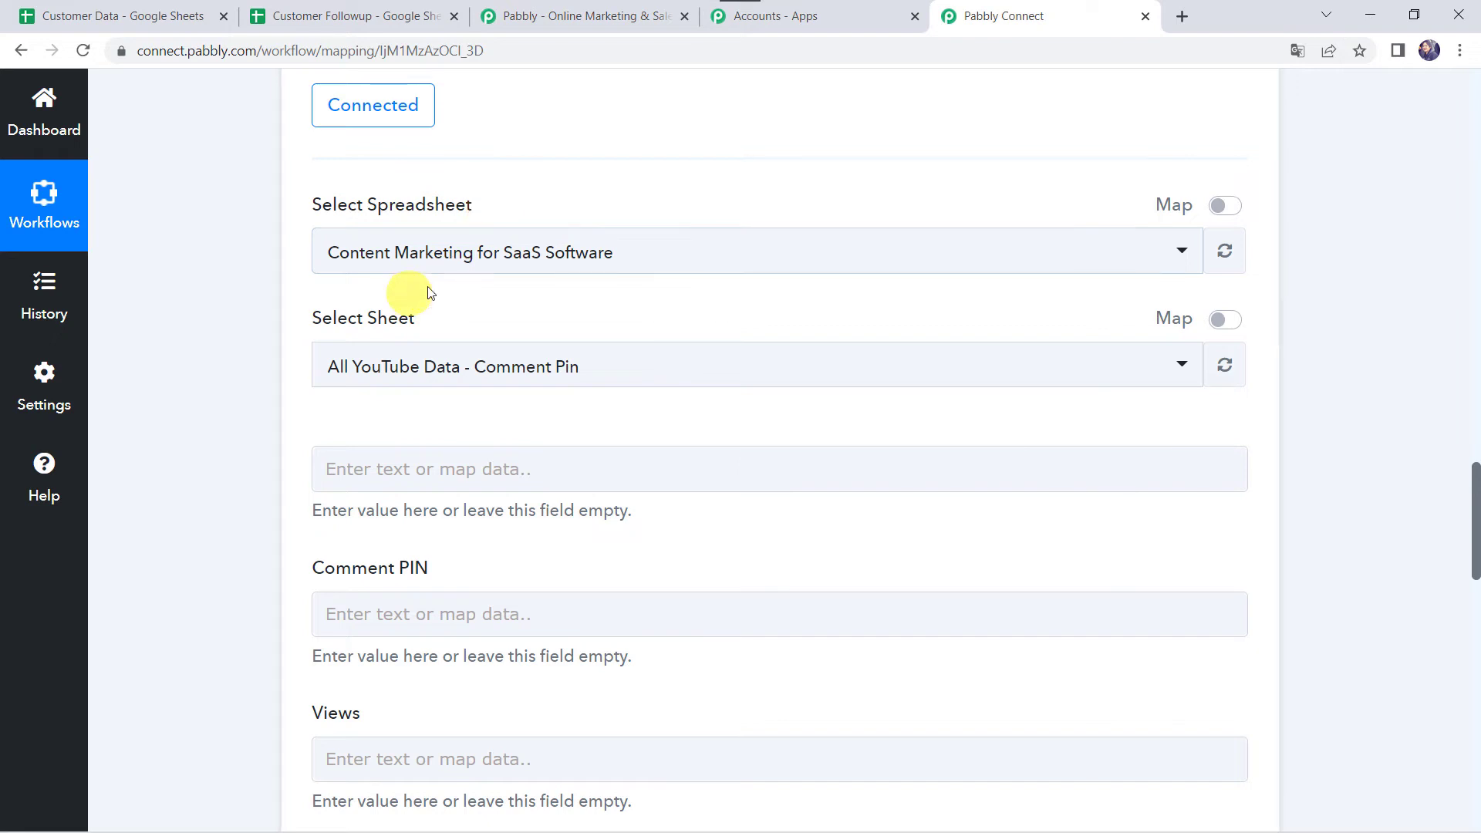
left_click(501, 251)
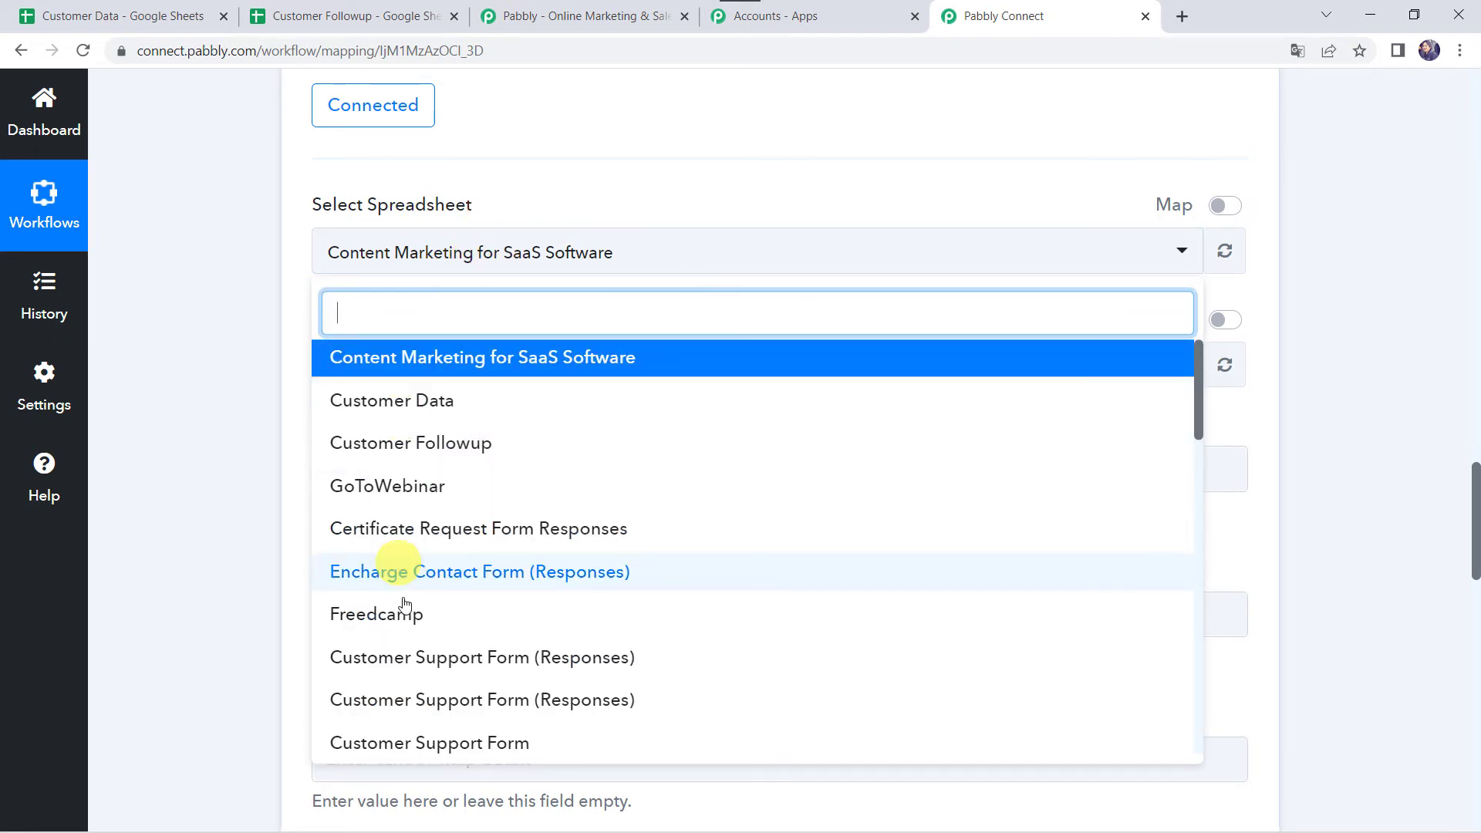
left_click(379, 7)
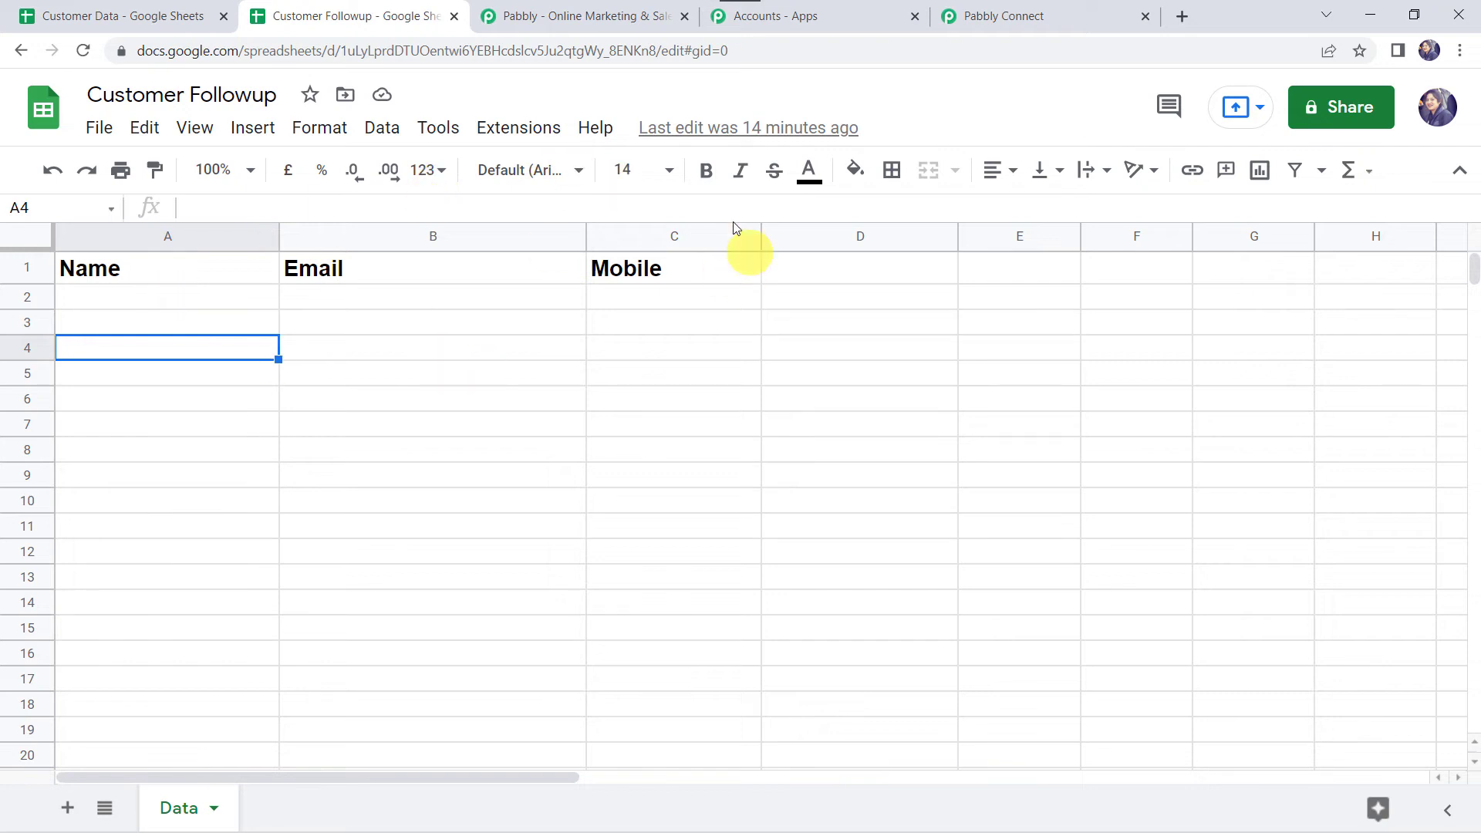
left_click(1011, 15)
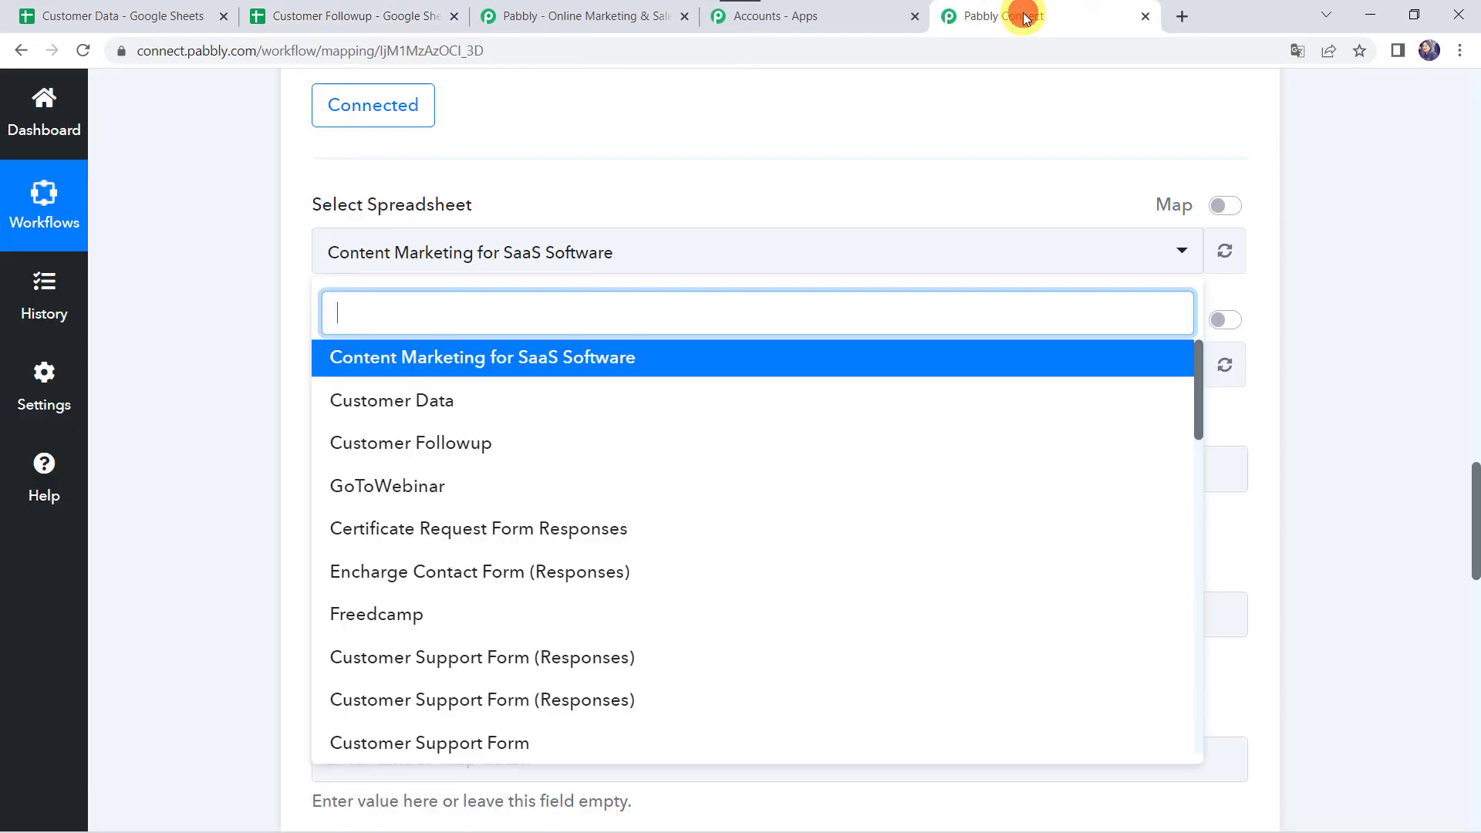
left_click(383, 16)
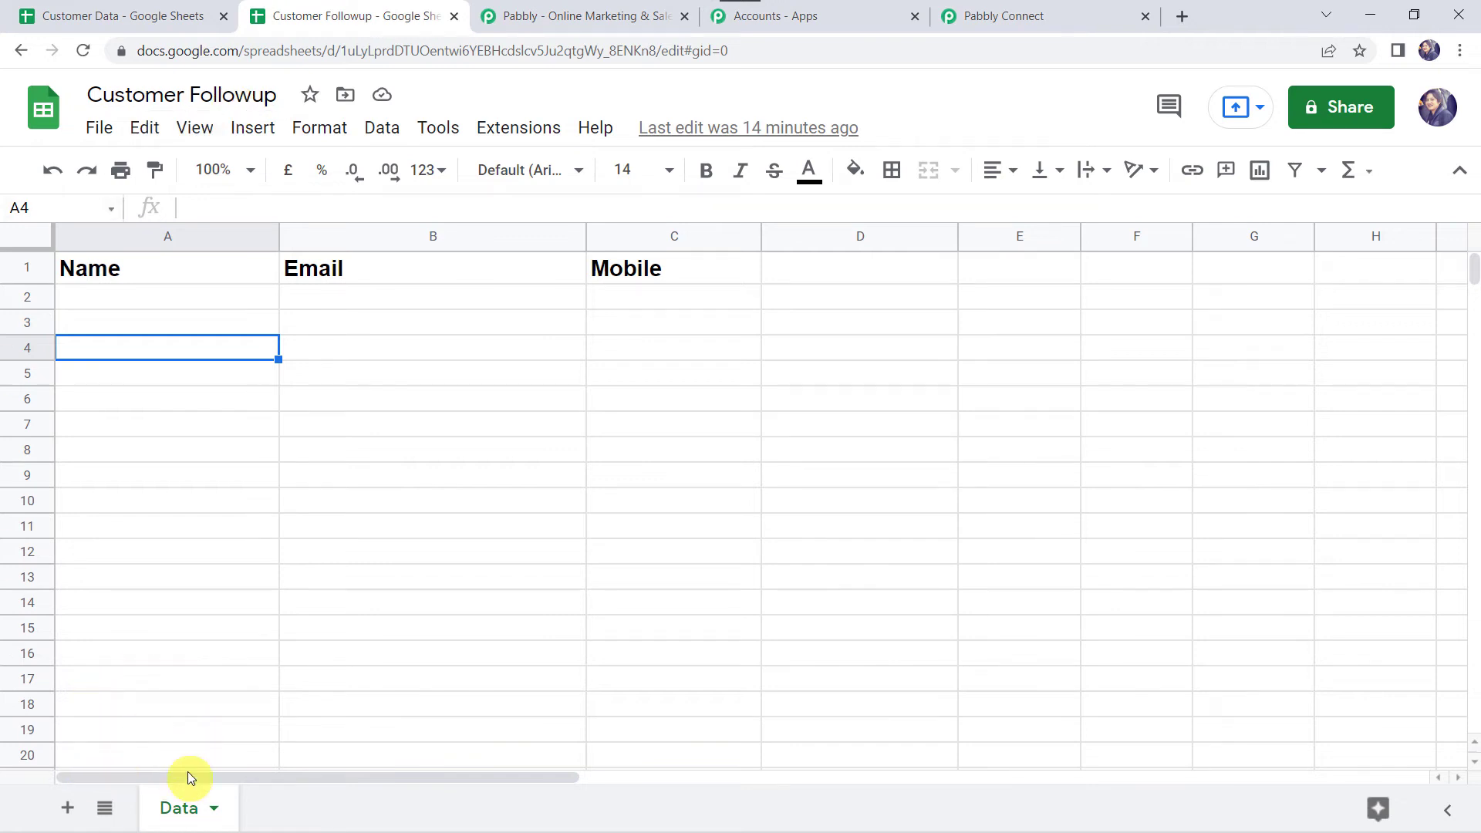
left_click(1015, 16)
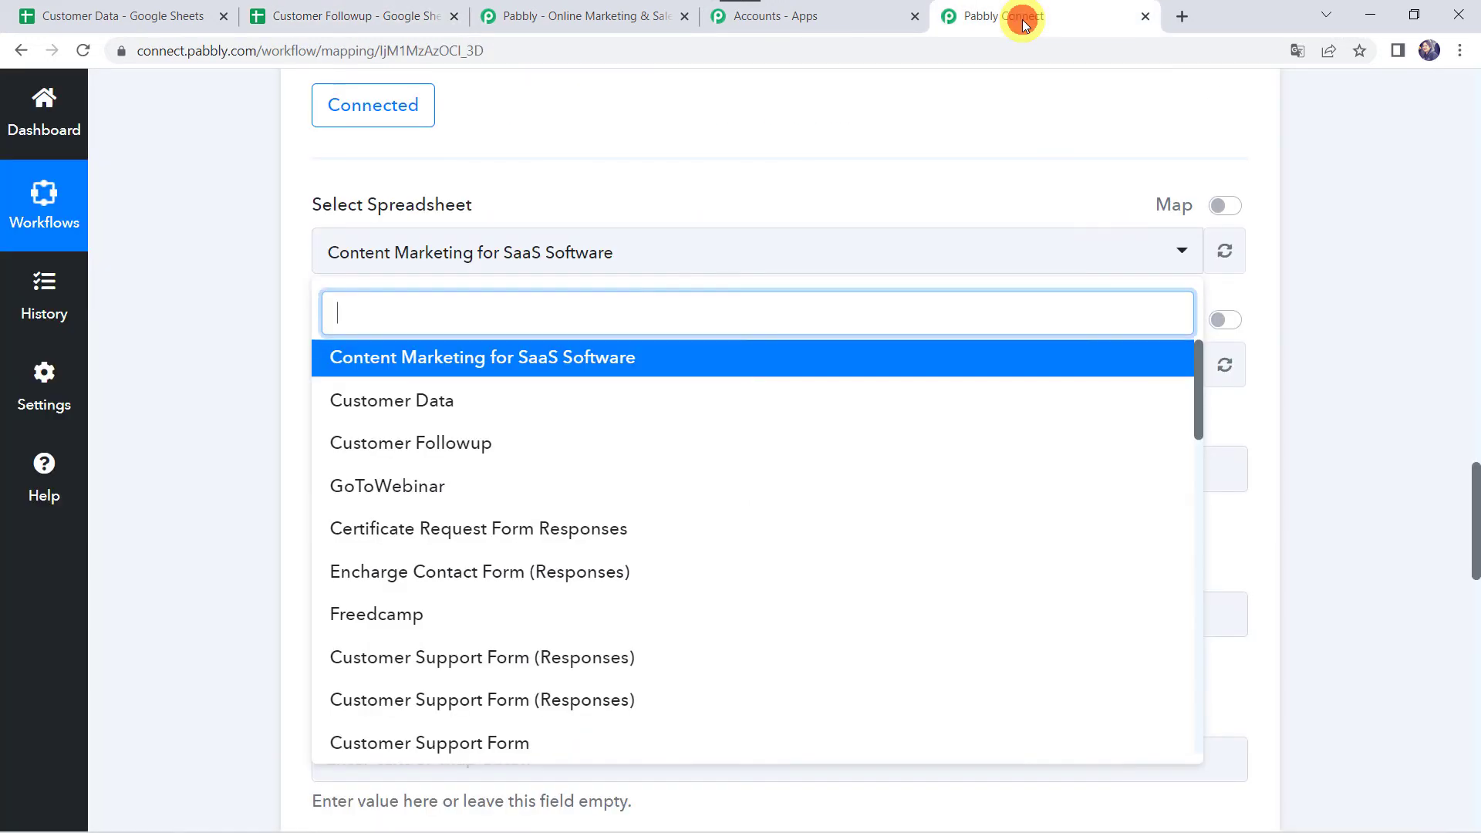
left_click(454, 451)
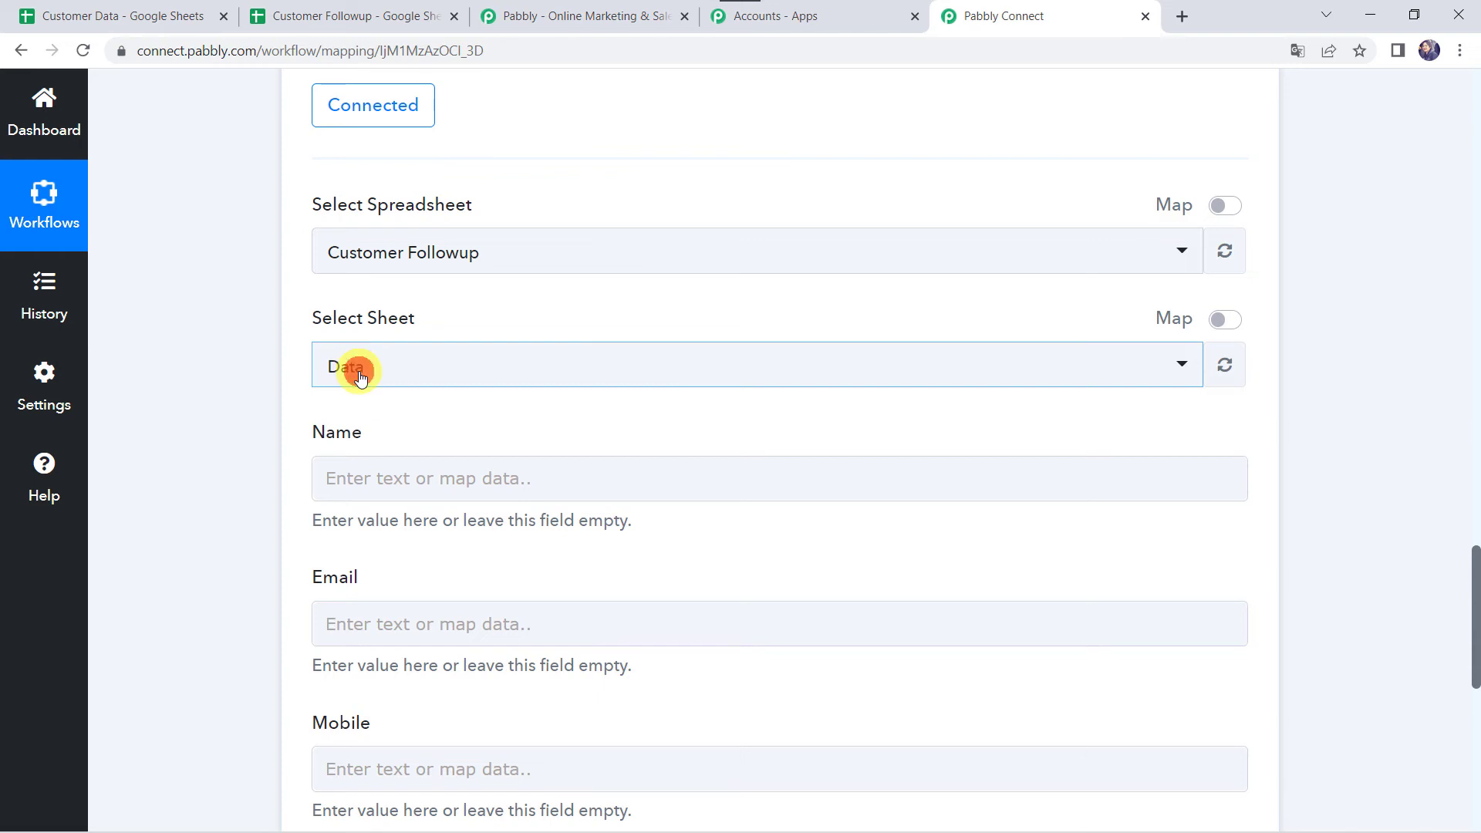
Choose the Data sheet in the Customer Followup spreadsheet
left_click(360, 377)
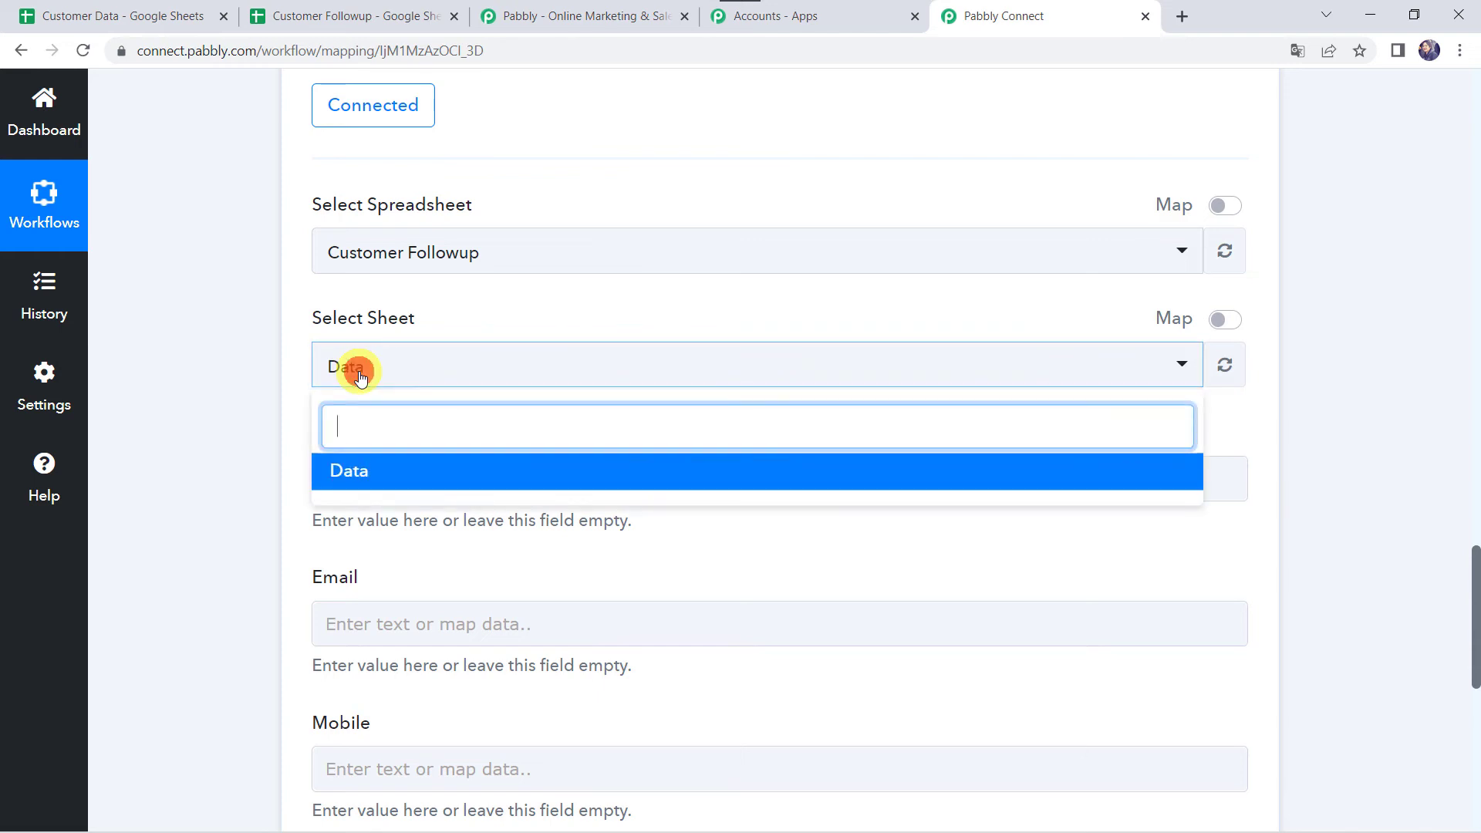
left_click(383, 483)
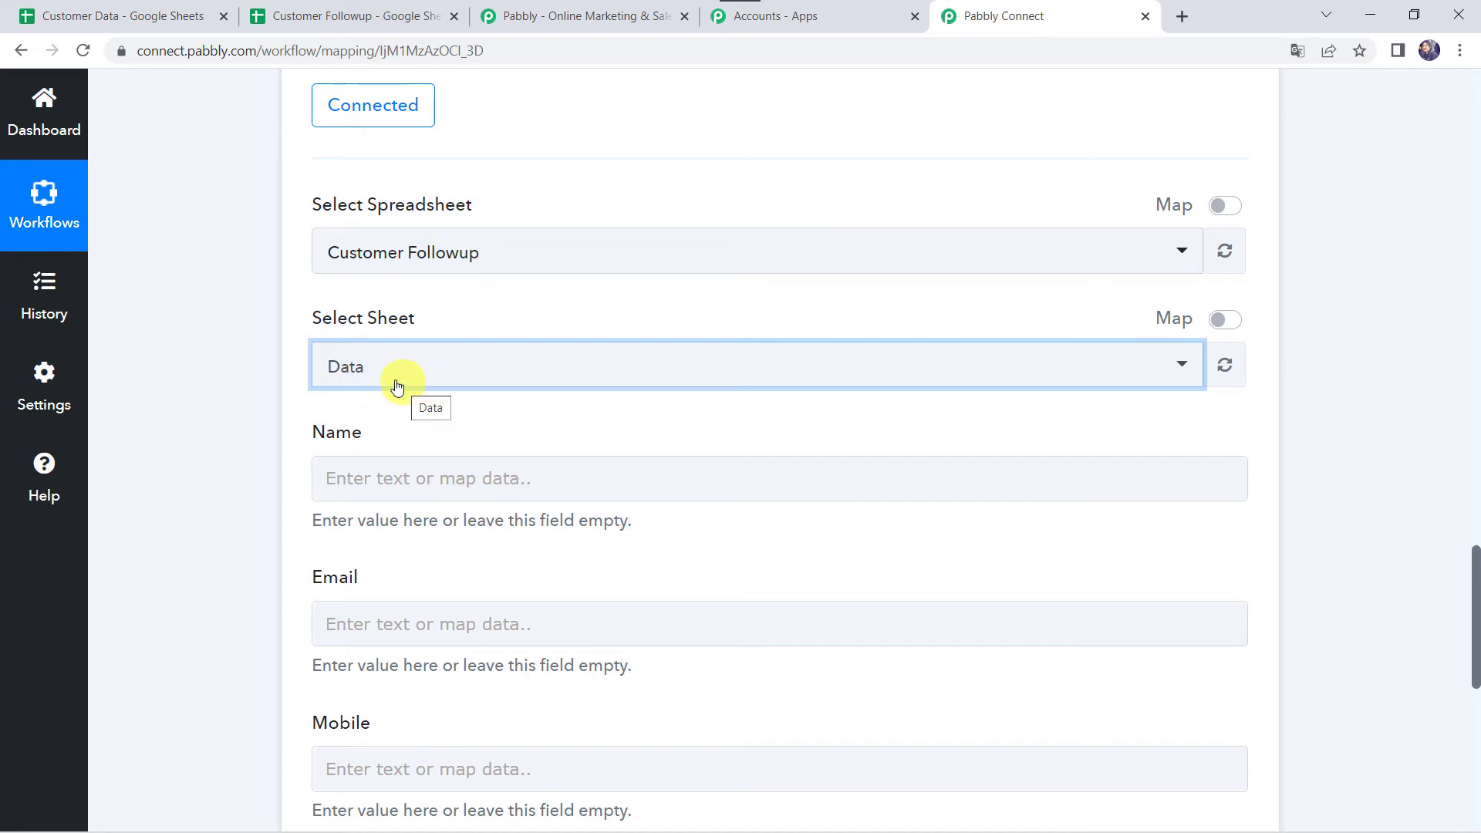
scroll(231, 430, "down", 2)
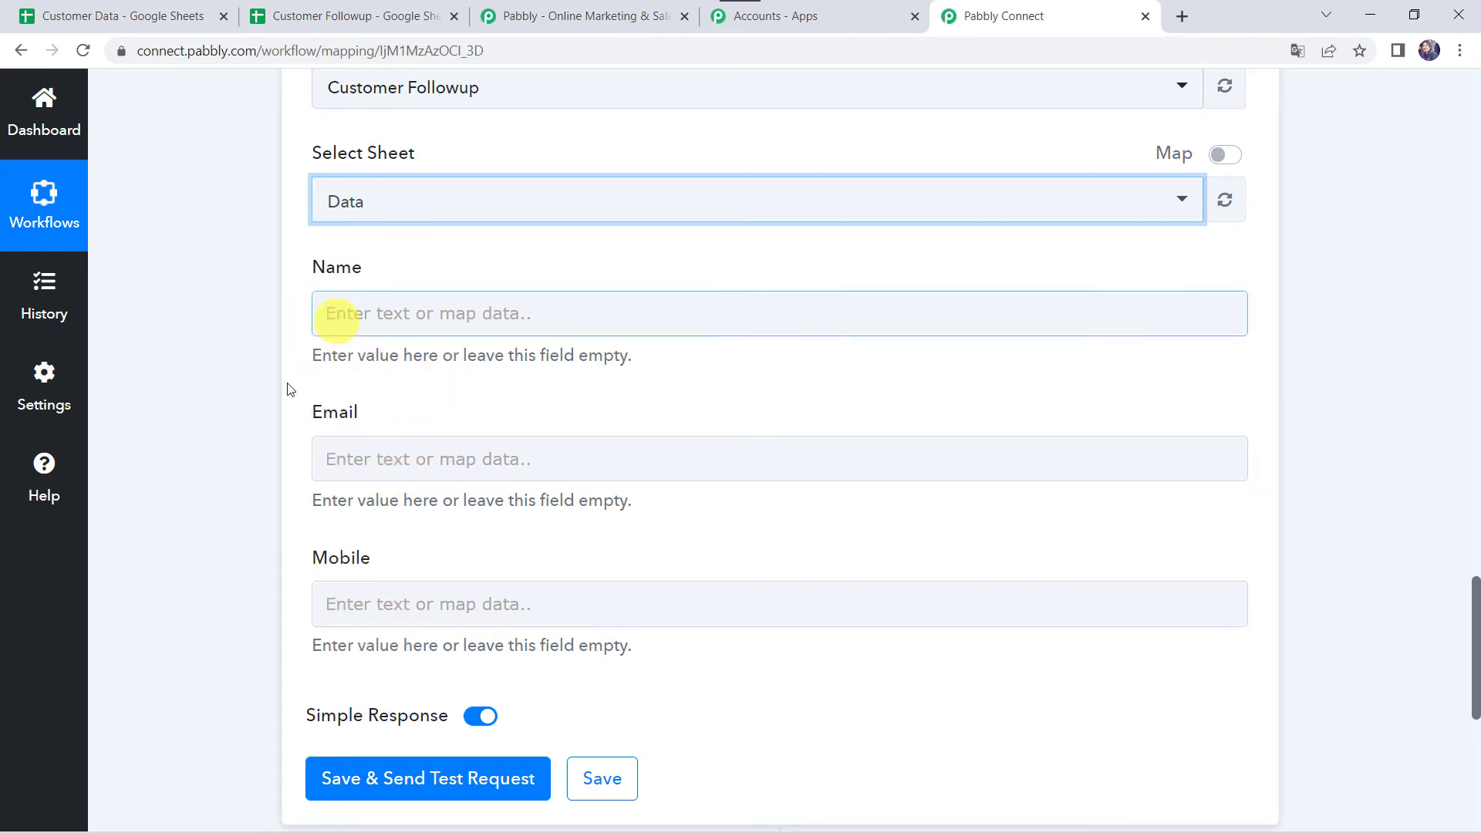
scroll(275, 400, "up", 15)
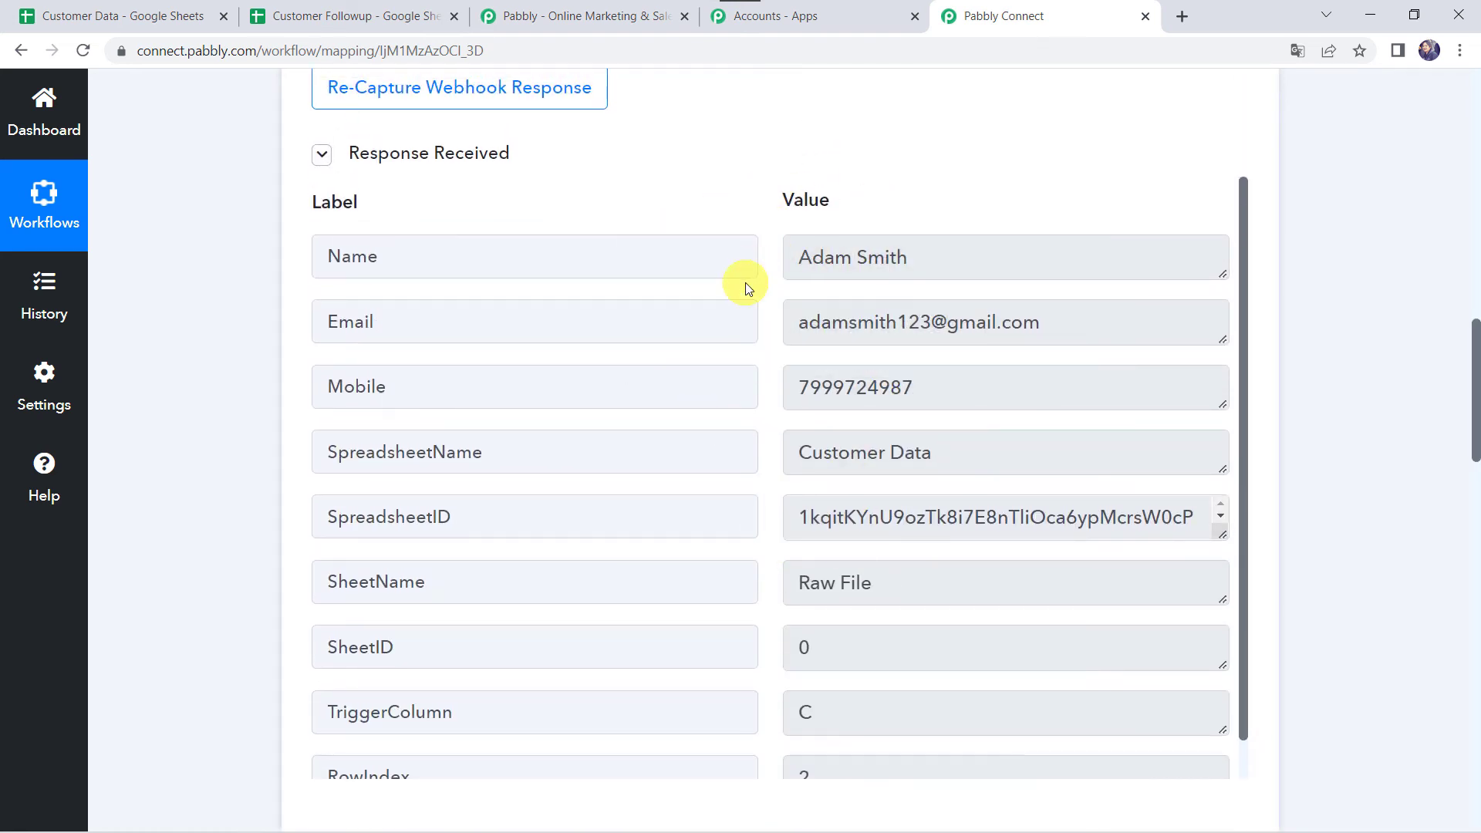
scroll(204, 664, "down", 15)
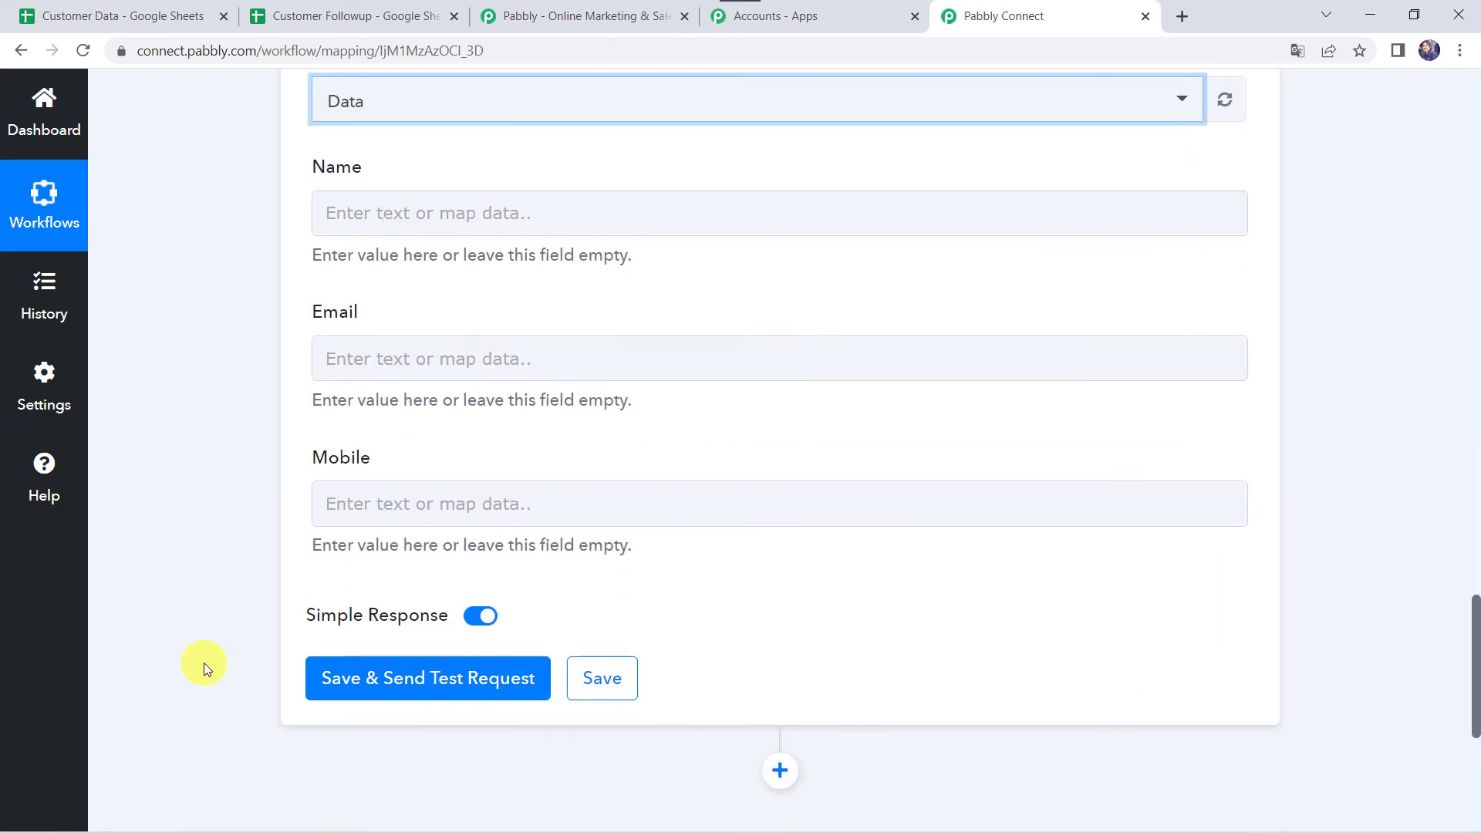
Map the trigger row's Name and Email values into the Name and Email fields
left_click(384, 205)
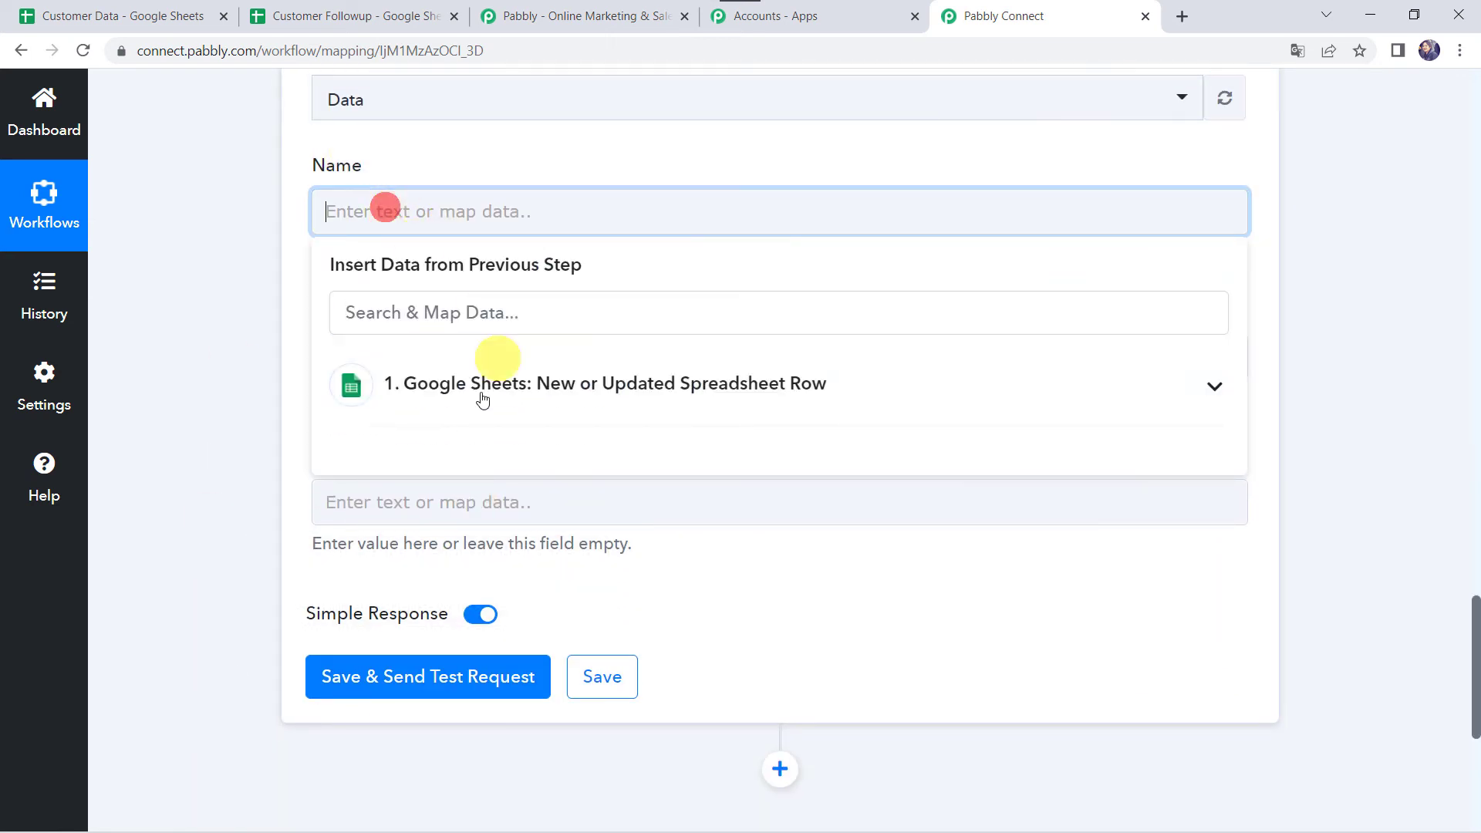
left_click(494, 381)
left_click(496, 450)
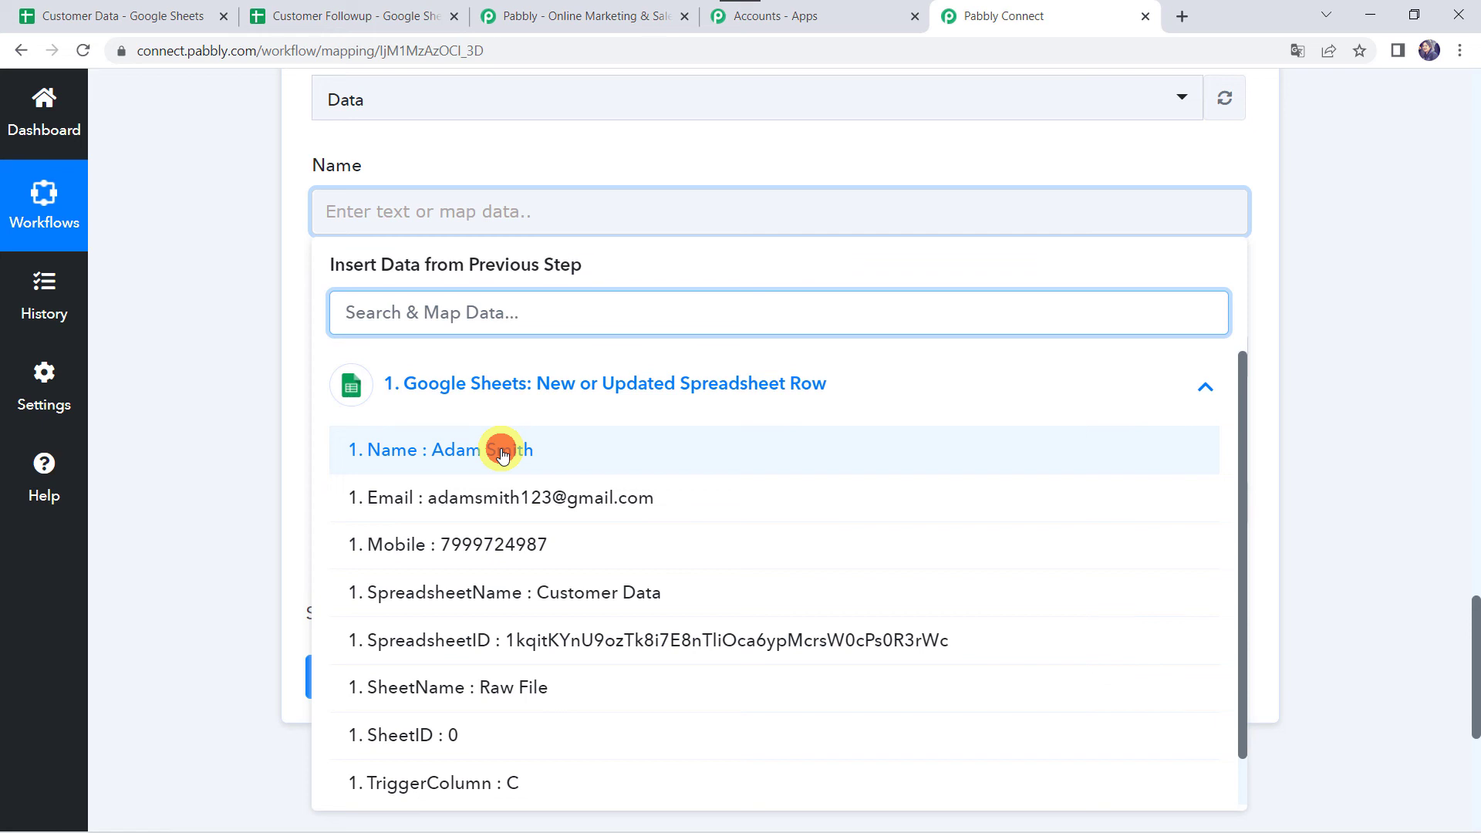
left_click(170, 307)
left_click(410, 377)
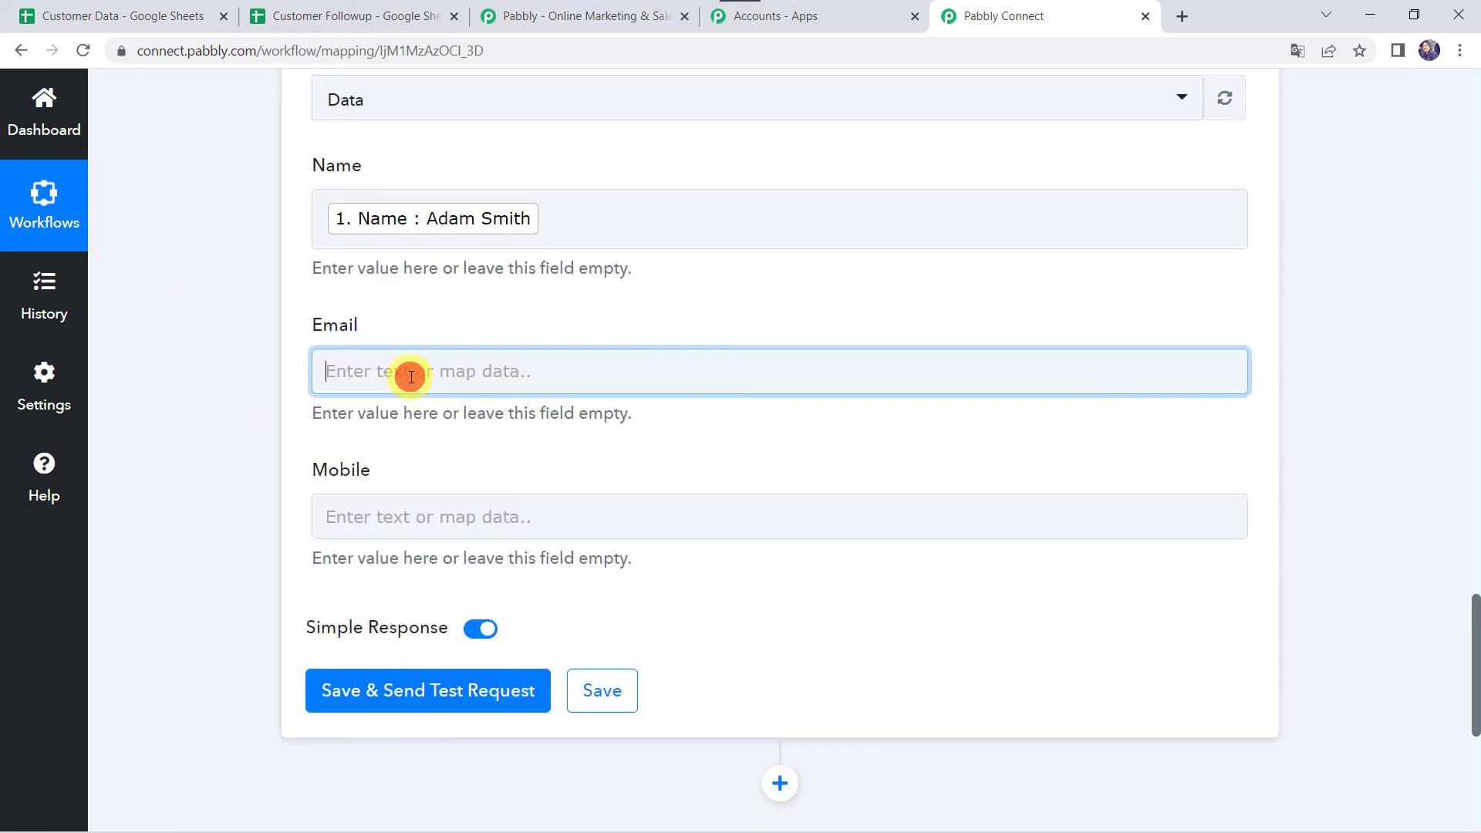
left_click(459, 539)
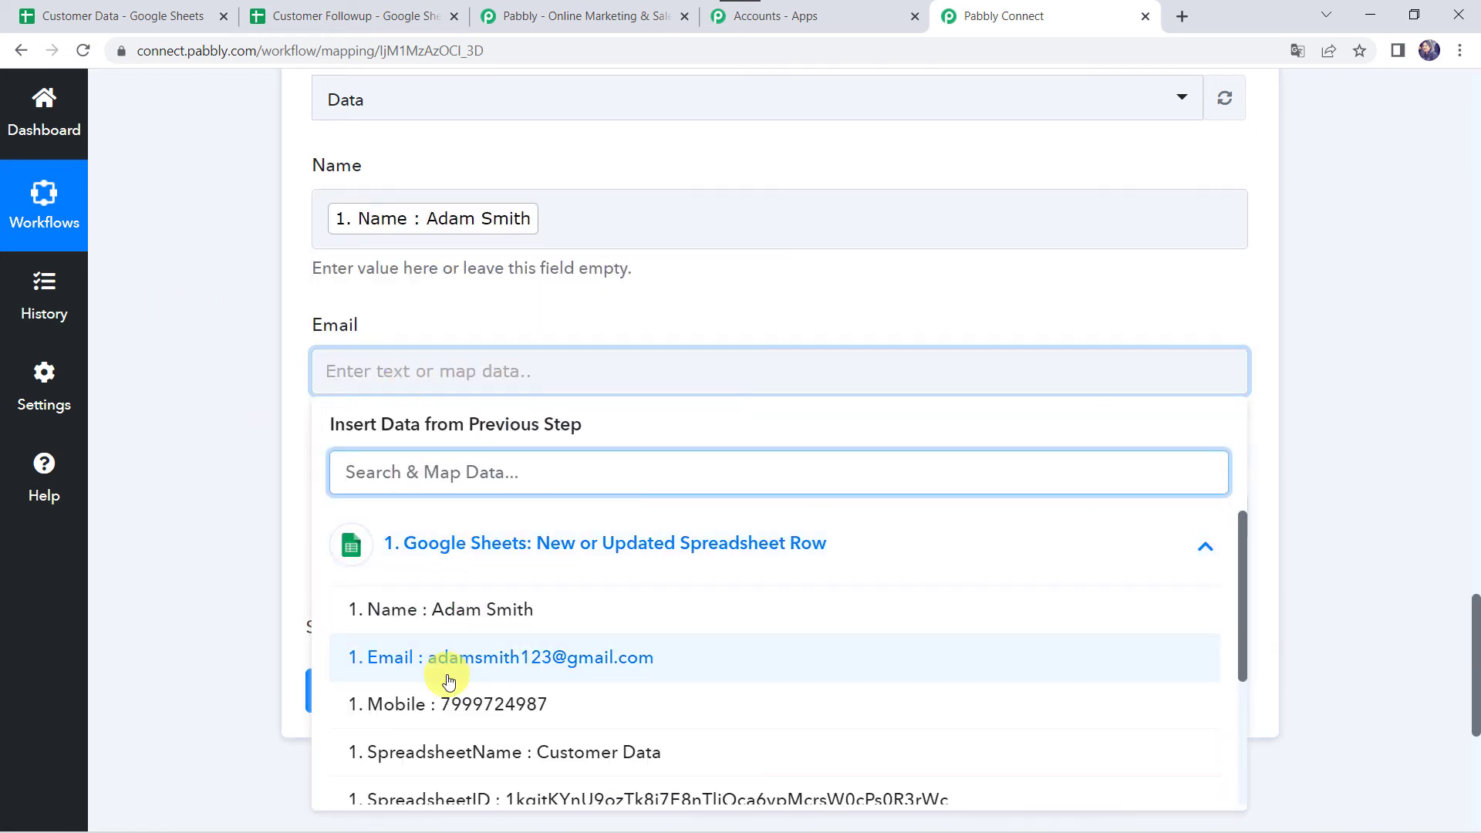
left_click(448, 676)
left_click(170, 487)
Map the trigger row's Mobile value into the Mobile field
scroll(232, 497, "down", 3)
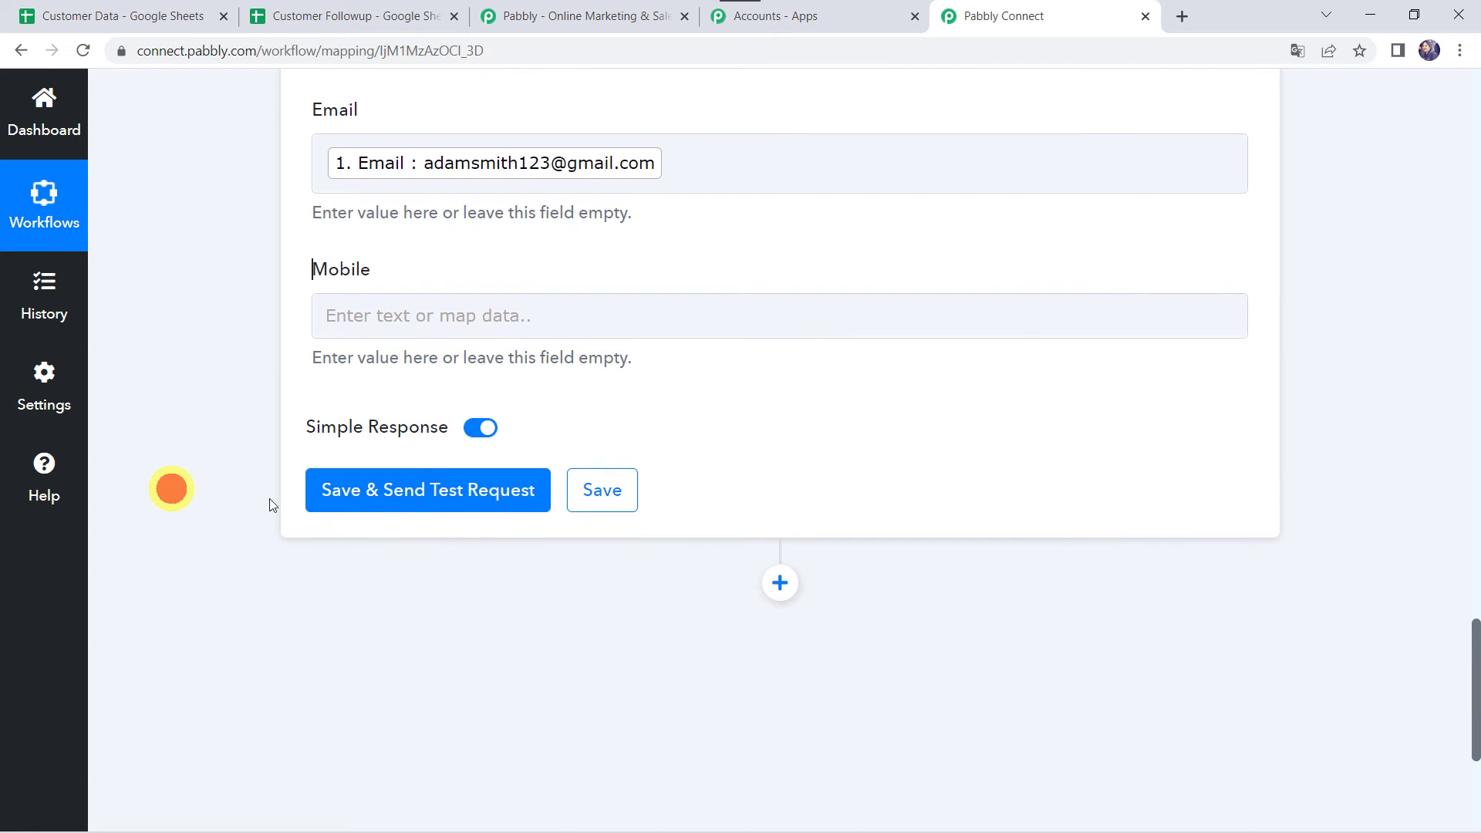
left_click(369, 321)
left_click(473, 514)
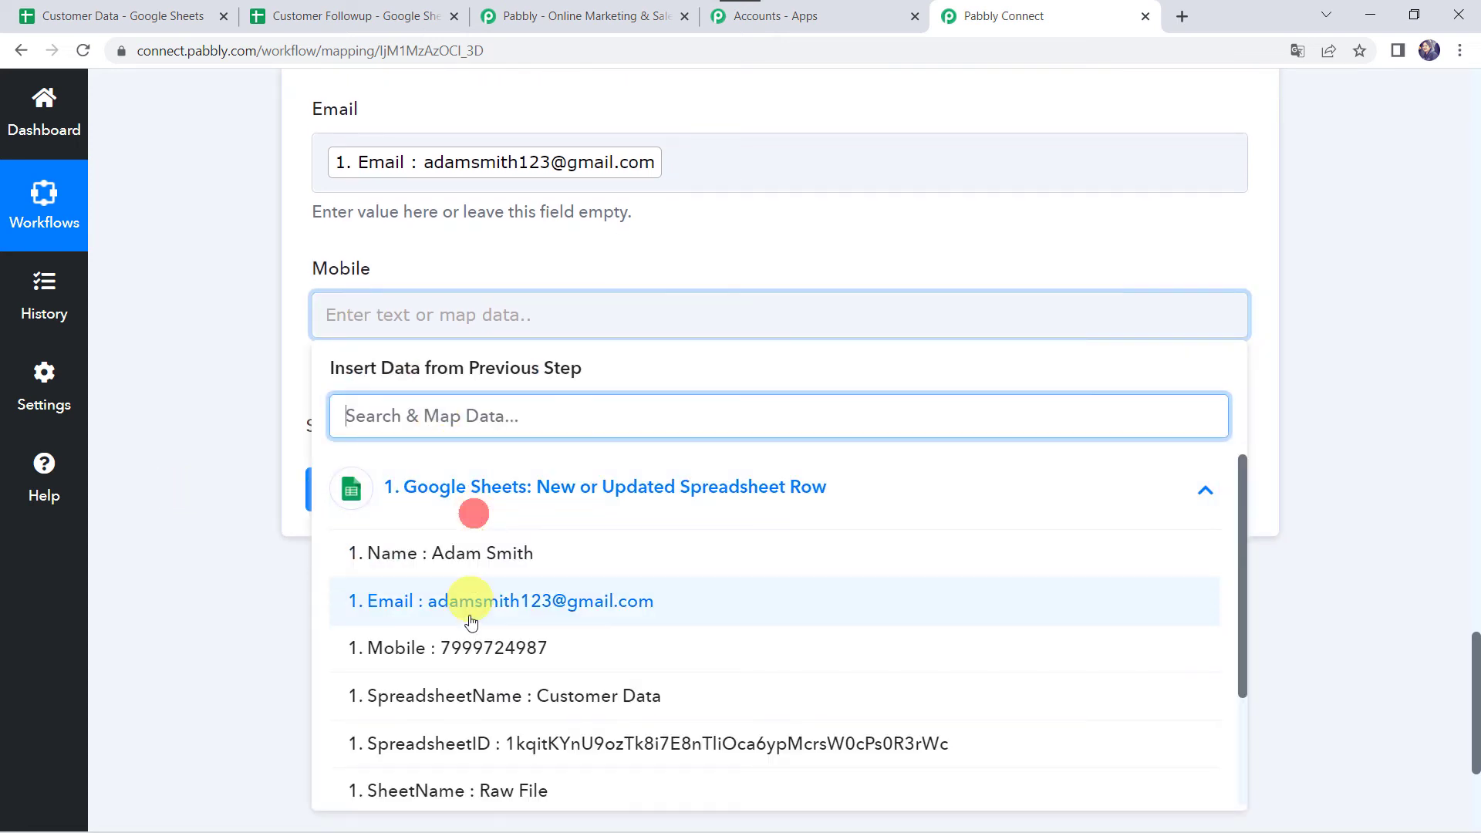
left_click(463, 664)
left_click(177, 347)
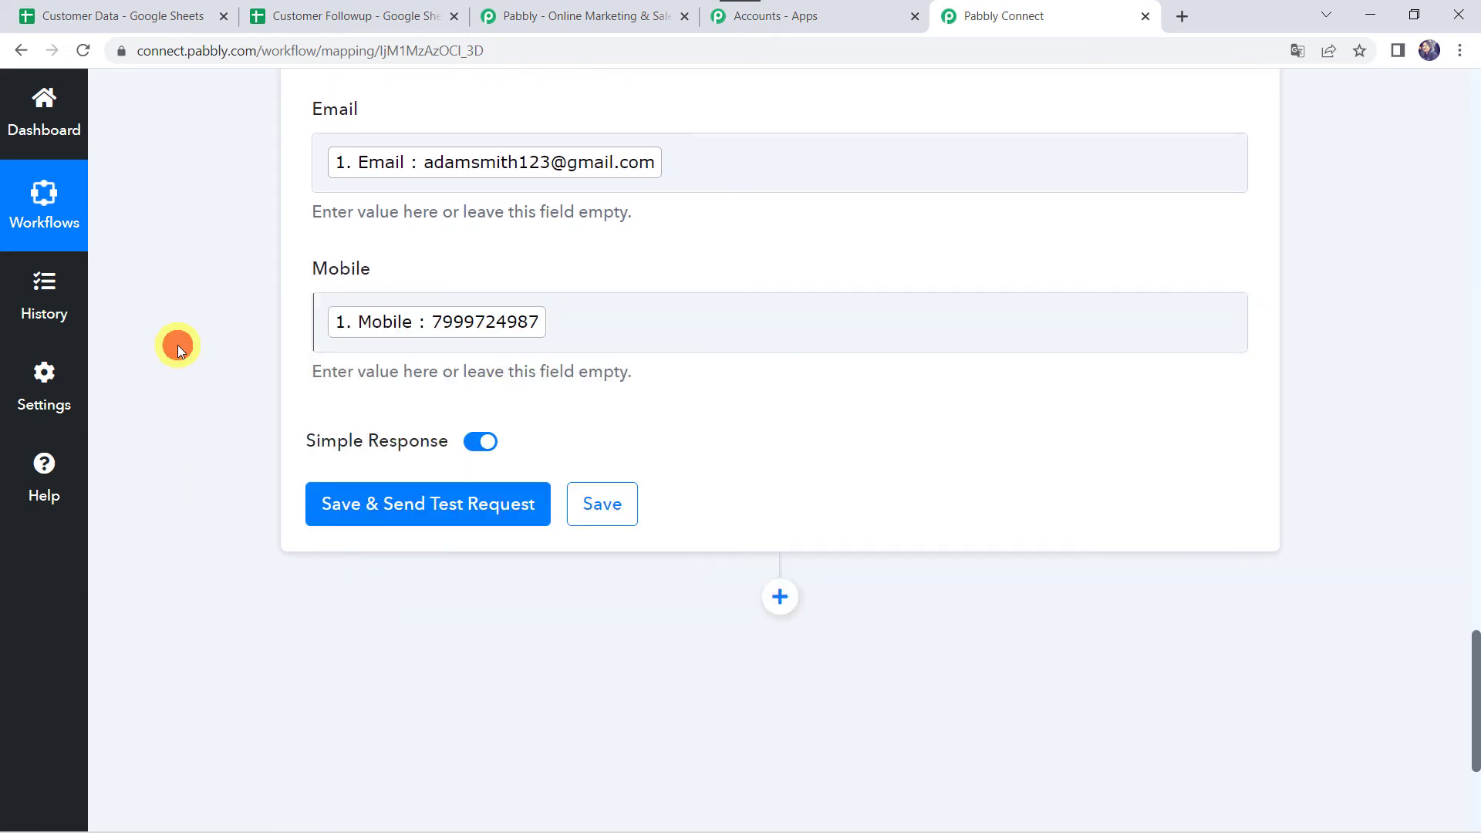
scroll(177, 345, "up", 5)
scroll(178, 345, "down", 6)
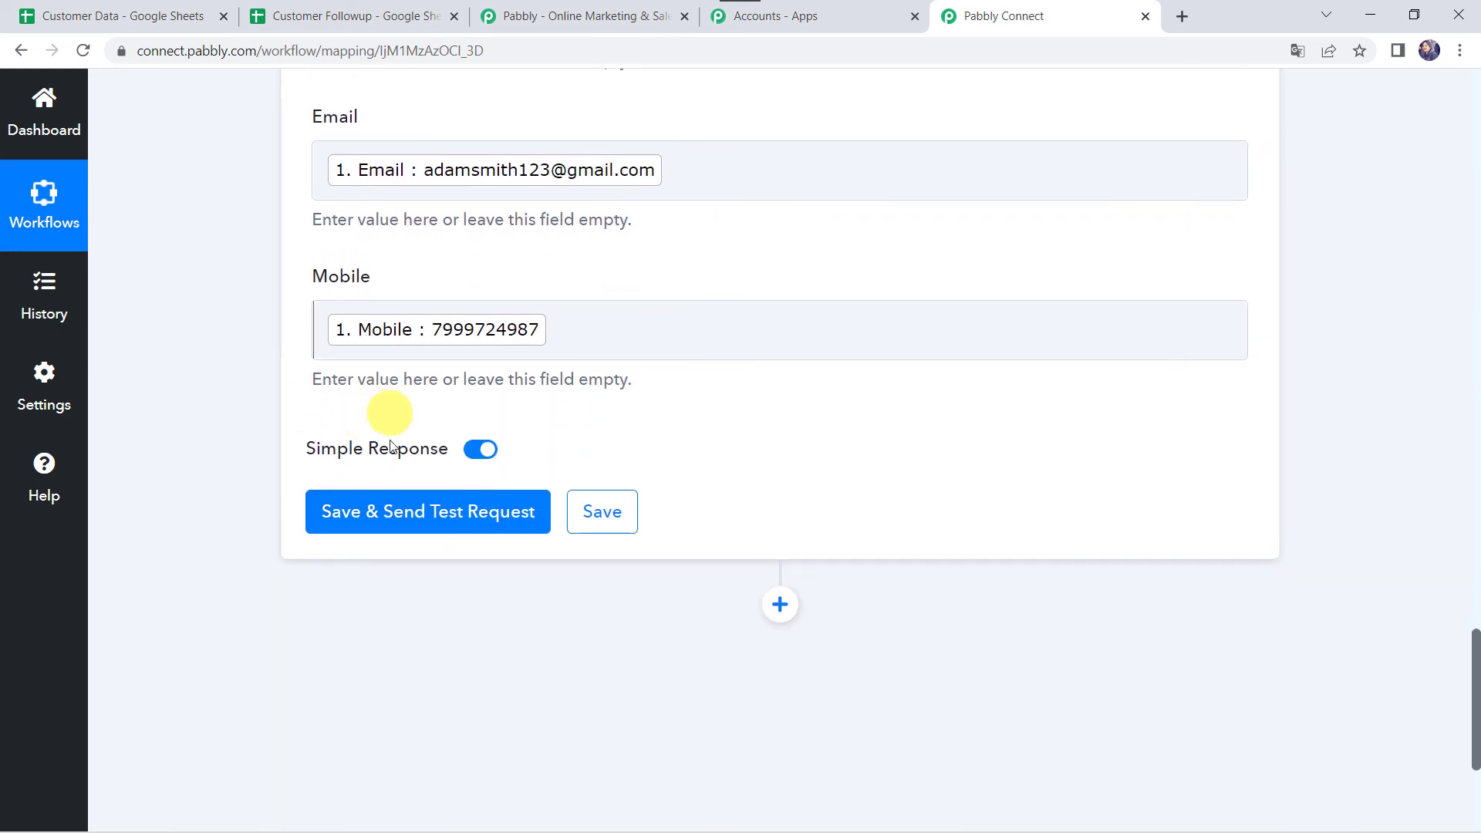
Save the Add New Row action, send a test row, and check Customer Followup for it
left_click(384, 538)
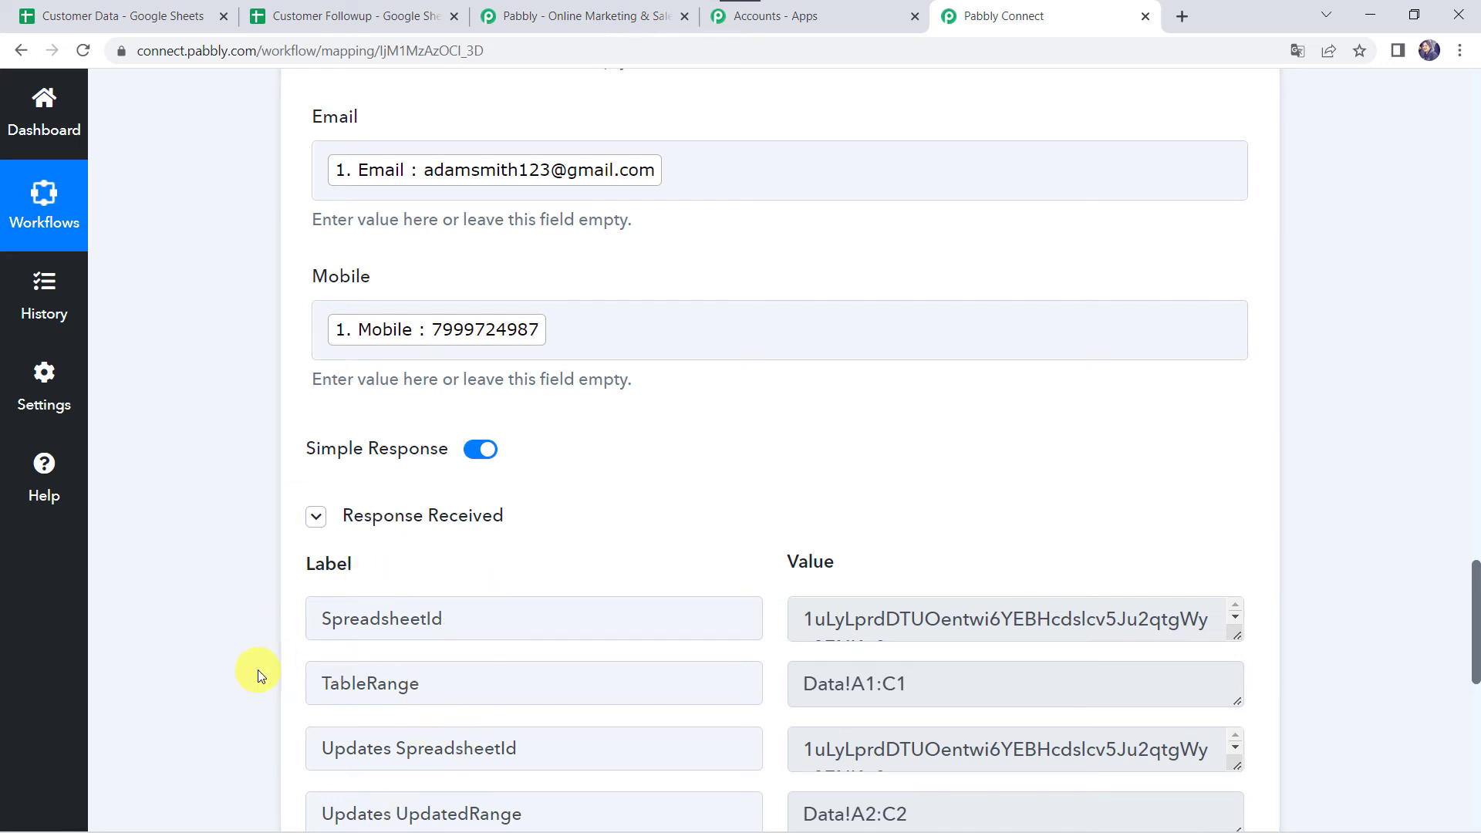
scroll(260, 676, "down", 3)
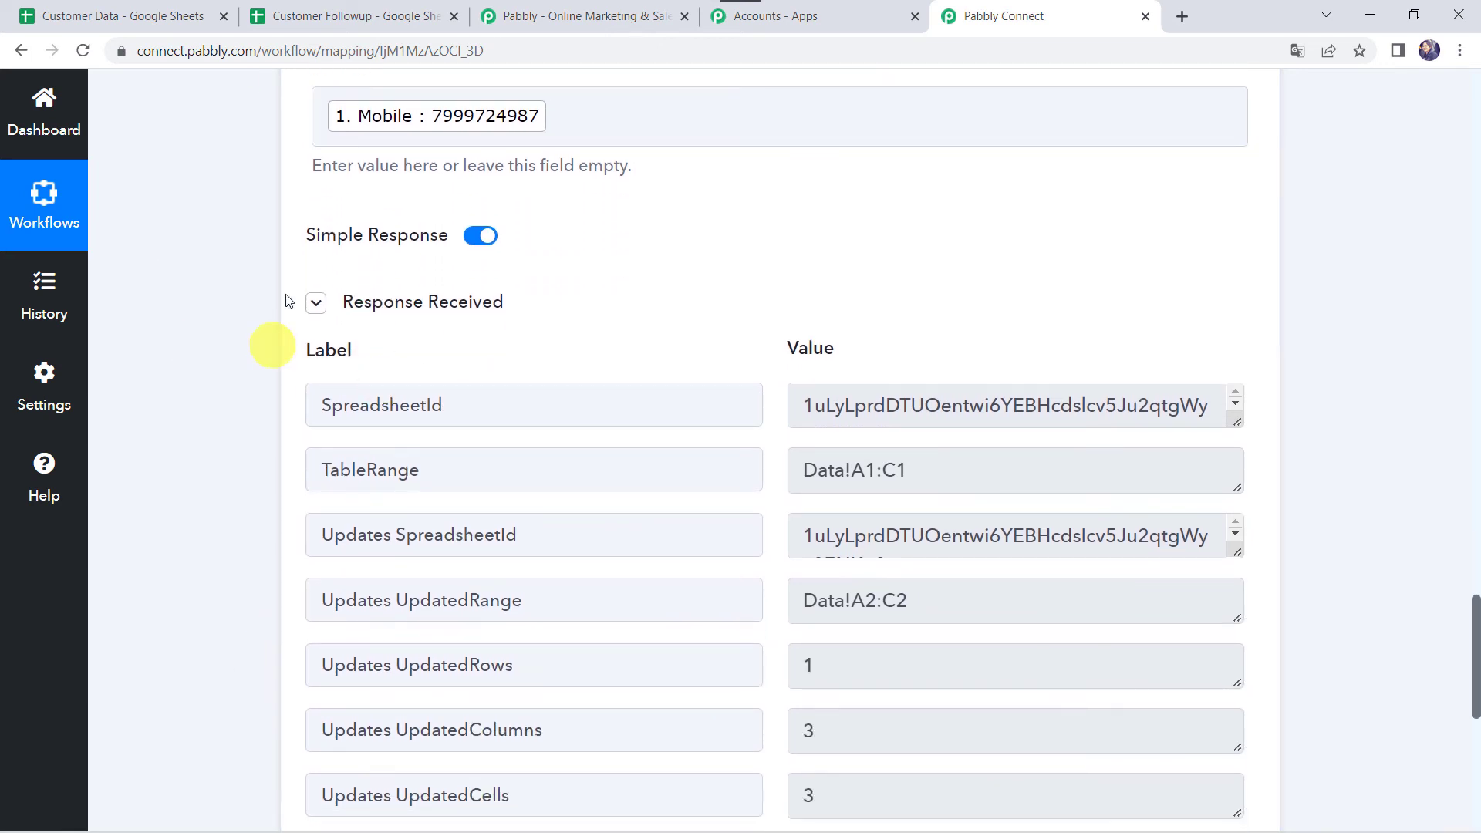
left_click(328, 14)
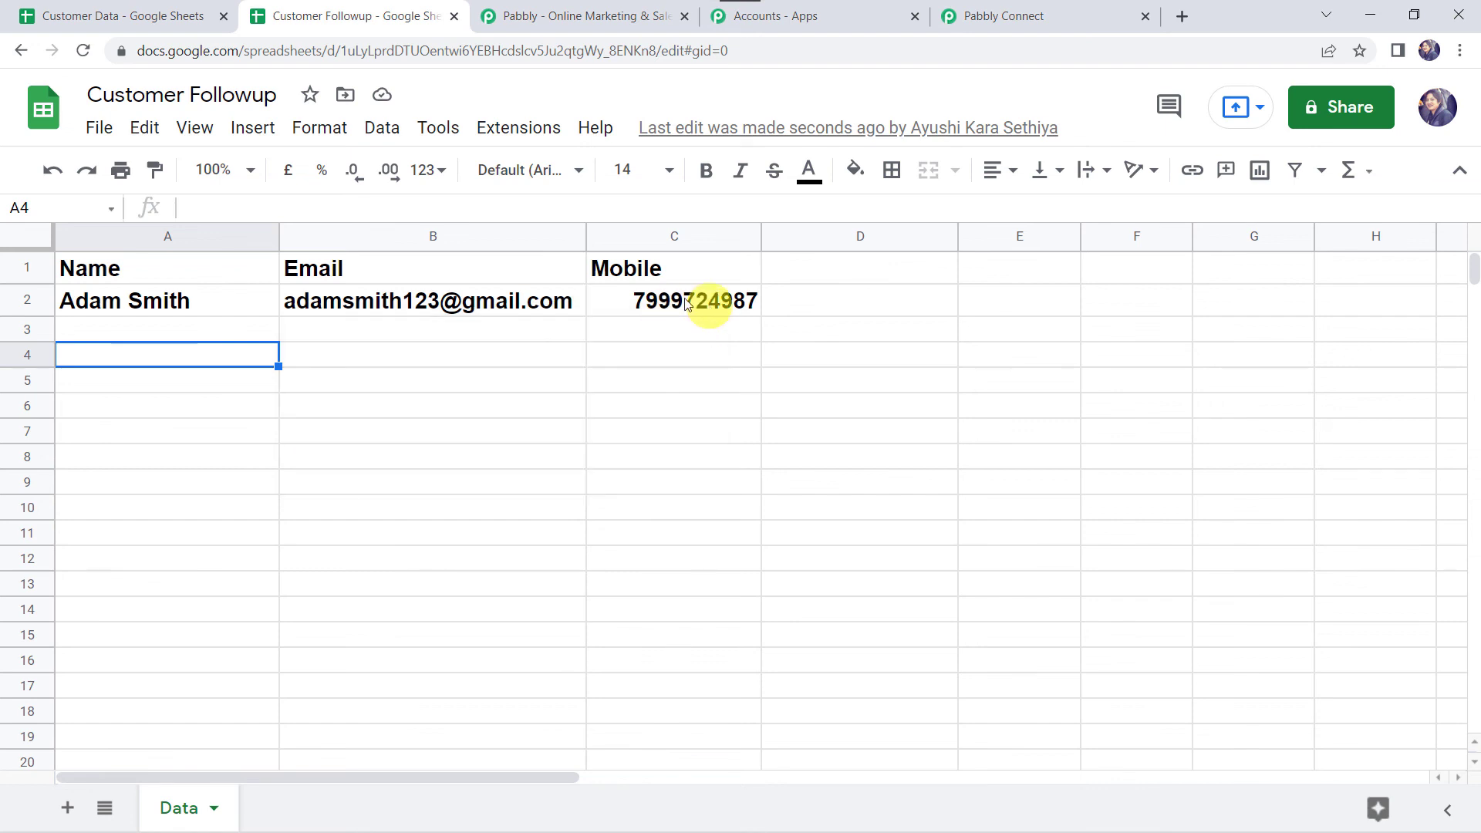
Unbold the new row 2 in Customer Followup and compare it against the Customer Data row
left_click(35, 295)
key("ctrl+b")
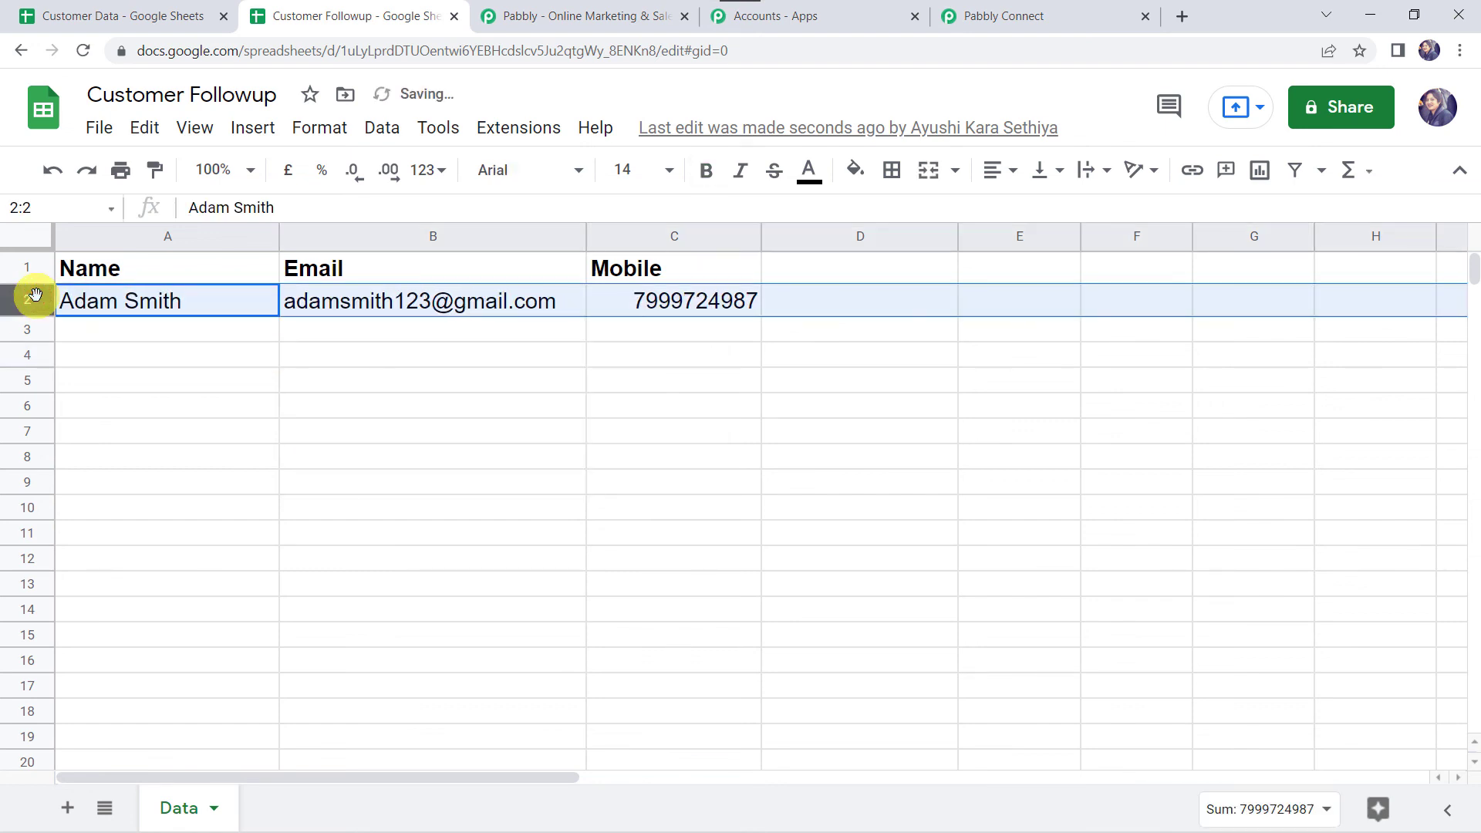
left_click(309, 386)
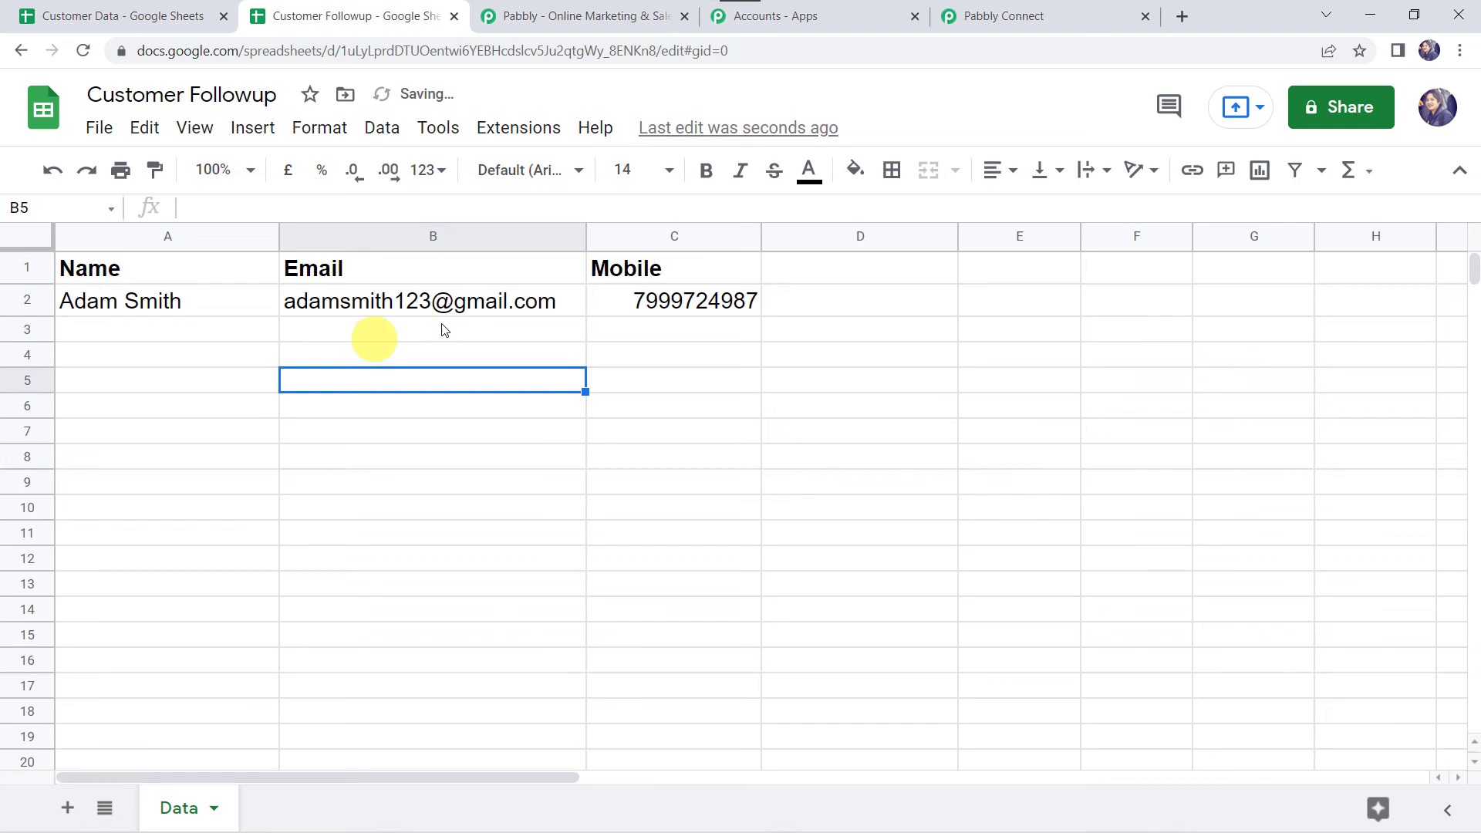
key("ctrl+shift+Tab")
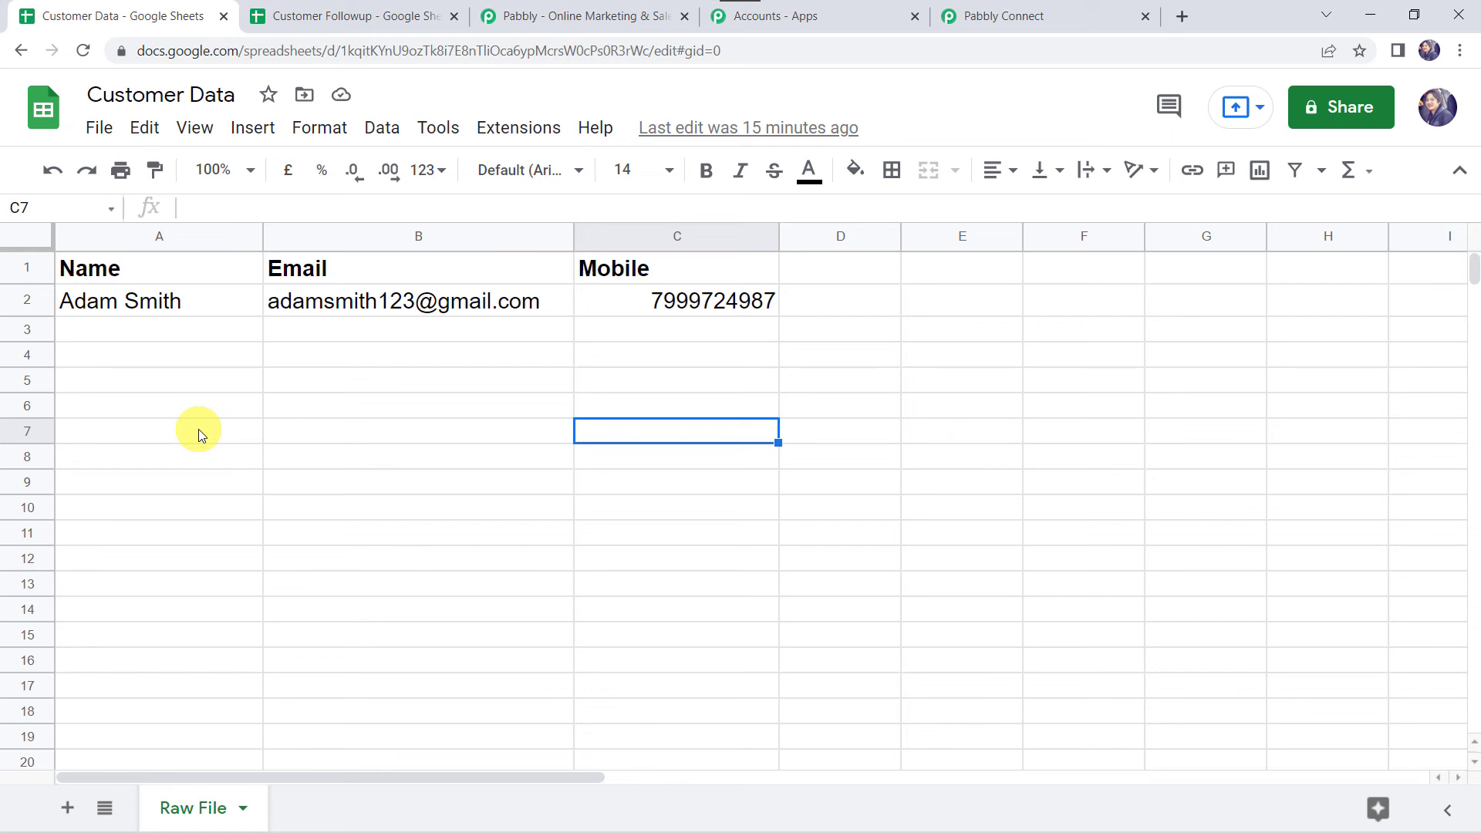
left_click(332, 15)
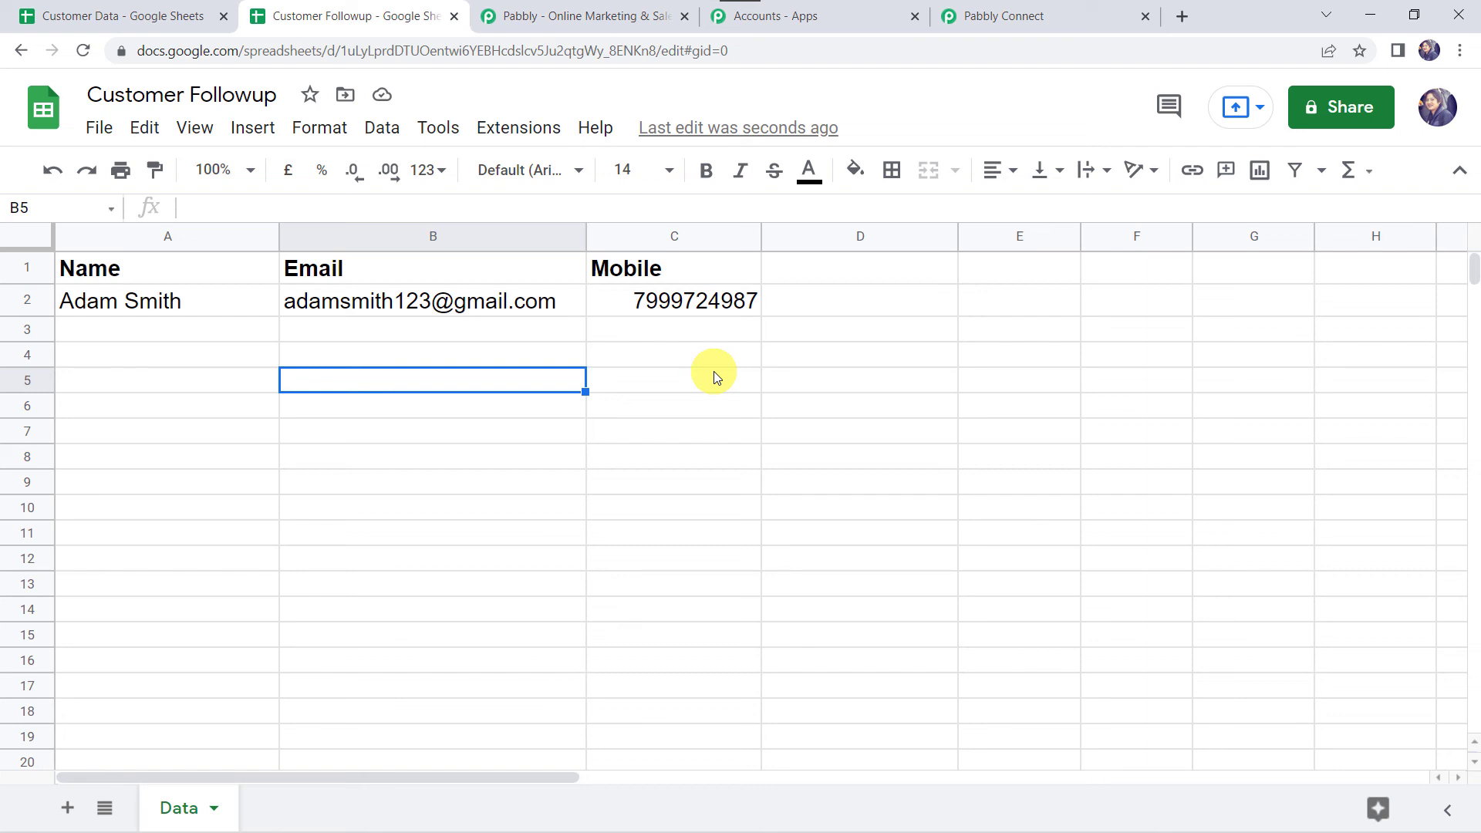
Collapse the Add New Row action and the Google Sheets trigger steps in the workflow
left_click(1076, 6)
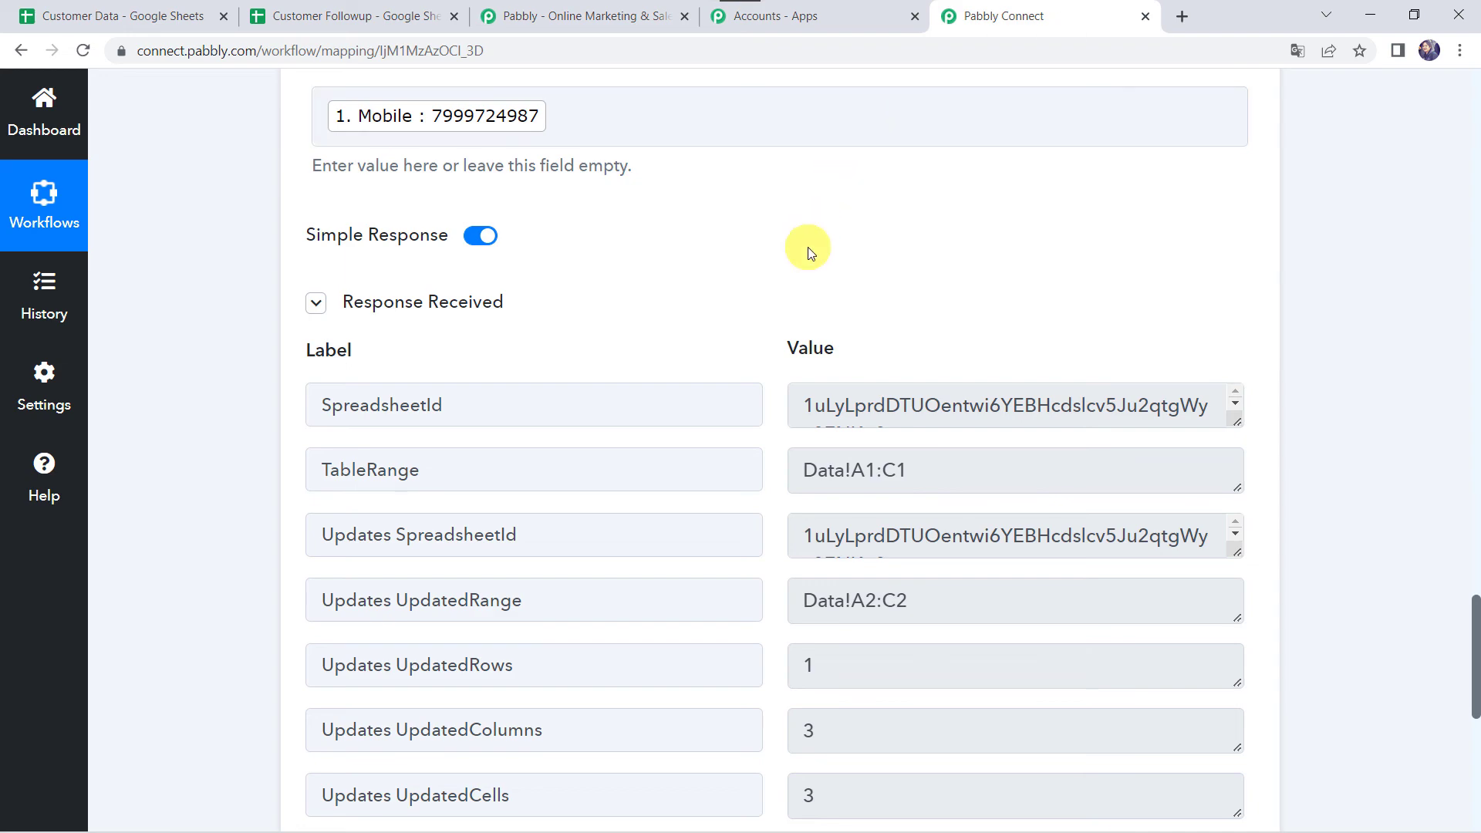
scroll(806, 248, "up", 10)
left_click(757, 678)
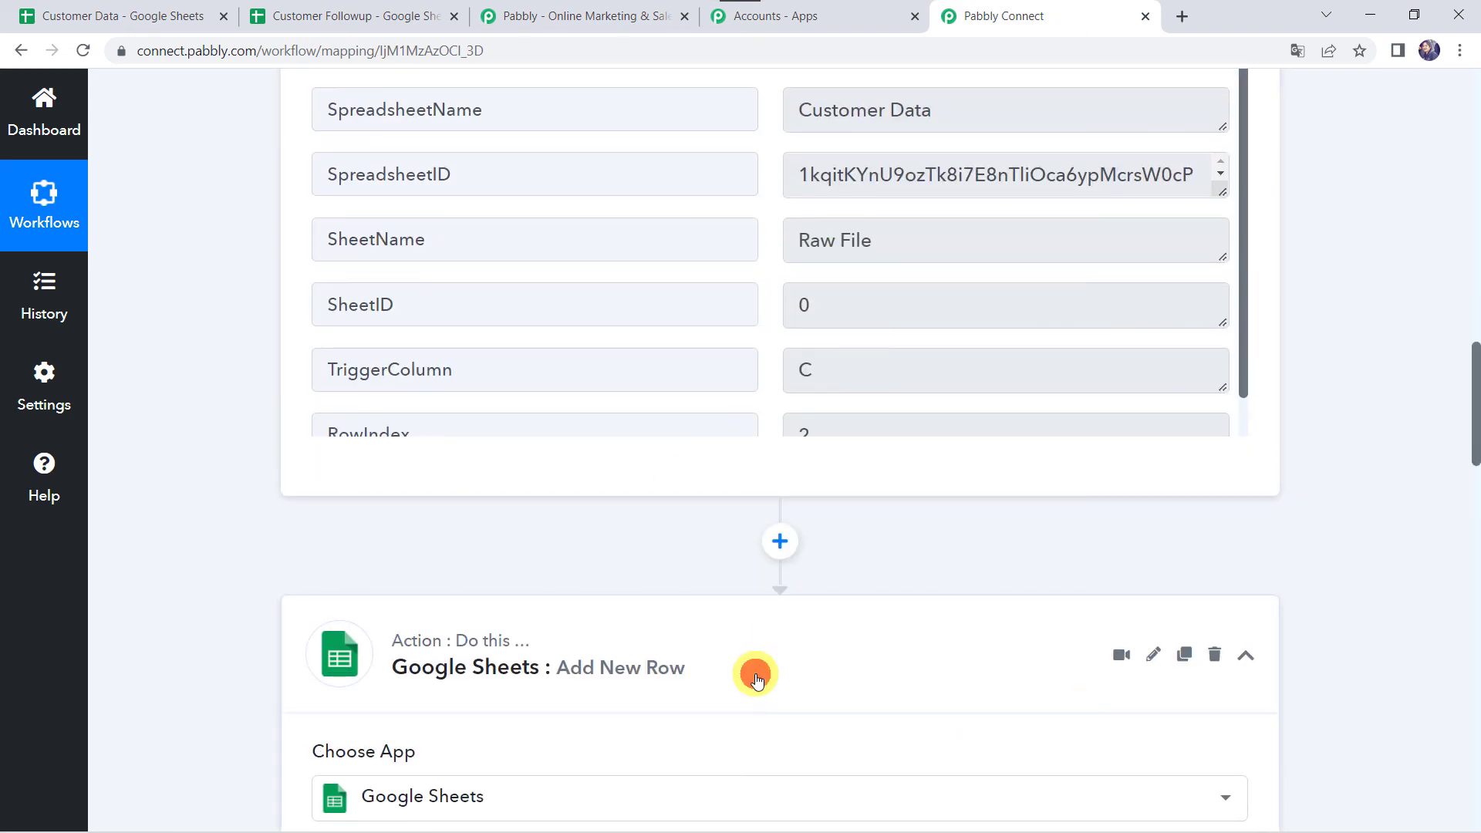
scroll(756, 680, "up", 8)
scroll(756, 681, "up", 10)
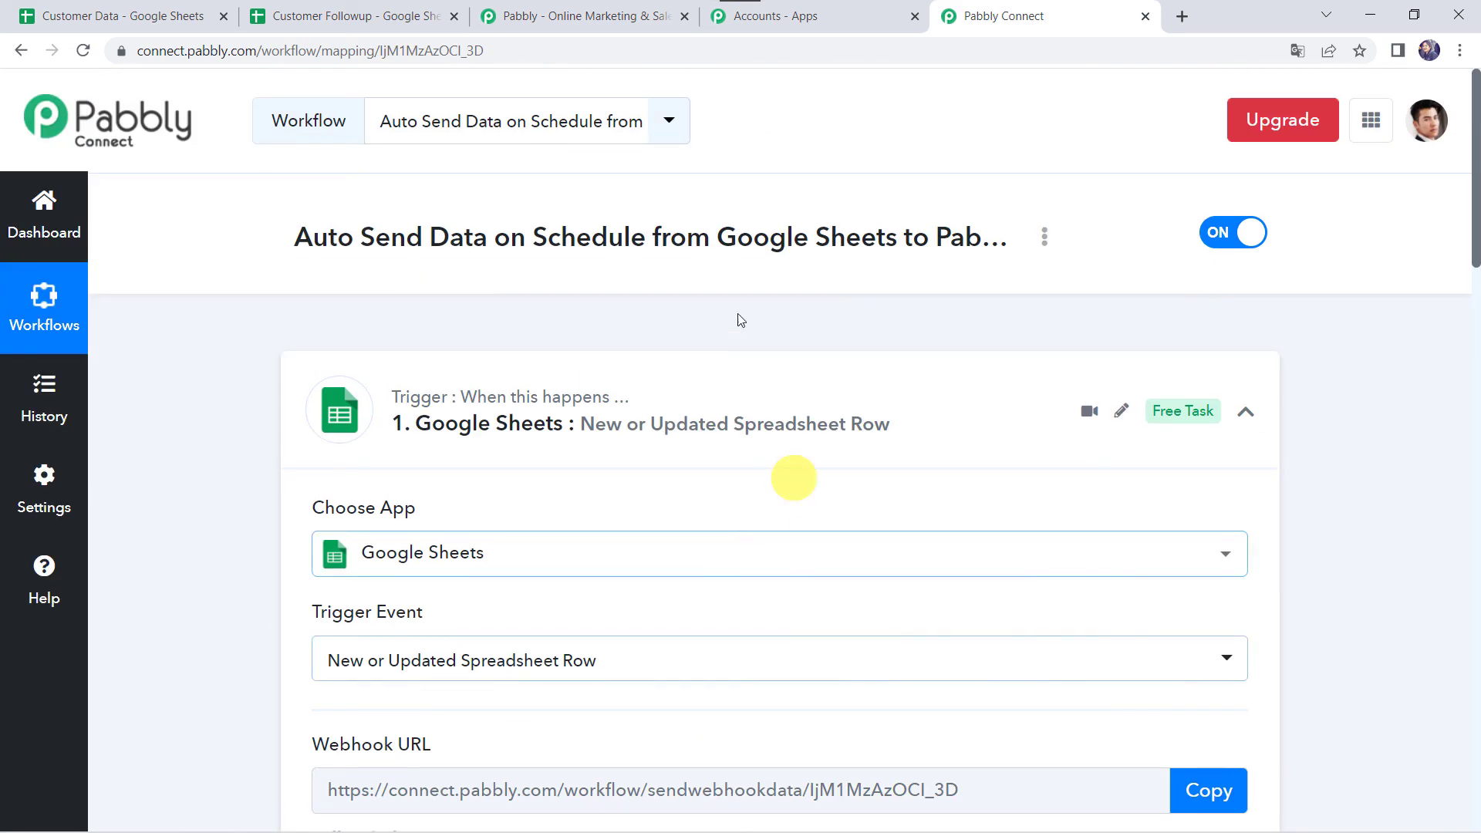
left_click(681, 372)
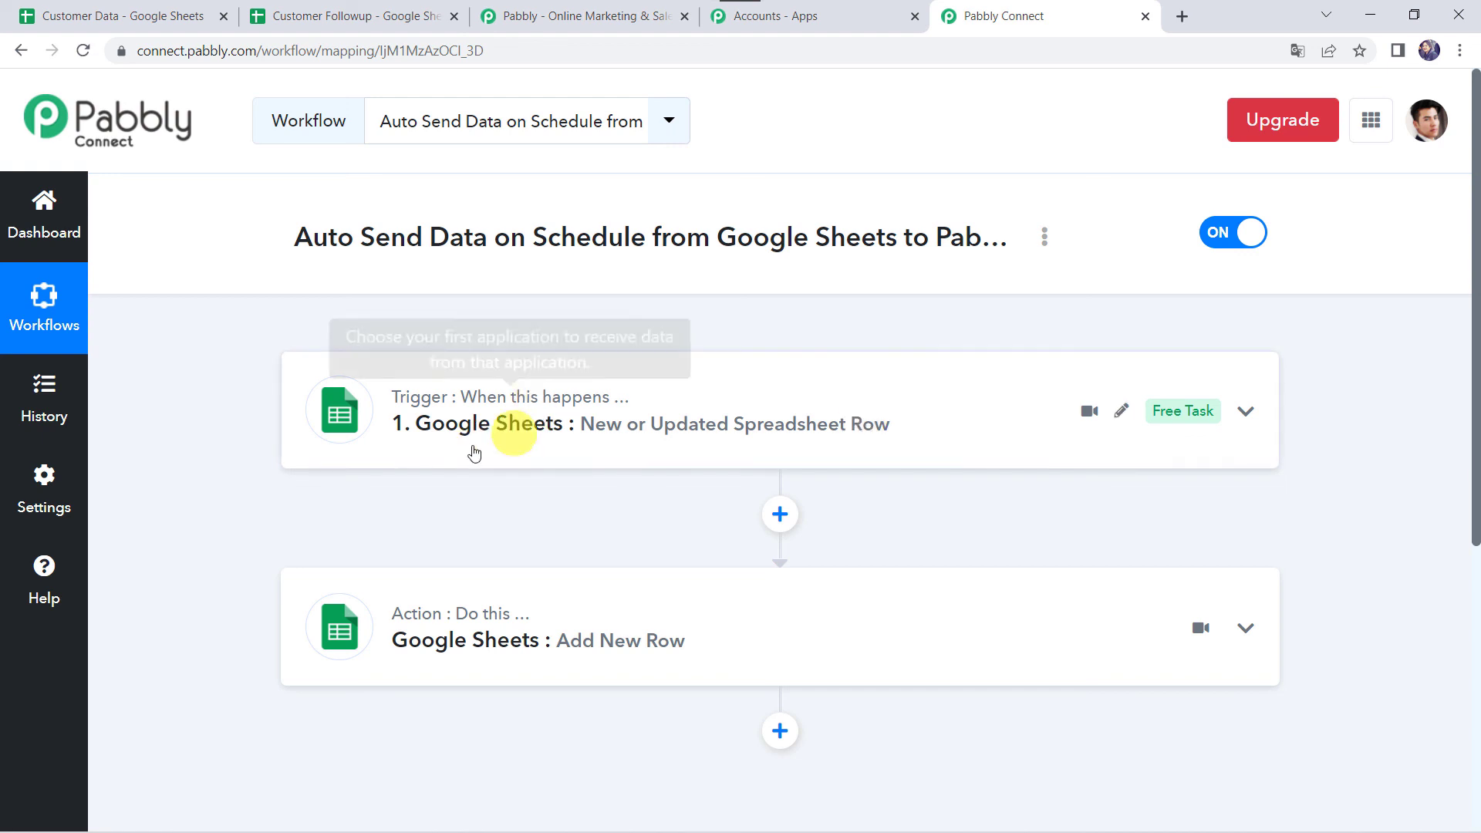
mouse_move(623, 402)
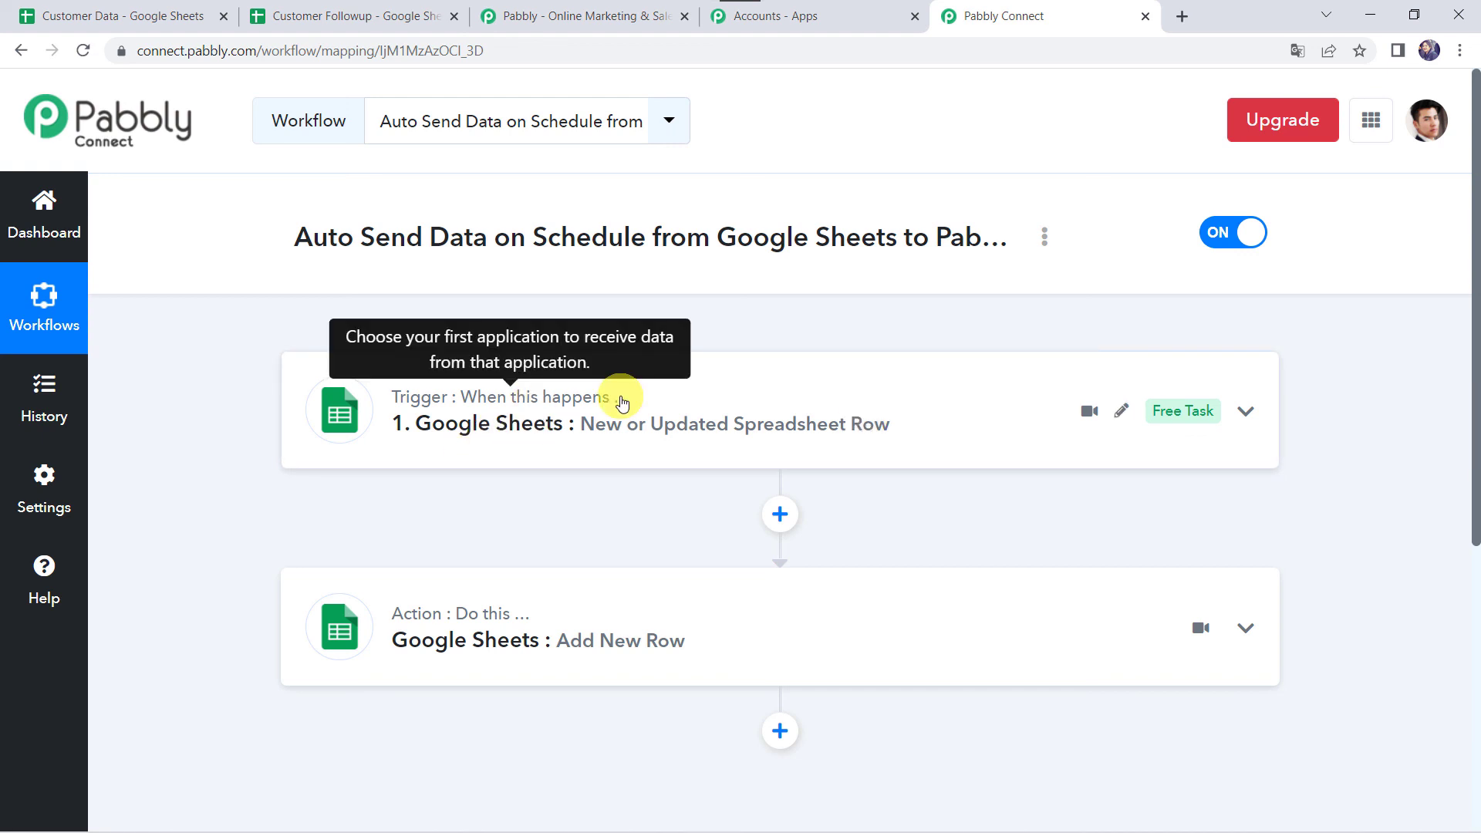